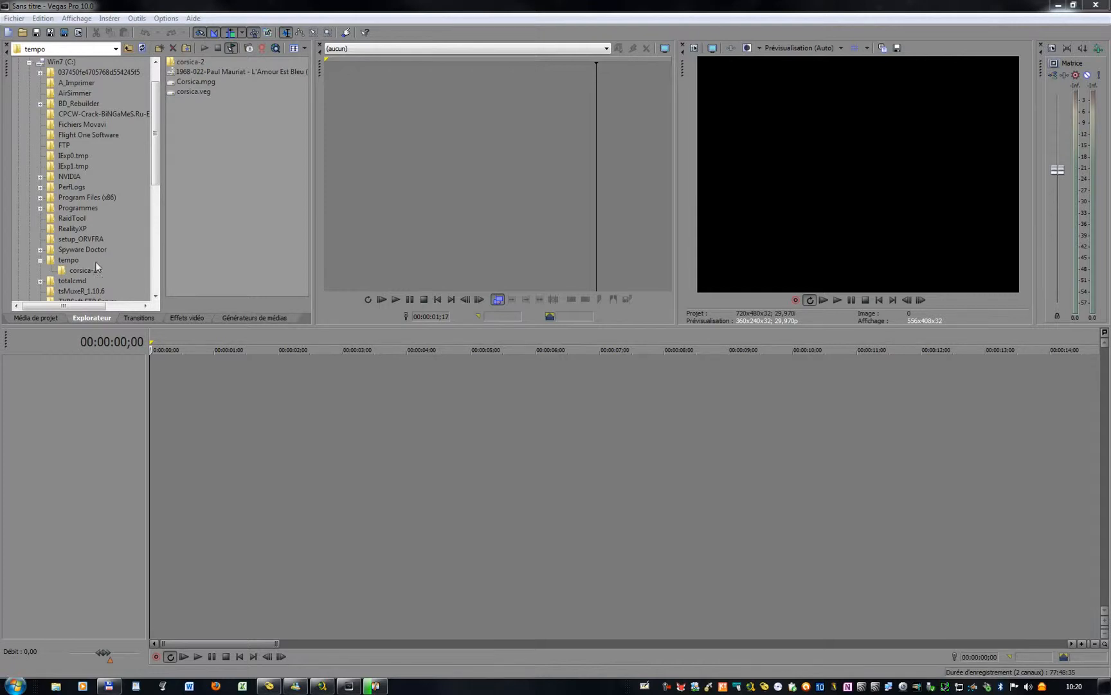
Look through the available transitions, video effects and media generators.
{"action": "left_click", "coordinate": [148, 317]}
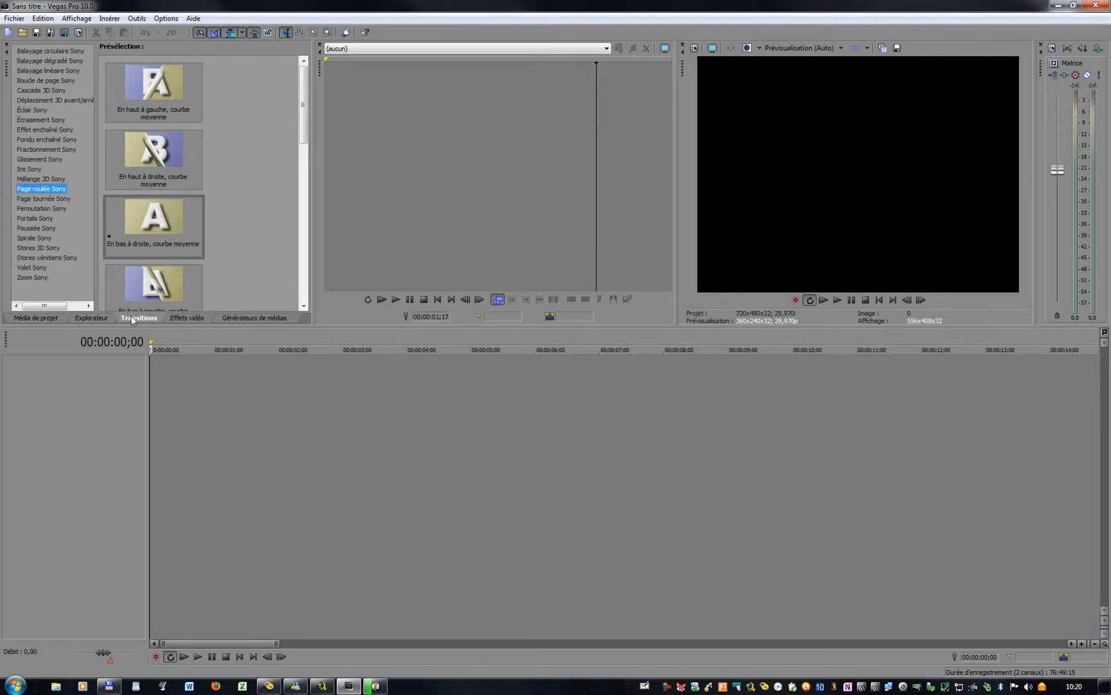
{"action": "left_click", "coordinate": [181, 318]}
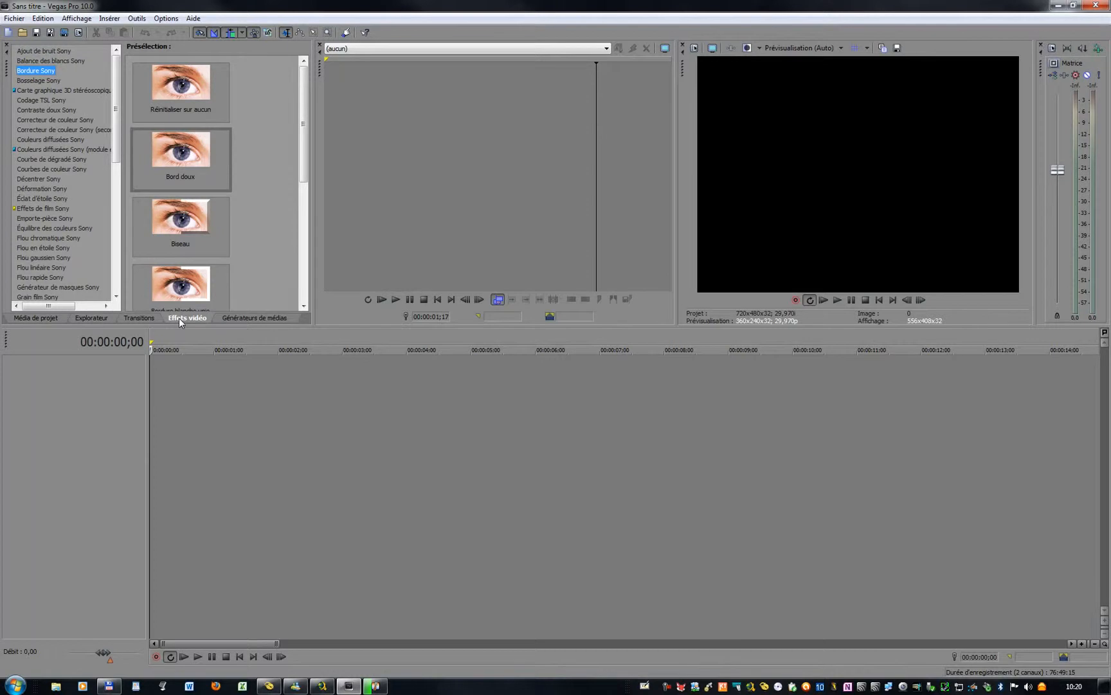
{"action": "left_click", "coordinate": [239, 319]}
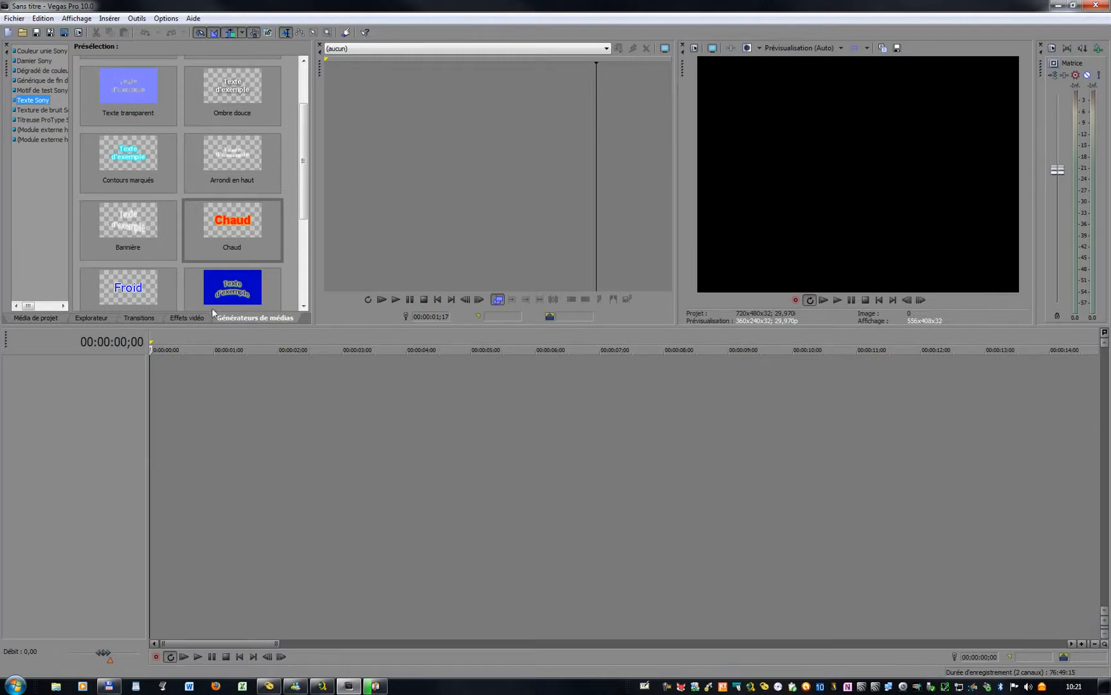
Open the corsica-2 folder inside tempo in the file explorer and preview the photo 06.jpg.
{"action": "left_click", "coordinate": [102, 317]}
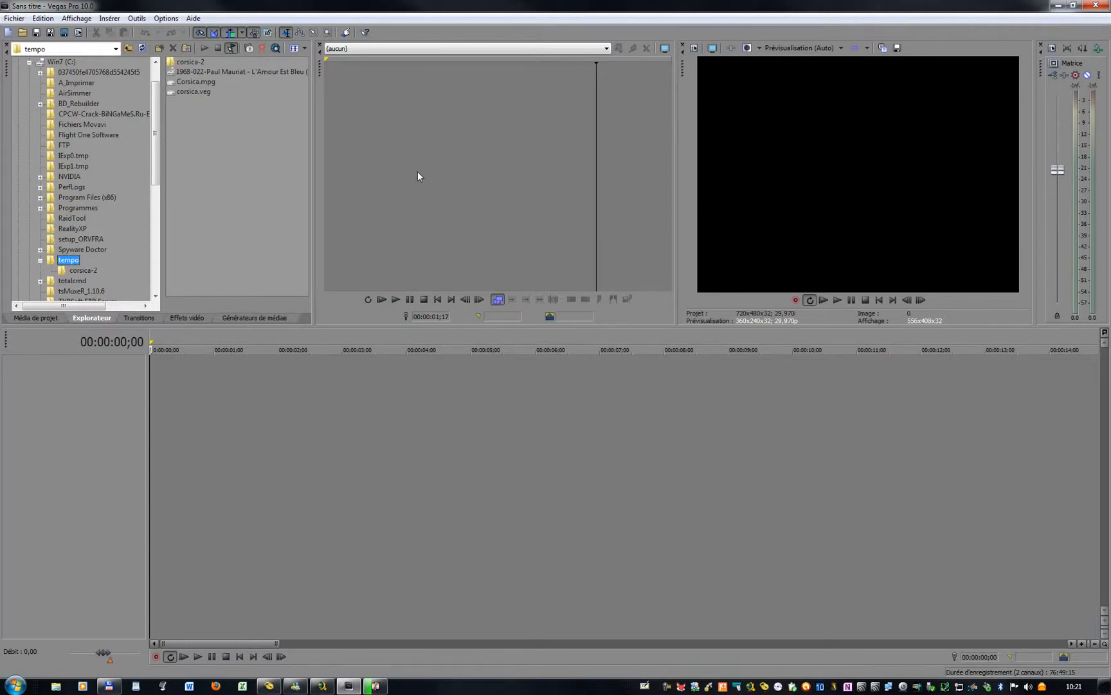
{"action": "left_click", "coordinate": [78, 270]}
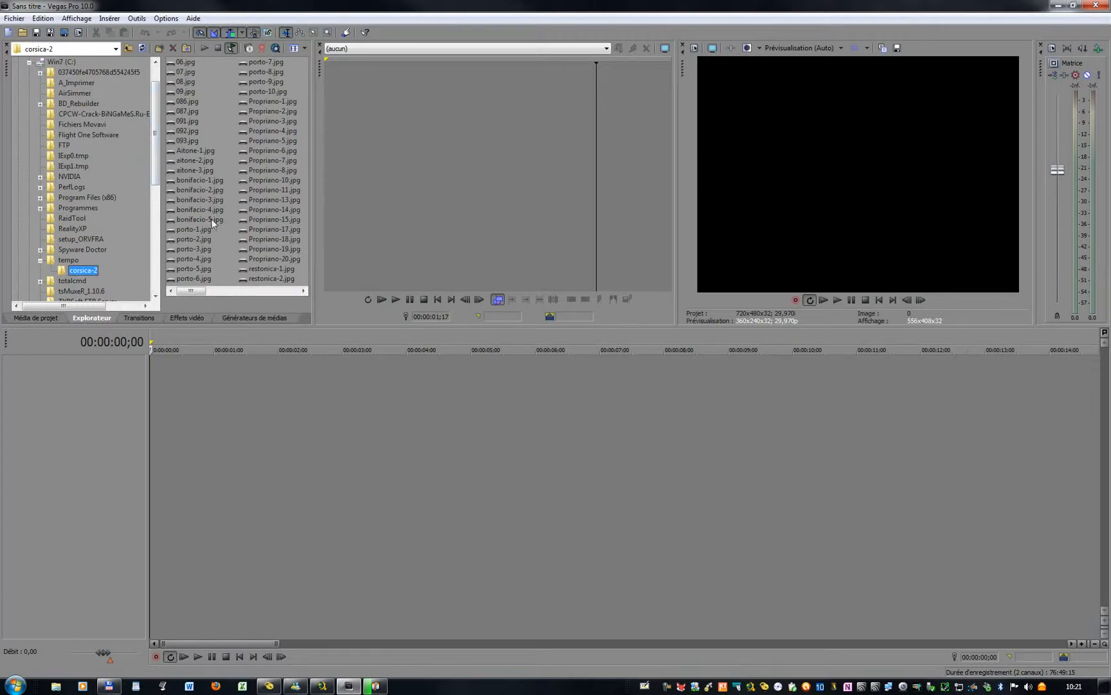
{"action": "left_click", "coordinate": [173, 61]}
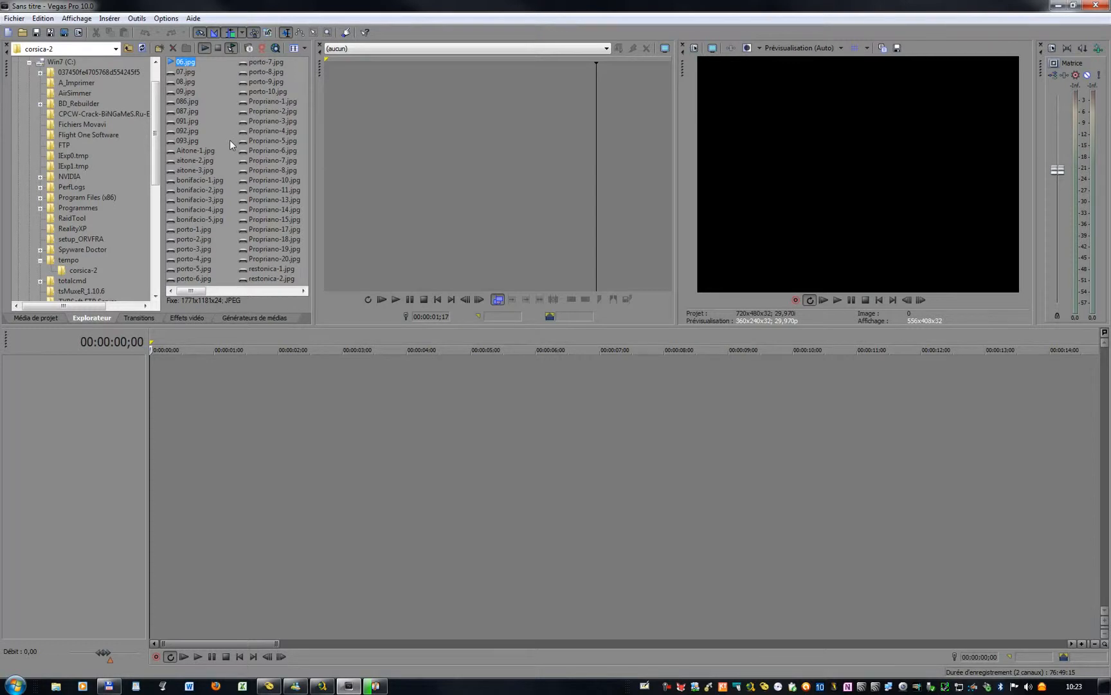
Set the project's video template to Grand écran DV PAL (720x576; 25,000 ips) in the project properties.
{"action": "left_click", "coordinate": [14, 19]}
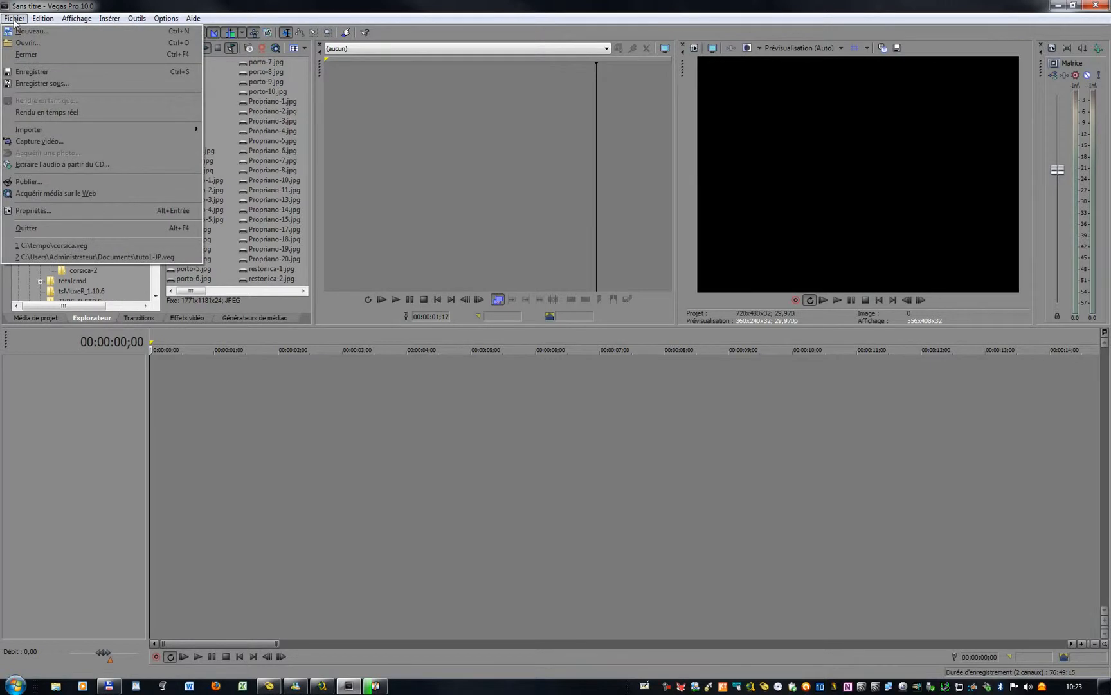
{"action": "left_click", "coordinate": [41, 211]}
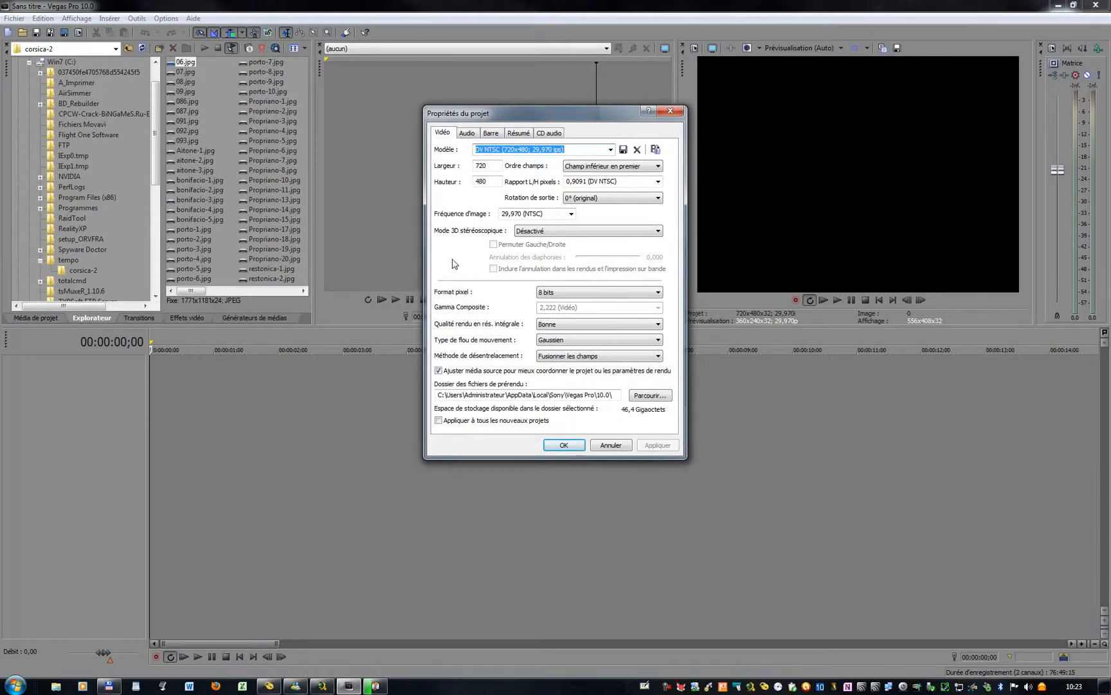
{"action": "left_click", "coordinate": [612, 149]}
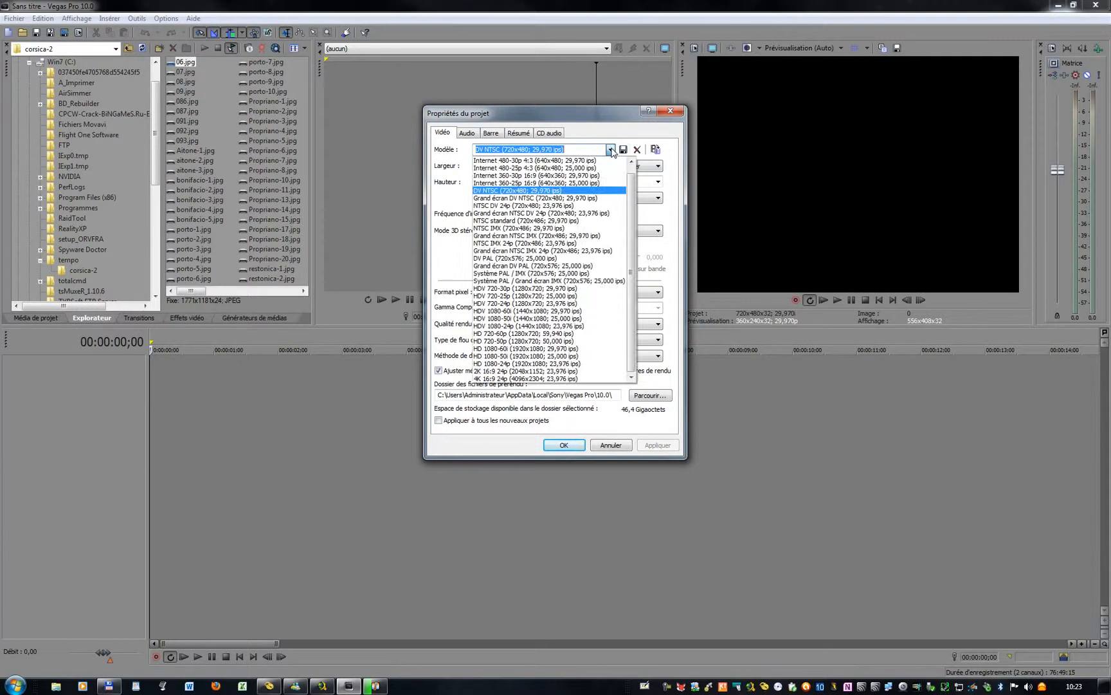
{"action": "left_click", "coordinate": [504, 269]}
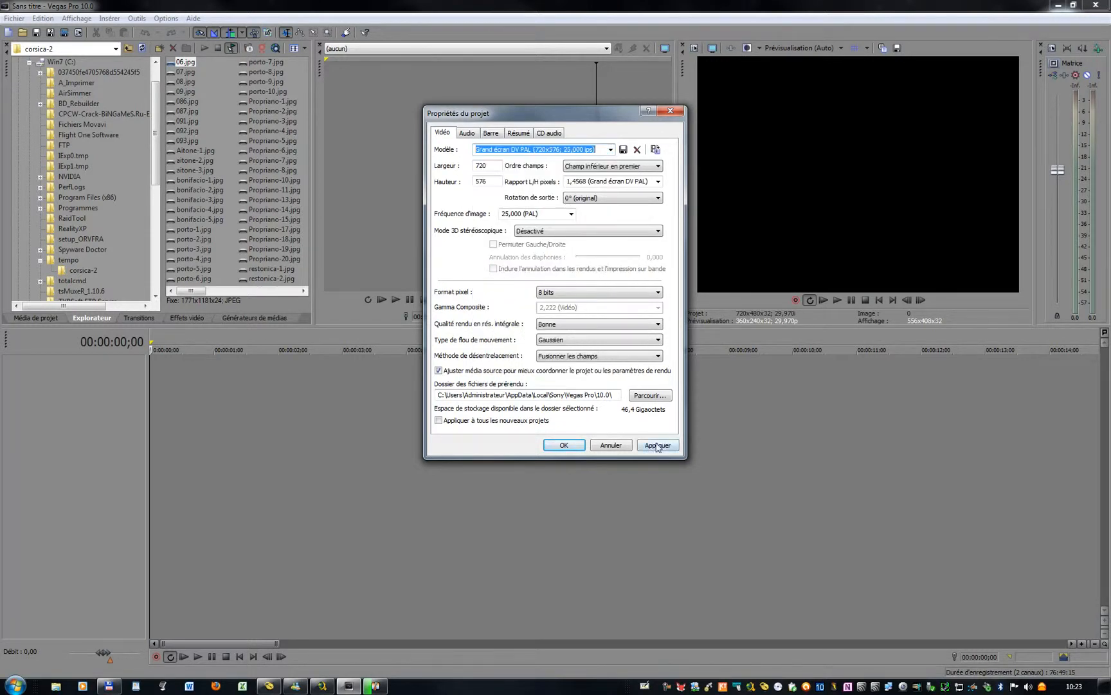
Keep the project's main audio bus mode on Stéréo, then apply and confirm the project properties.
{"action": "left_click", "coordinate": [470, 133]}
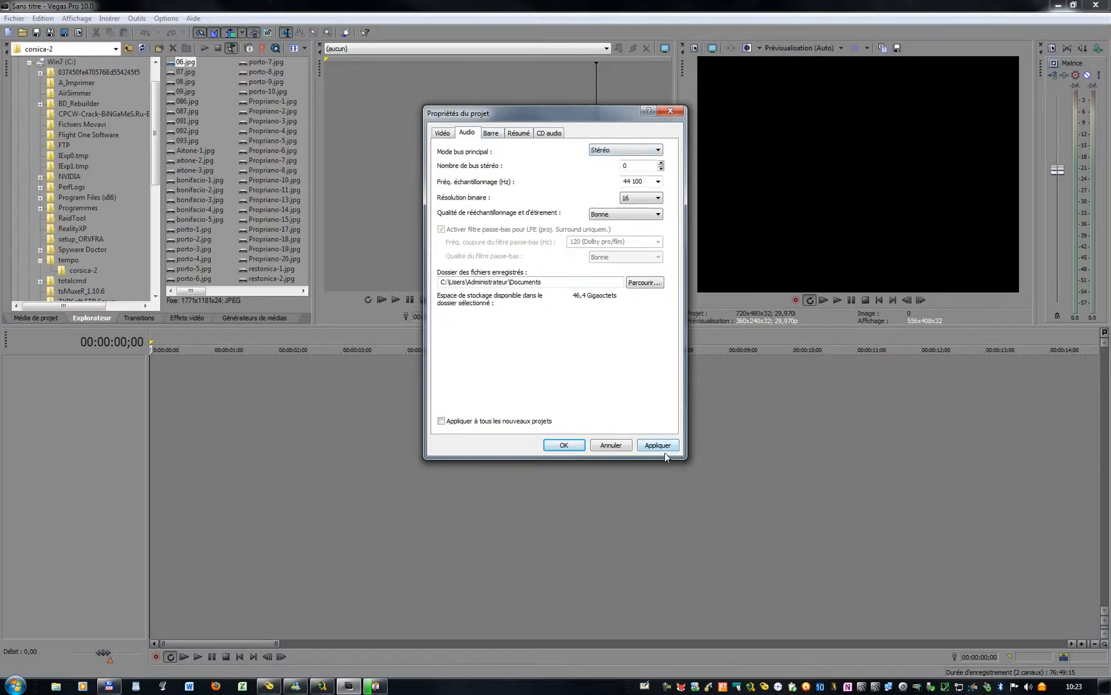
{"action": "left_click", "coordinate": [634, 152]}
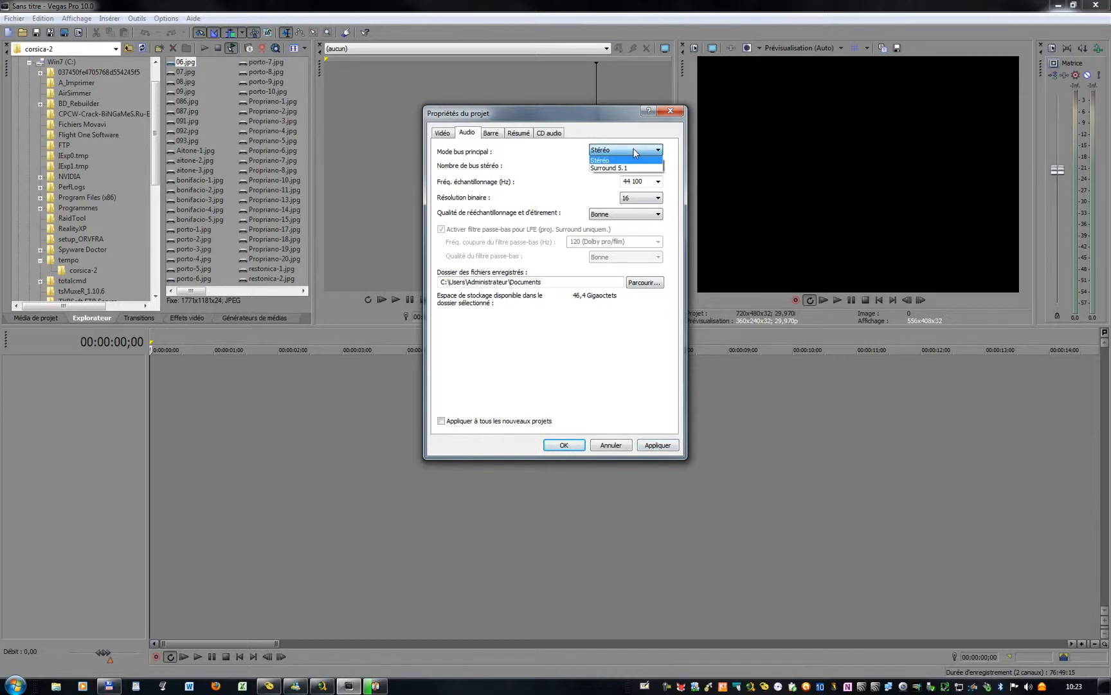
{"action": "left_click", "coordinate": [634, 151]}
{"action": "left_click", "coordinate": [658, 447]}
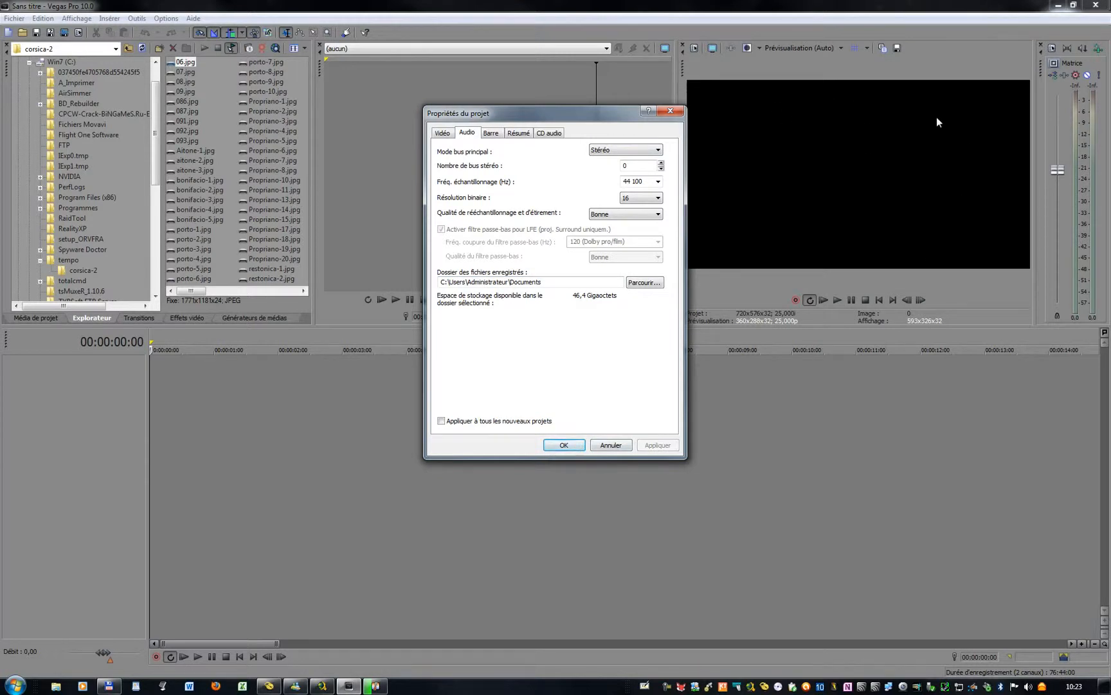
{"action": "left_click", "coordinate": [575, 449]}
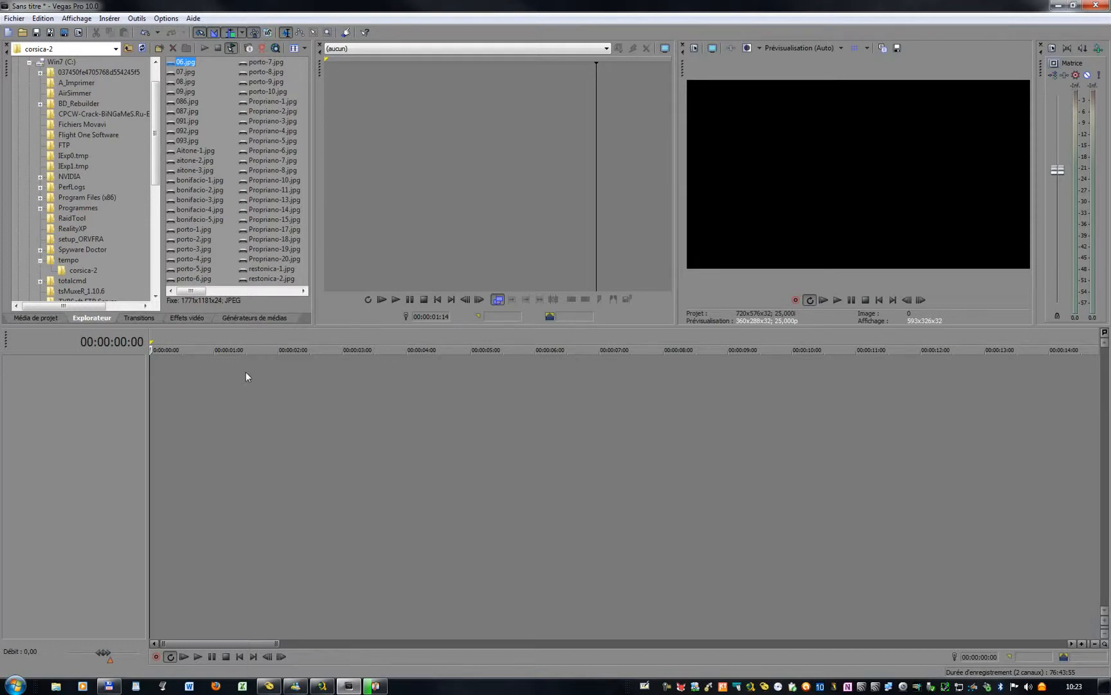
{"action": "left_click", "coordinate": [180, 62]}
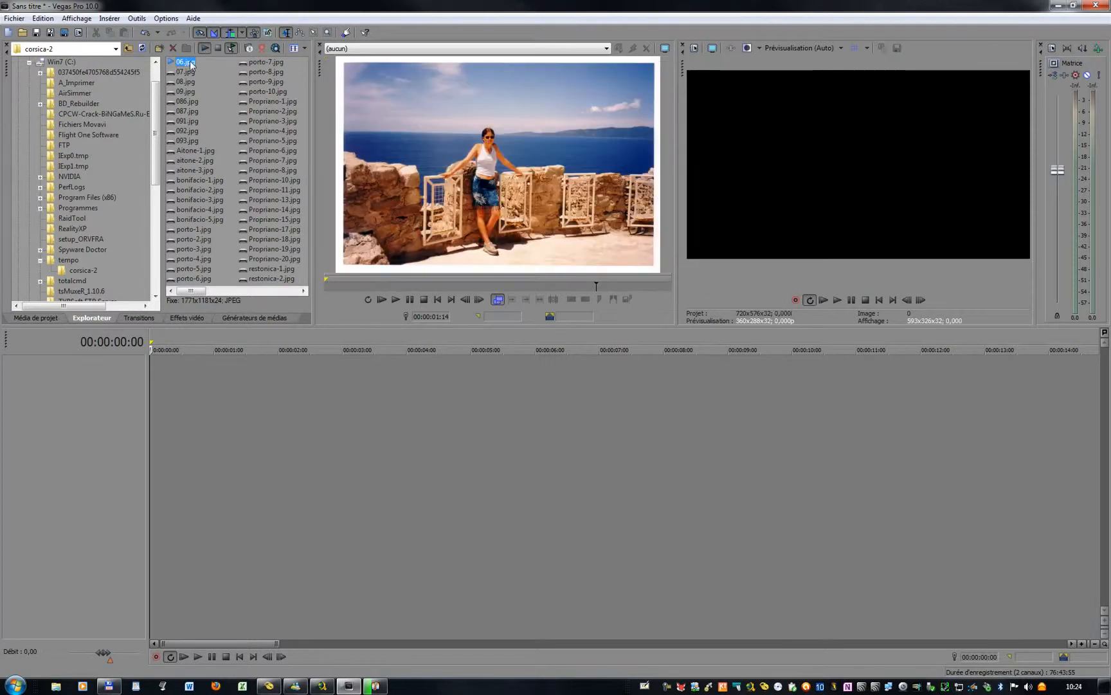
{"action": "left_click", "coordinate": [191, 62]}
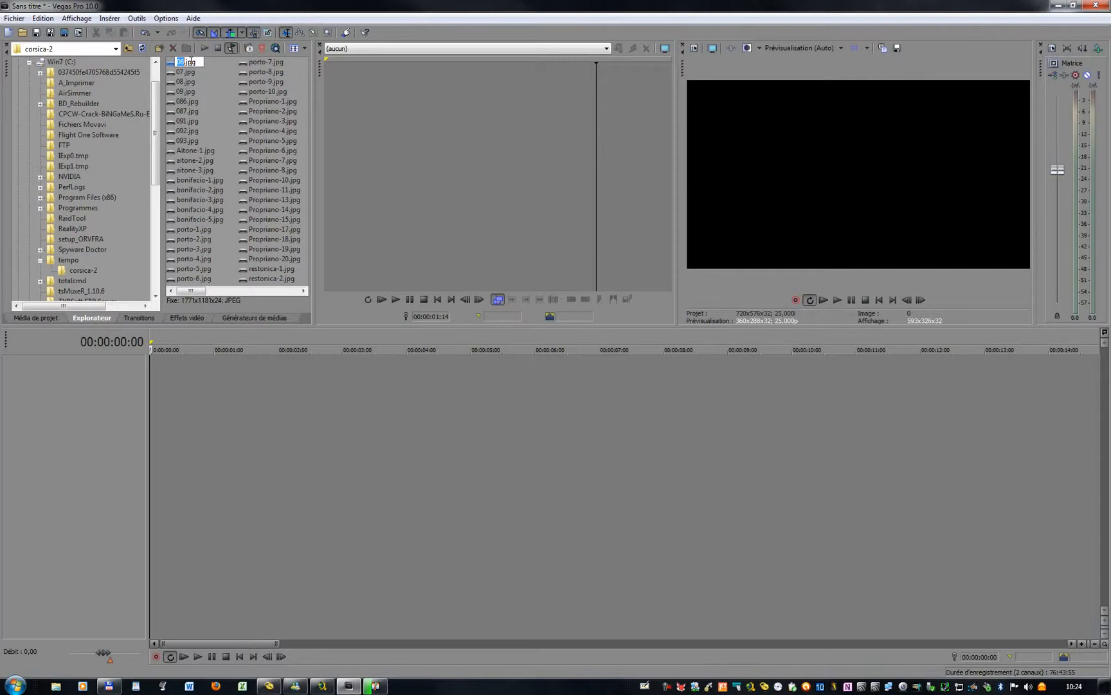
{"action": "left_click", "coordinate": [206, 84]}
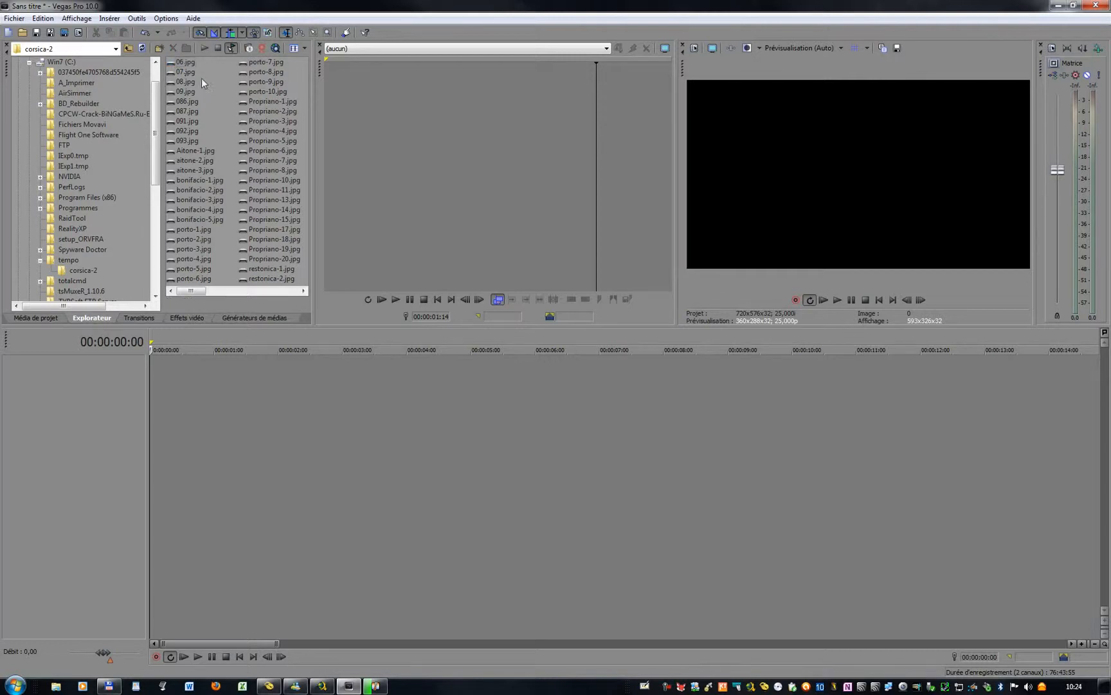
Select all photos in the corsica-2 folder and add them in sequence to a new video track starting at 00:00:00:00.
{"action": "left_click", "coordinate": [179, 64]}
{"action": "key", "text": "ctrl+a"}
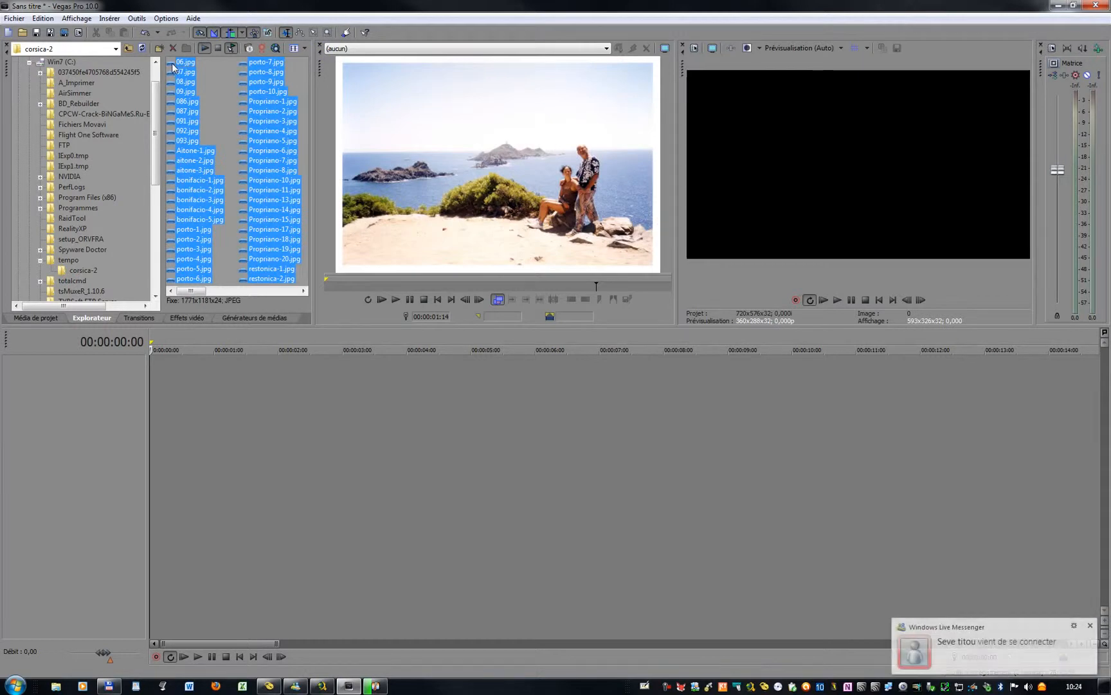
{"action": "left_click_drag", "start_coordinate": [173, 67], "coordinate": [144, 414]}
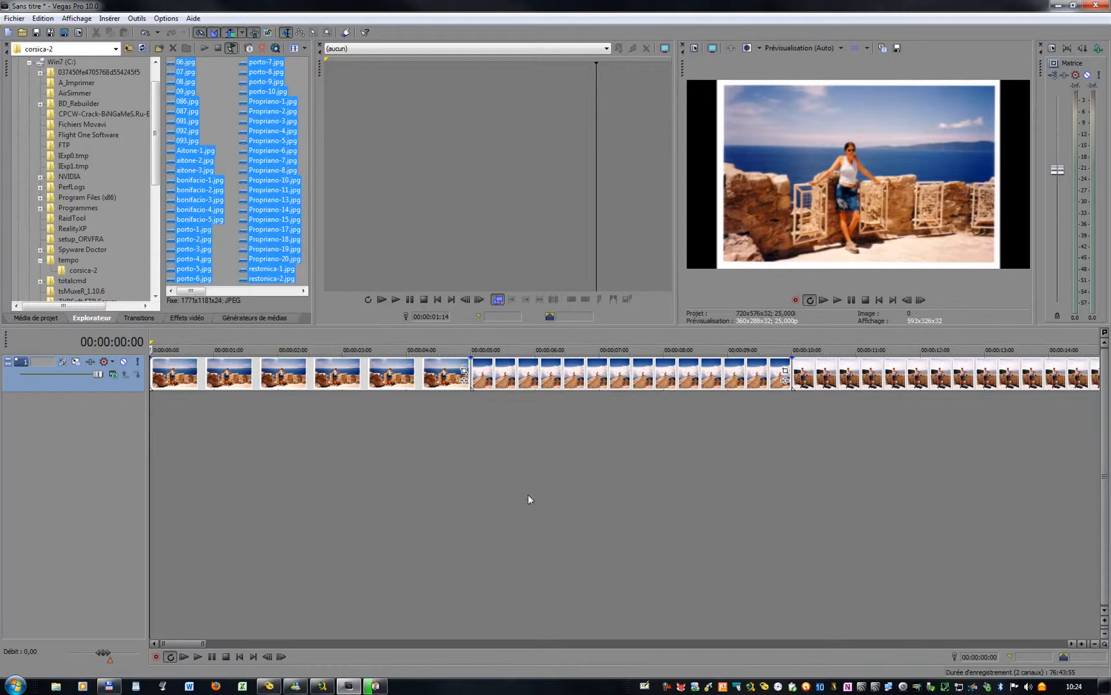
Examine the whole photo sequence on the timeline, then inspect the first photos more closely.
{"action": "left_click", "coordinate": [1094, 643]}
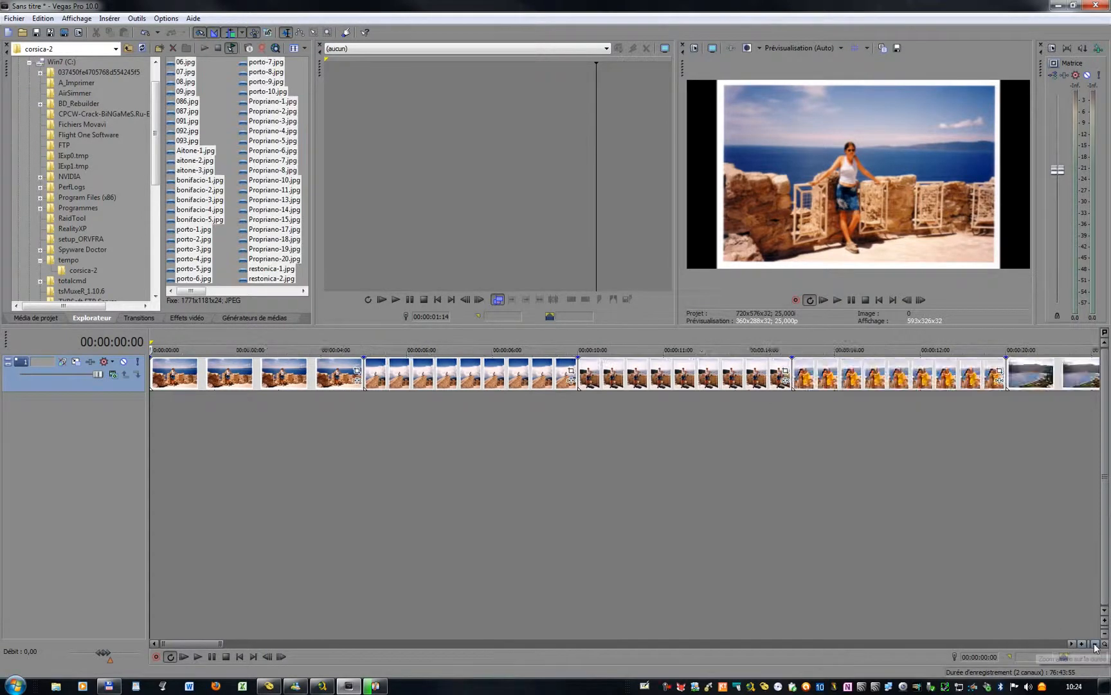
{"action": "left_click", "coordinate": [1094, 644]}
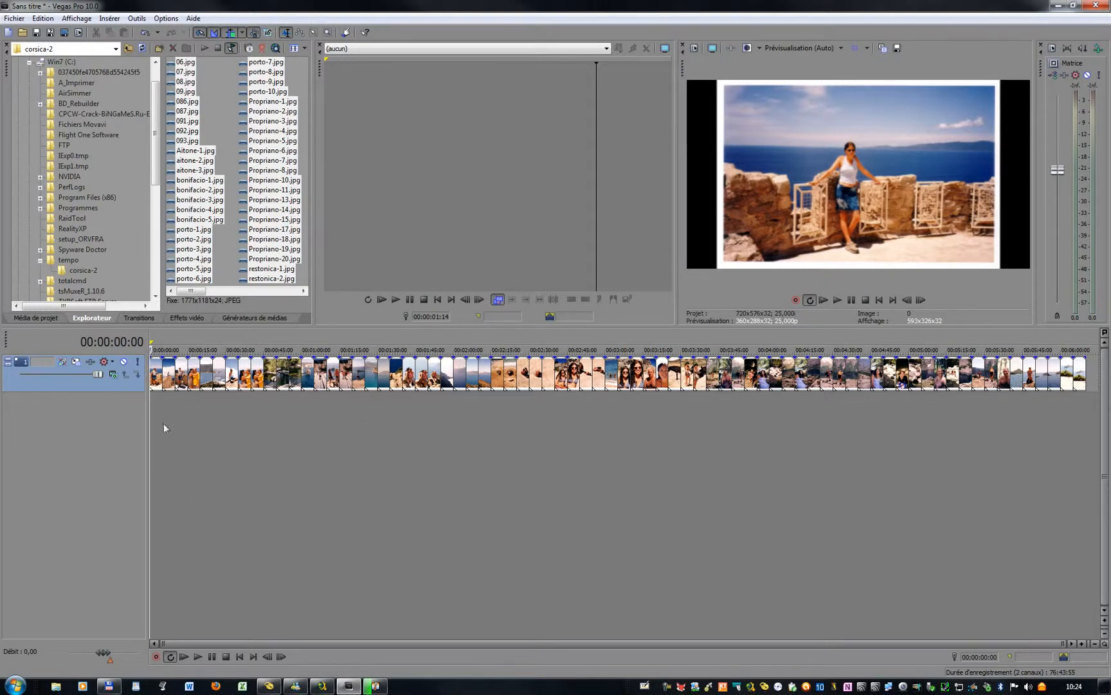
{"action": "left_click", "coordinate": [1084, 643]}
{"action": "left_click", "coordinate": [1084, 644]}
{"action": "left_click", "coordinate": [1083, 643]}
{"action": "left_click", "coordinate": [1084, 643]}
{"action": "left_click", "coordinate": [1084, 643]}
{"action": "left_click", "coordinate": [1084, 644]}
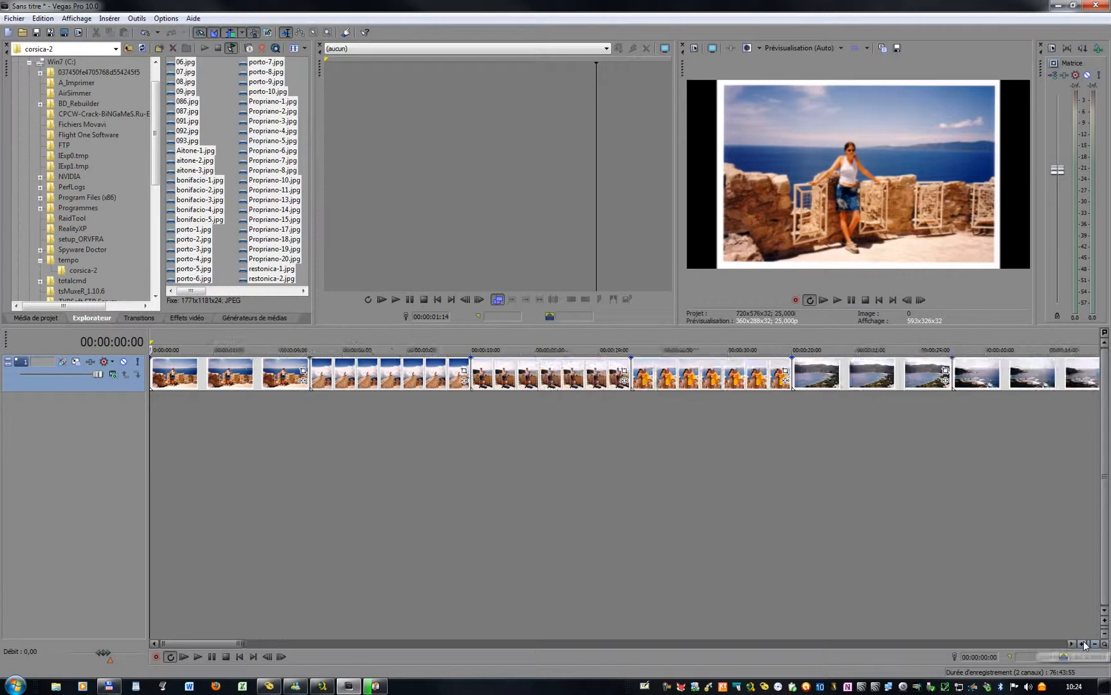
{"action": "left_click", "coordinate": [1084, 643]}
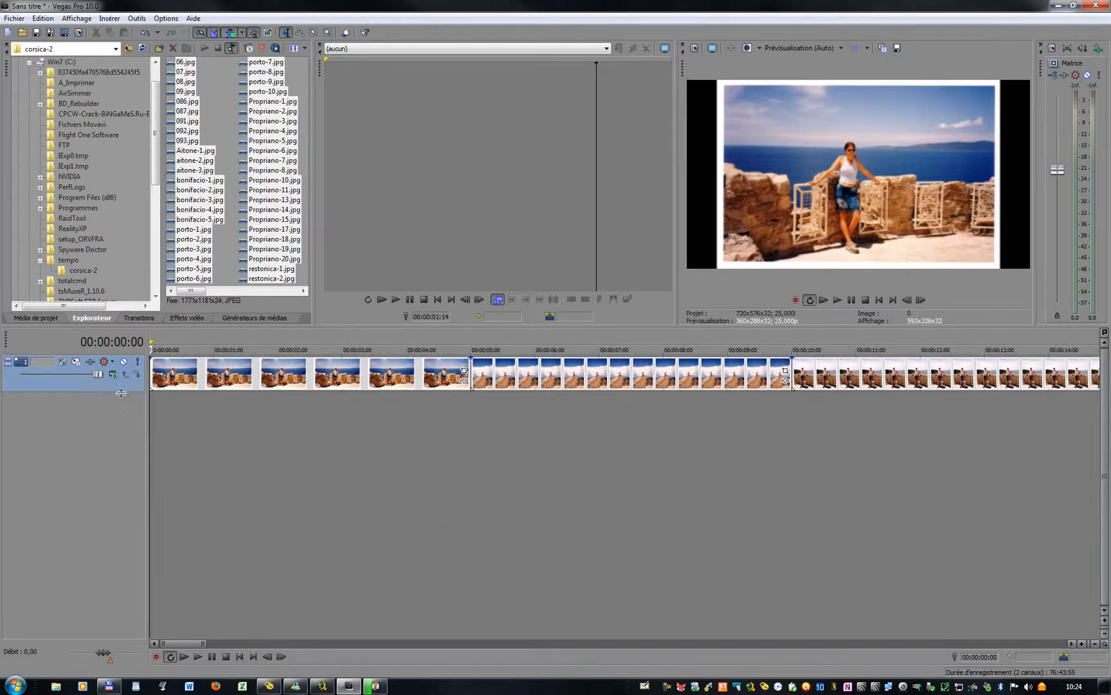
Increase the video track's height and give the first photo a fade-in ending shortly after the one-second mark.
{"action": "left_click_drag", "start_coordinate": [121, 391], "coordinate": [133, 420]}
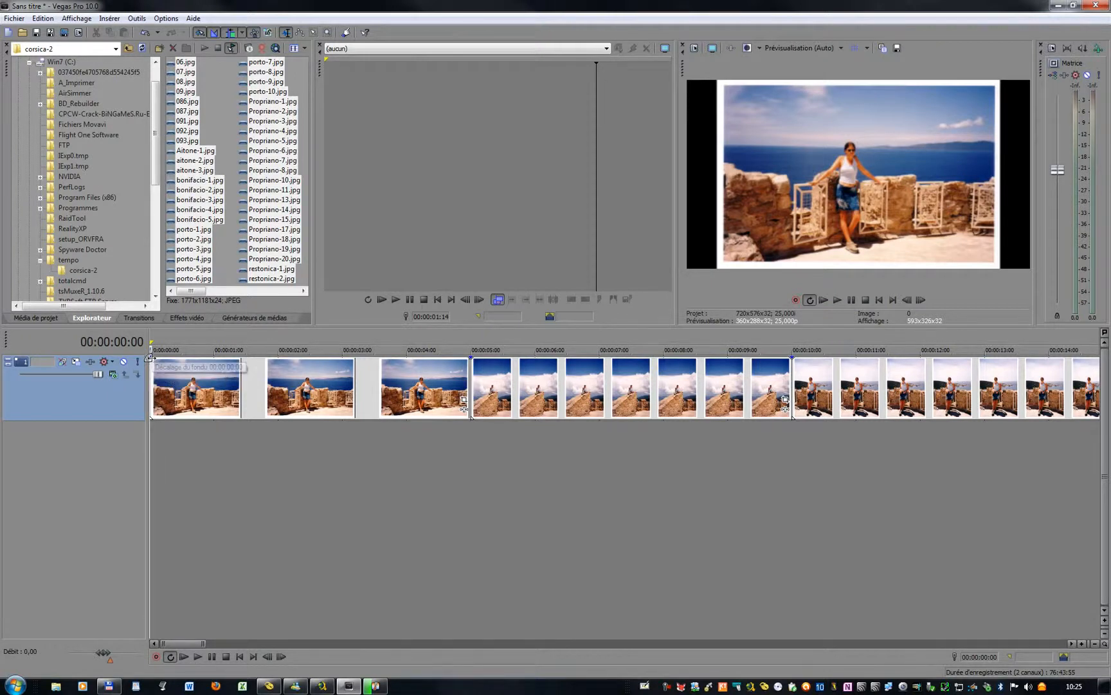
{"action": "left_click_drag", "start_coordinate": [149, 358], "coordinate": [239, 361]}
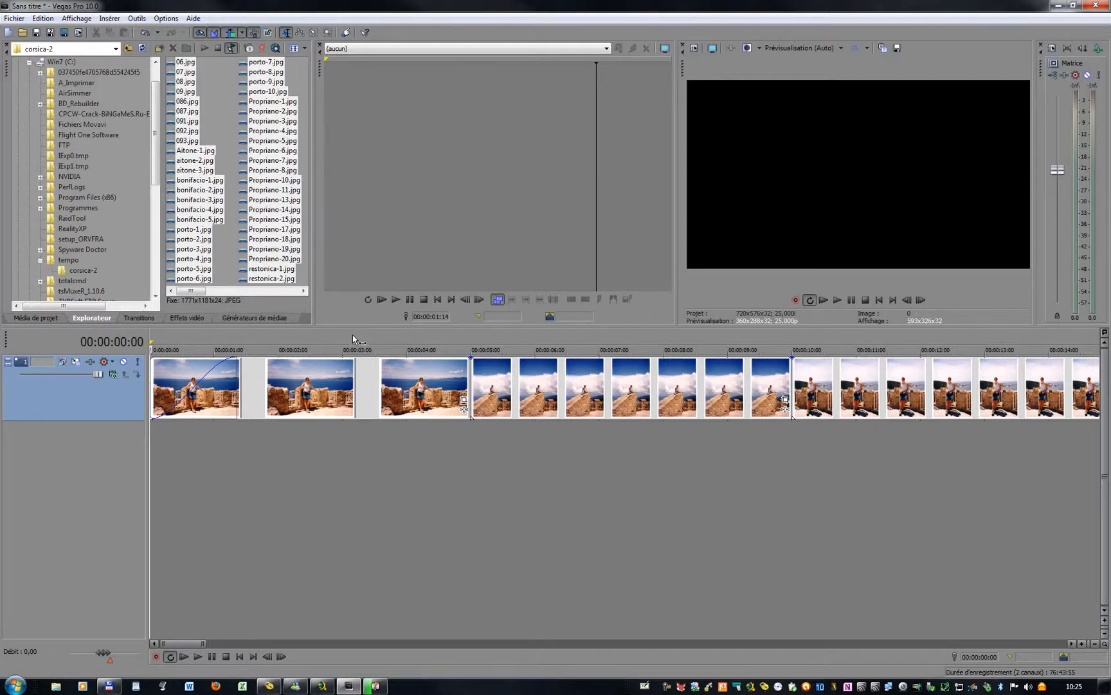
Mark a loop region from 00:00:00:00 to 00:00:03:04 and play it to preview the first photo's fade-in.
{"action": "left_click_drag", "start_coordinate": [352, 336], "coordinate": [150, 346]}
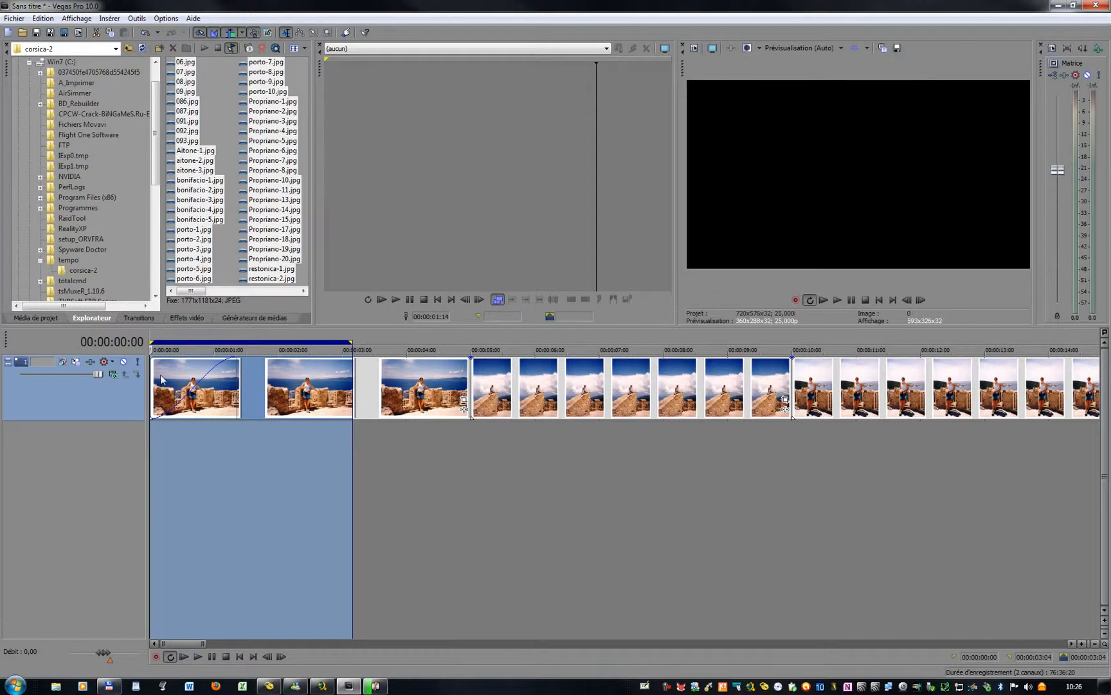
{"action": "key", "text": "space"}
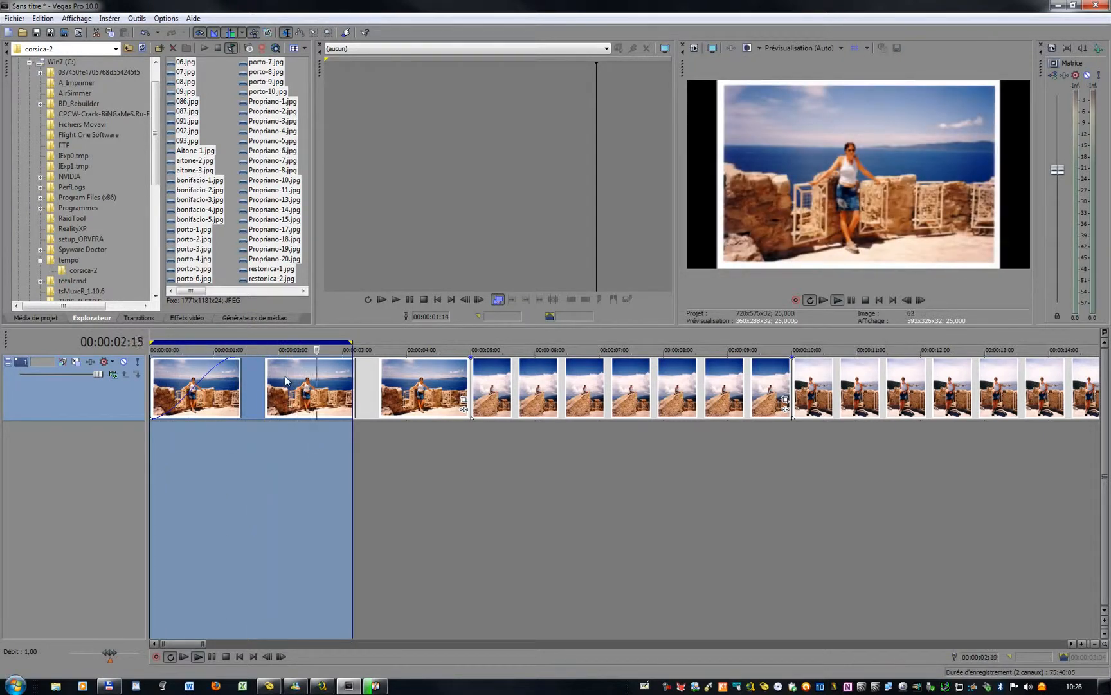
{"action": "key", "text": "Return"}
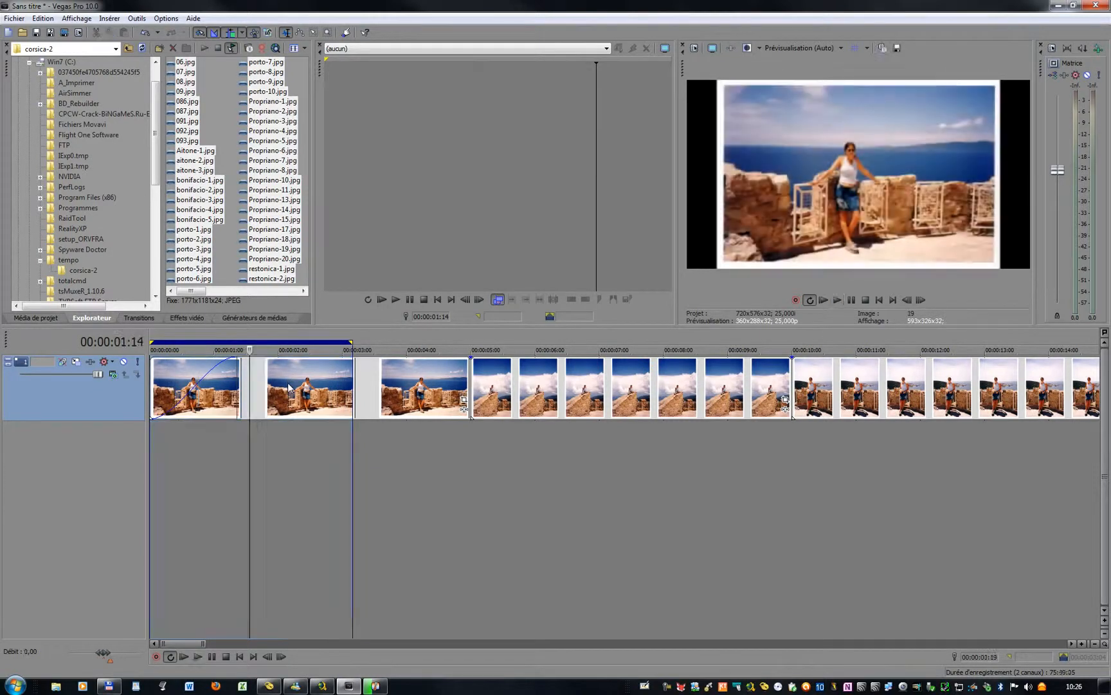
{"action": "key", "text": "j"}
{"action": "left_click", "coordinate": [287, 389]}
{"action": "key", "text": "k"}
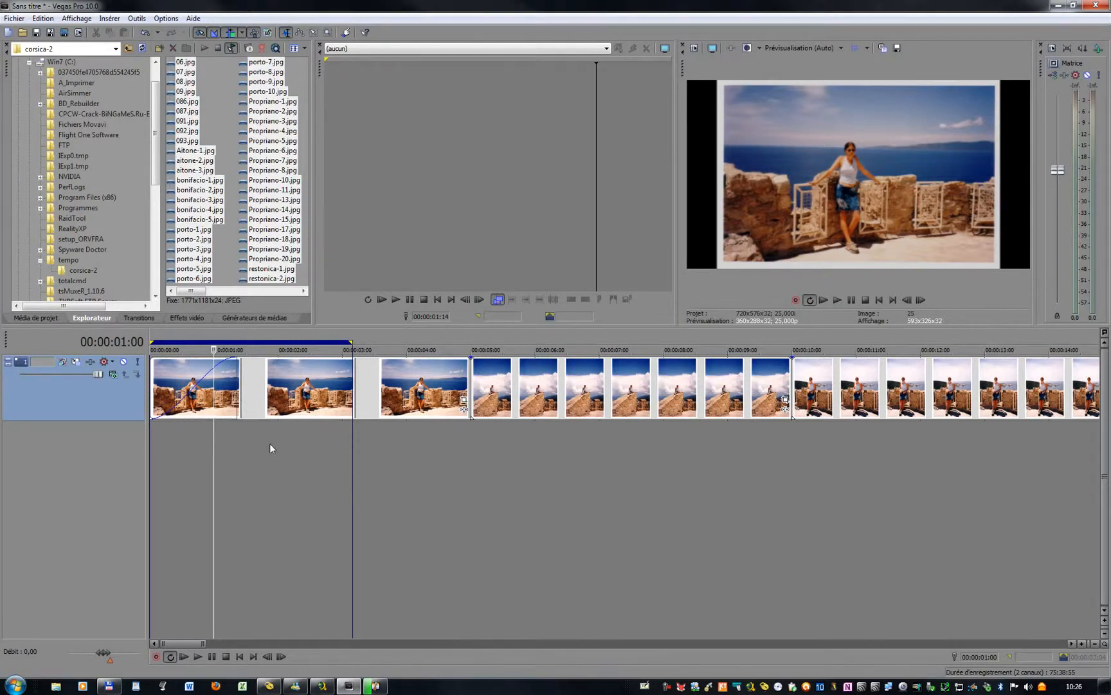
{"action": "key", "text": "space"}
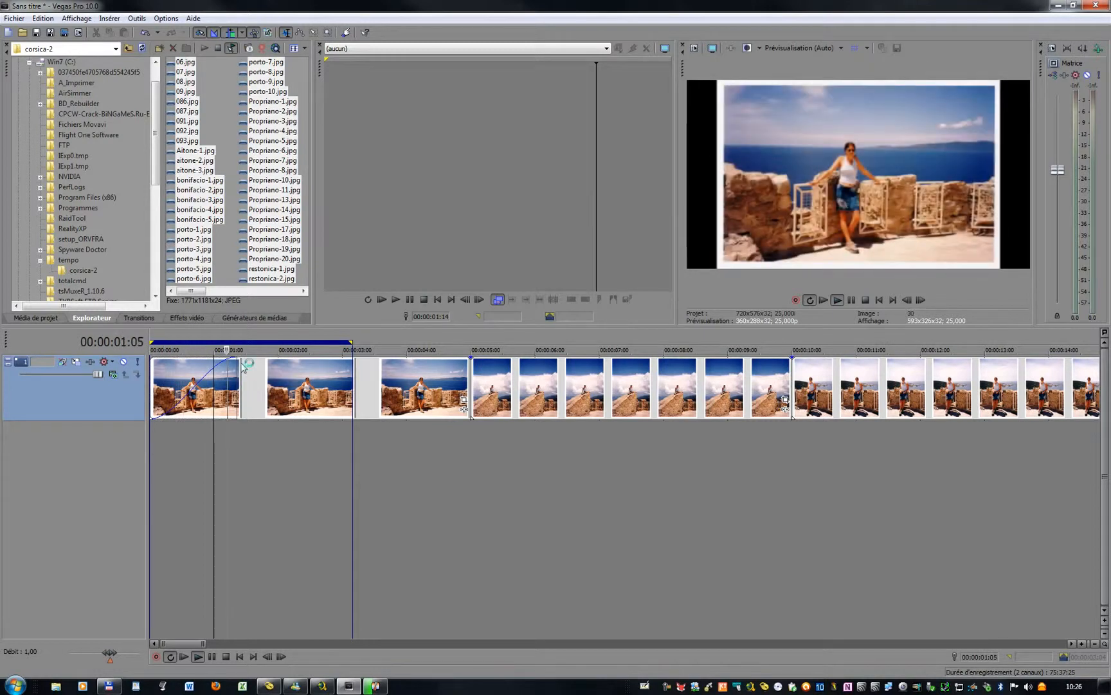
Lengthen the first photo's fade-in to just before the two-second mark and collapse the loop region to nothing.
{"action": "left_click_drag", "start_coordinate": [235, 360], "coordinate": [271, 366]}
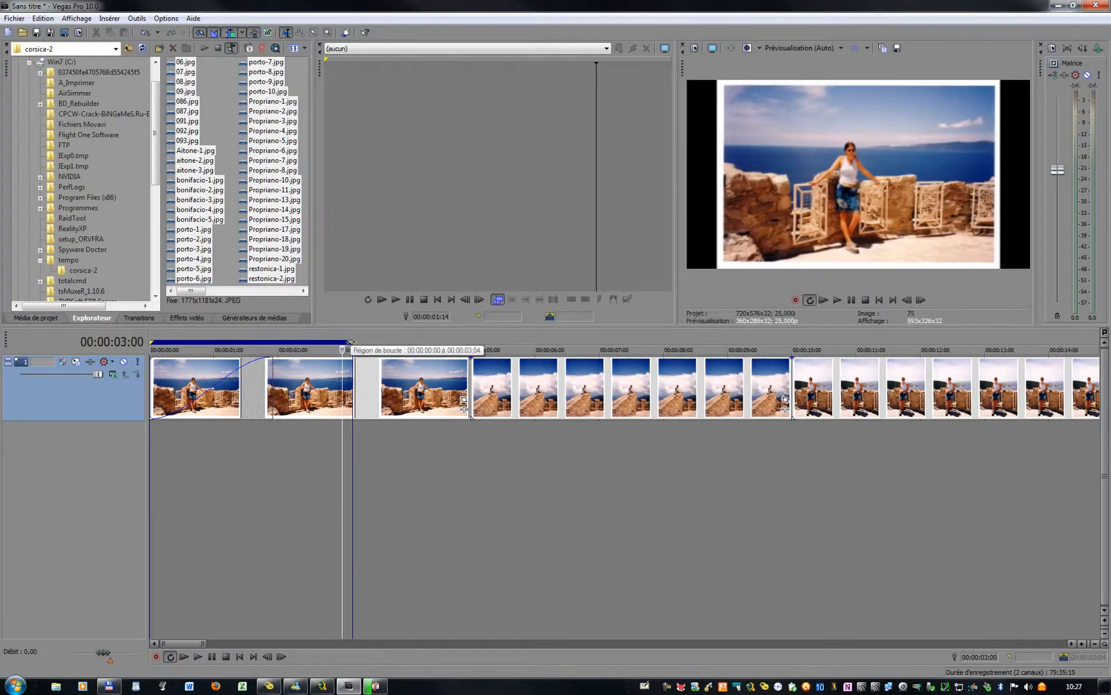
{"action": "left_click_drag", "start_coordinate": [351, 341], "coordinate": [151, 342]}
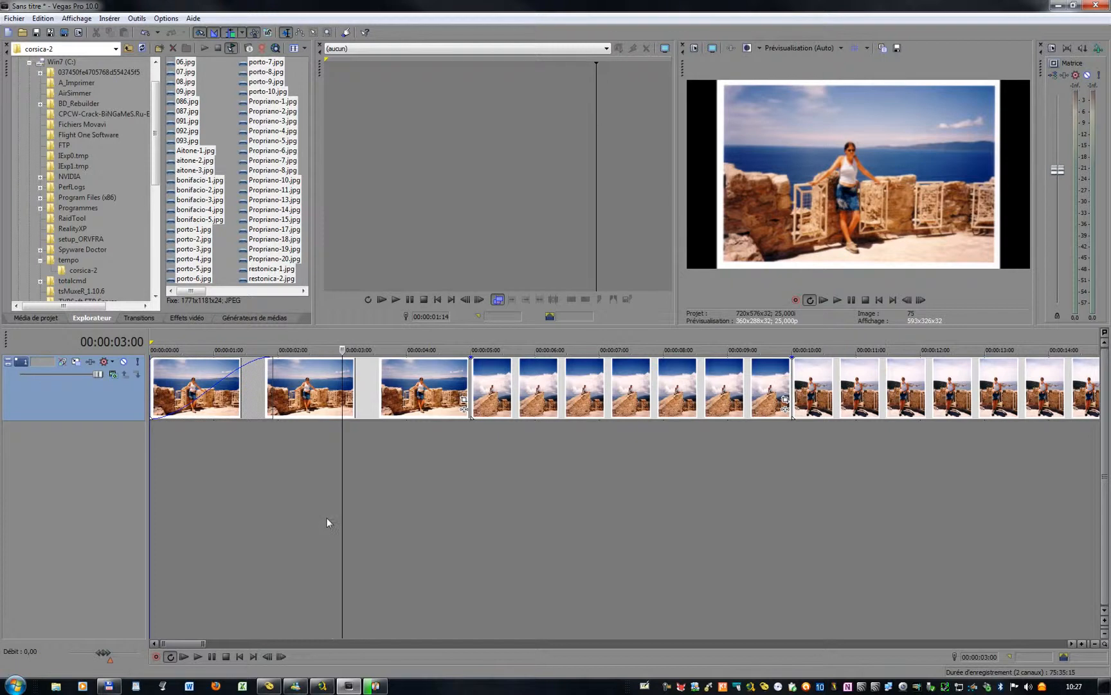
Play the timeline onwards from 00:00:03:00 and raise the playback rate to 1.50 to preview the following photos.
{"action": "key", "text": "space"}
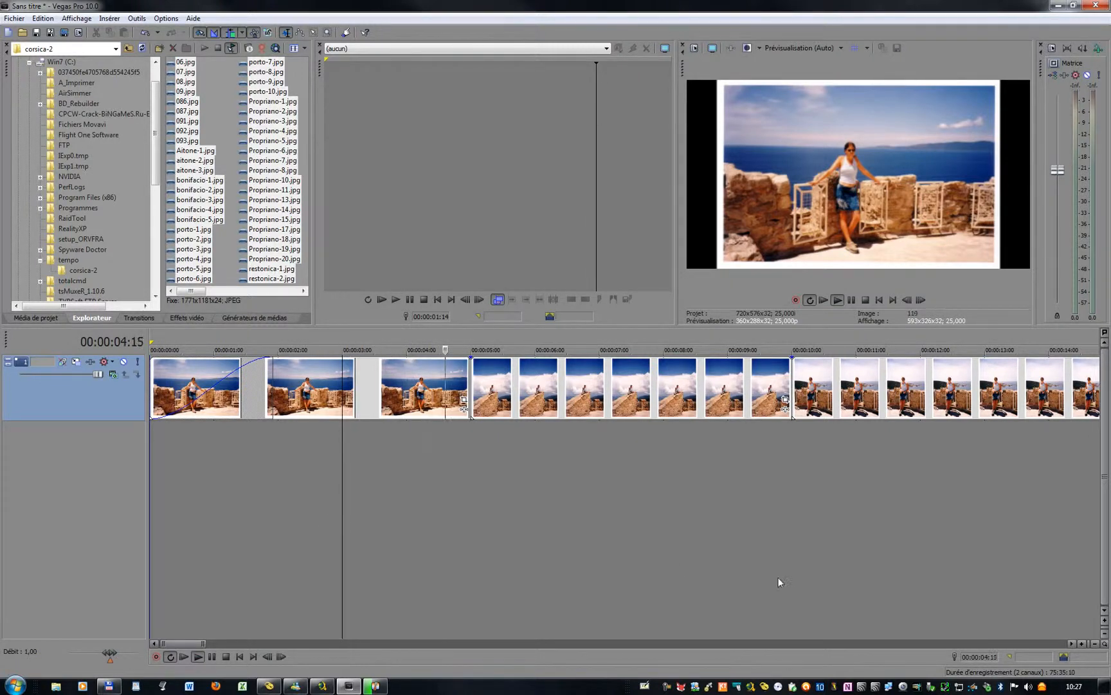
{"action": "left_click", "coordinate": [1096, 643]}
{"action": "left_click", "coordinate": [1096, 643]}
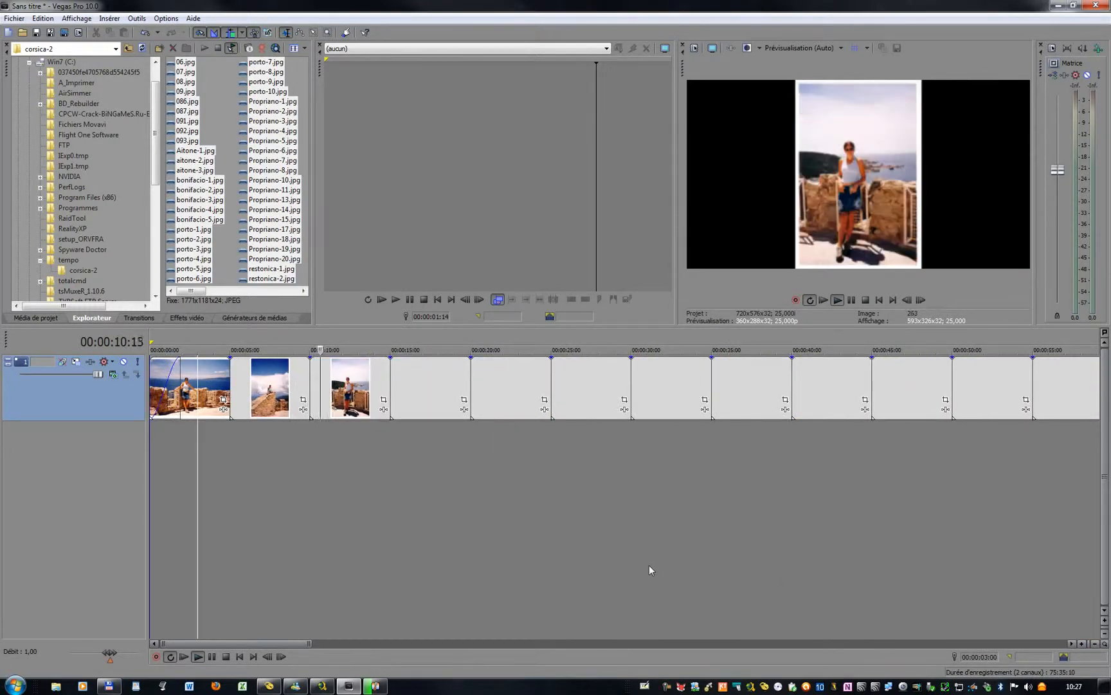
{"action": "key", "text": "l"}
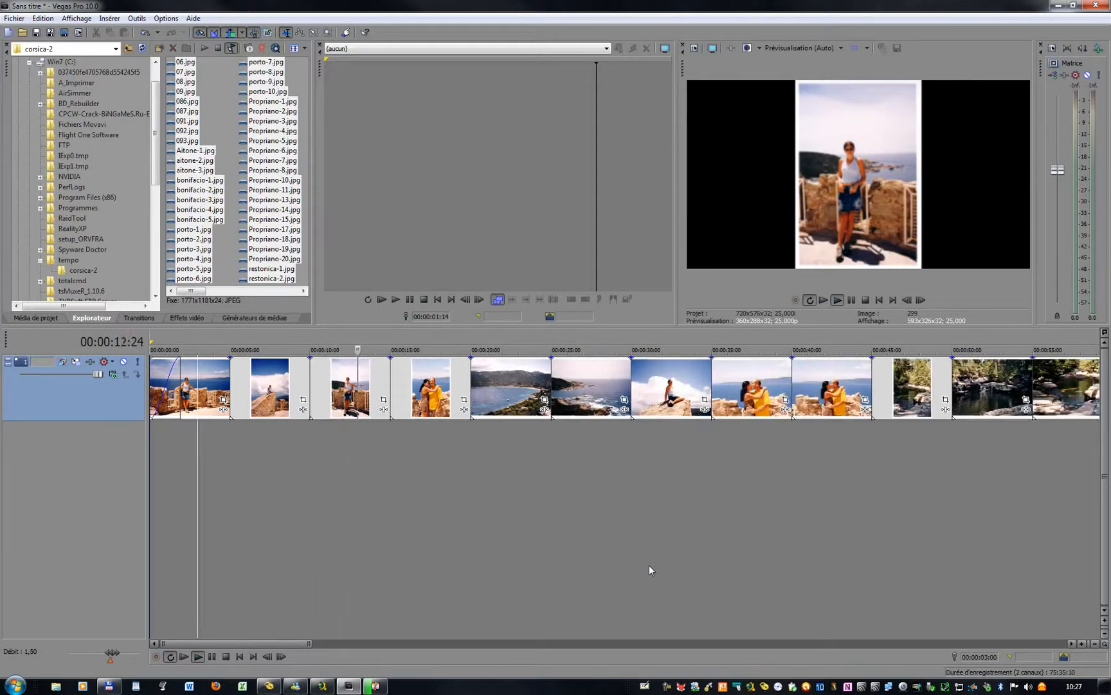
Play the photos forwards at a playback rate of 4.00 and backwards at a rate of -4.00.
{"action": "key", "text": "l"}
{"action": "key", "text": "l"}
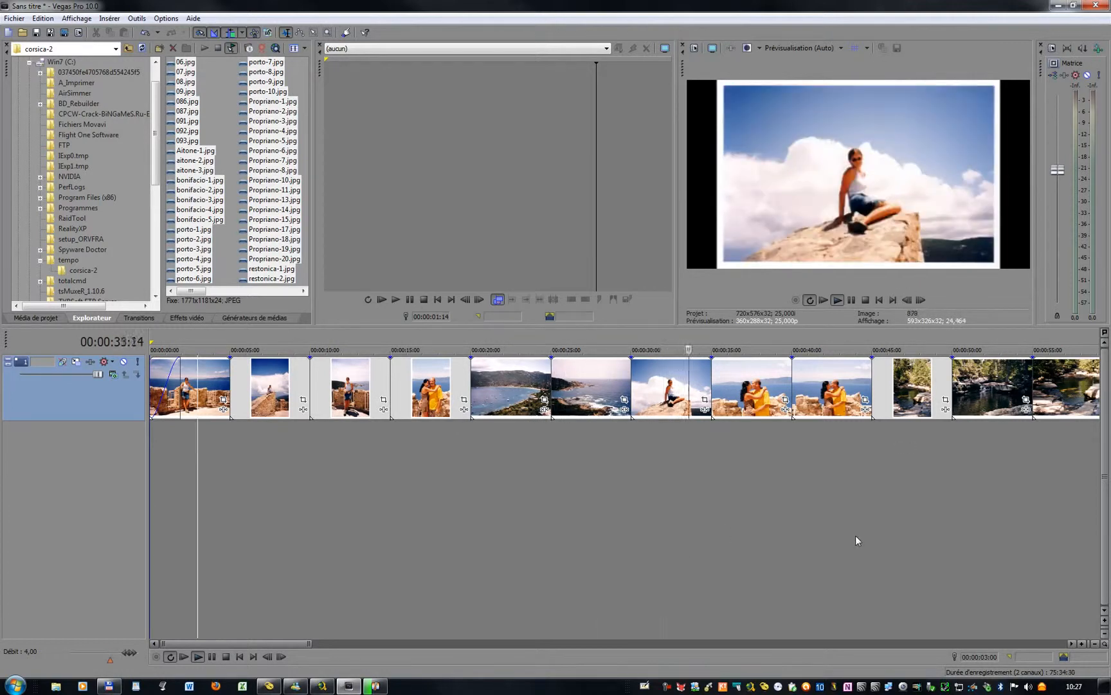
{"action": "key", "text": "k"}
{"action": "key", "text": "j"}
{"action": "key", "text": "j"}
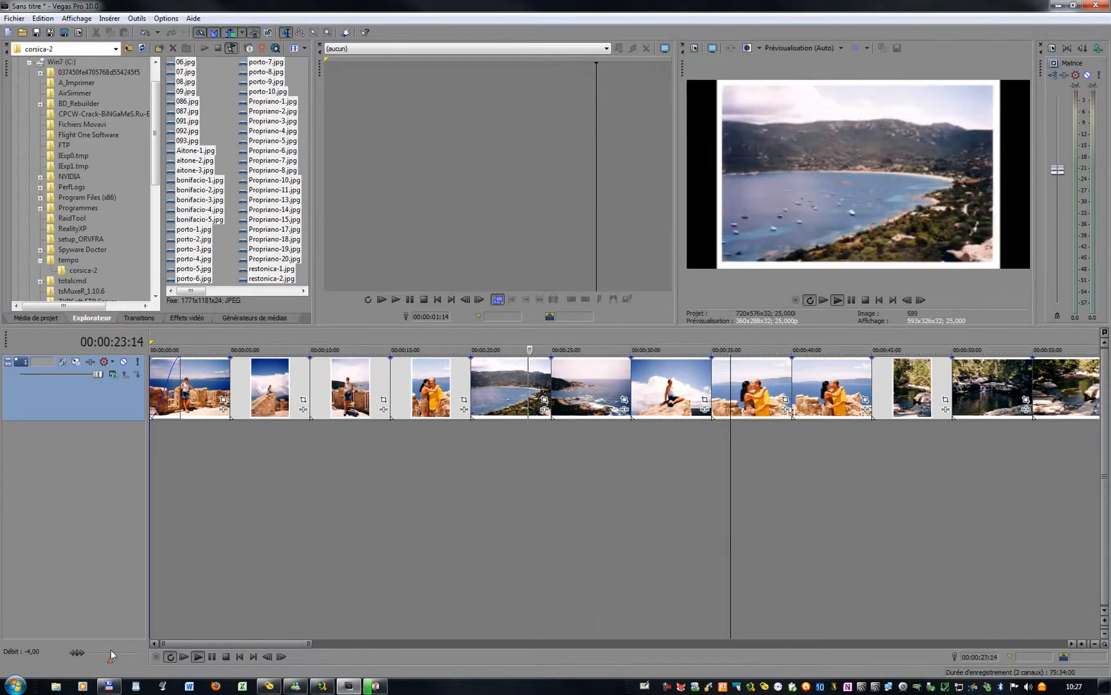
Play the timeline forwards again at a rate of 4.00 and stop at 00:00:37:00.
{"action": "left_click_drag", "start_coordinate": [85, 650], "coordinate": [86, 650]}
{"action": "key", "text": "space"}
{"action": "key", "text": "l"}
{"action": "key", "text": "l"}
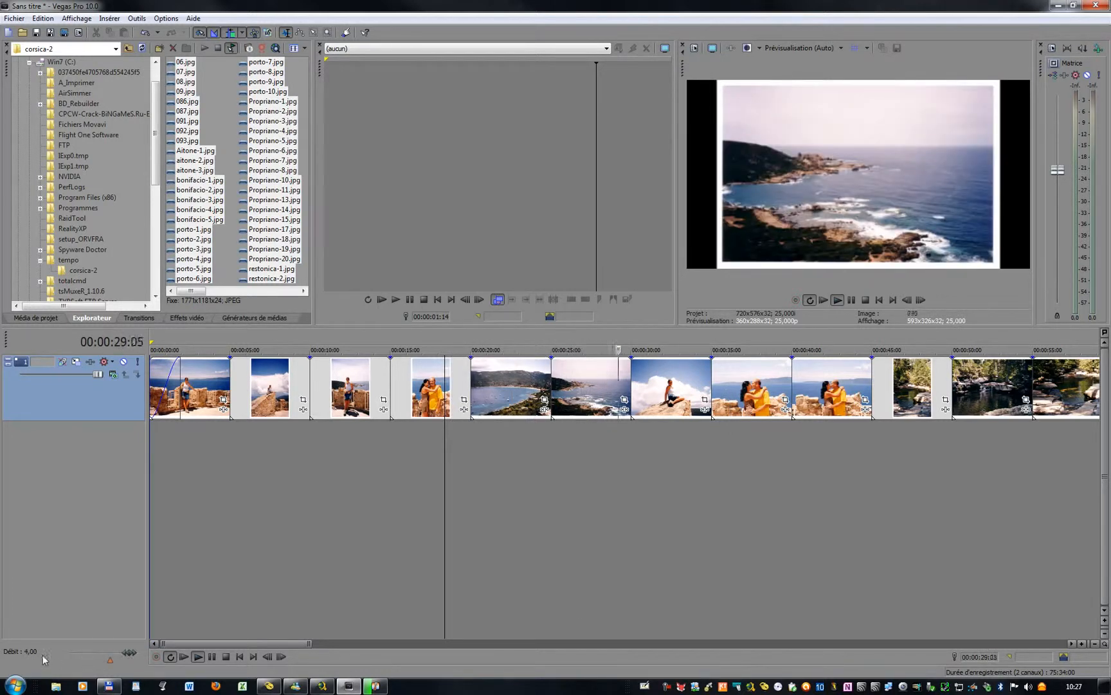
{"action": "key", "text": "k"}
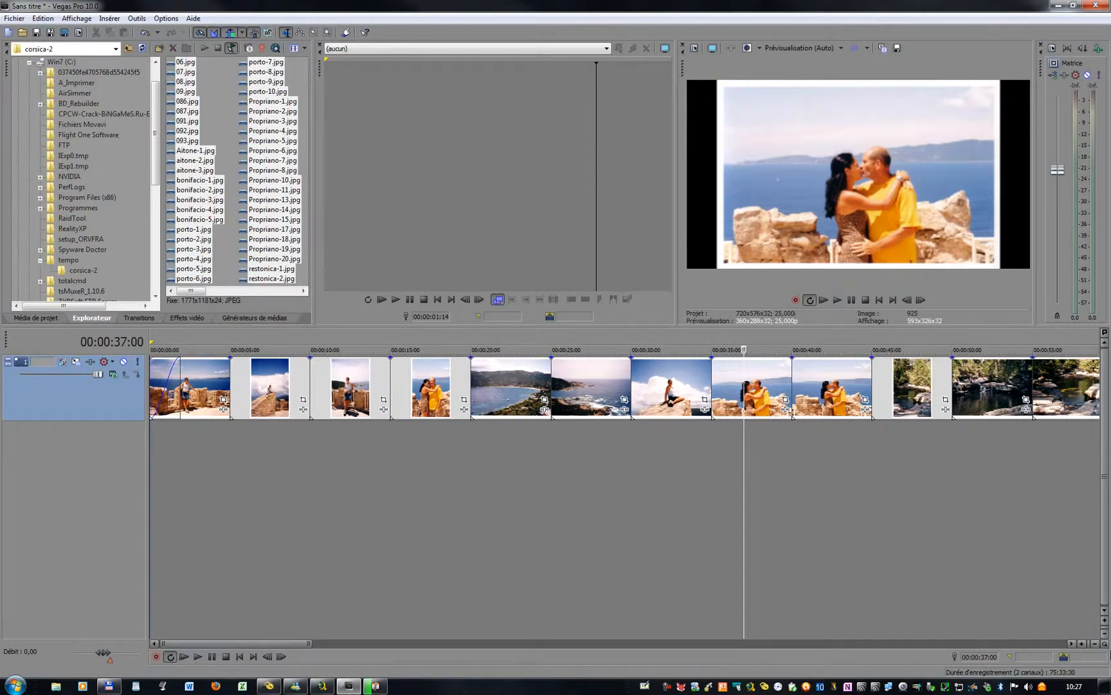
Fit the whole slideshow in the timeline view and scan through it at a playback rate of 20.00.
{"action": "left_click", "coordinate": [1096, 644]}
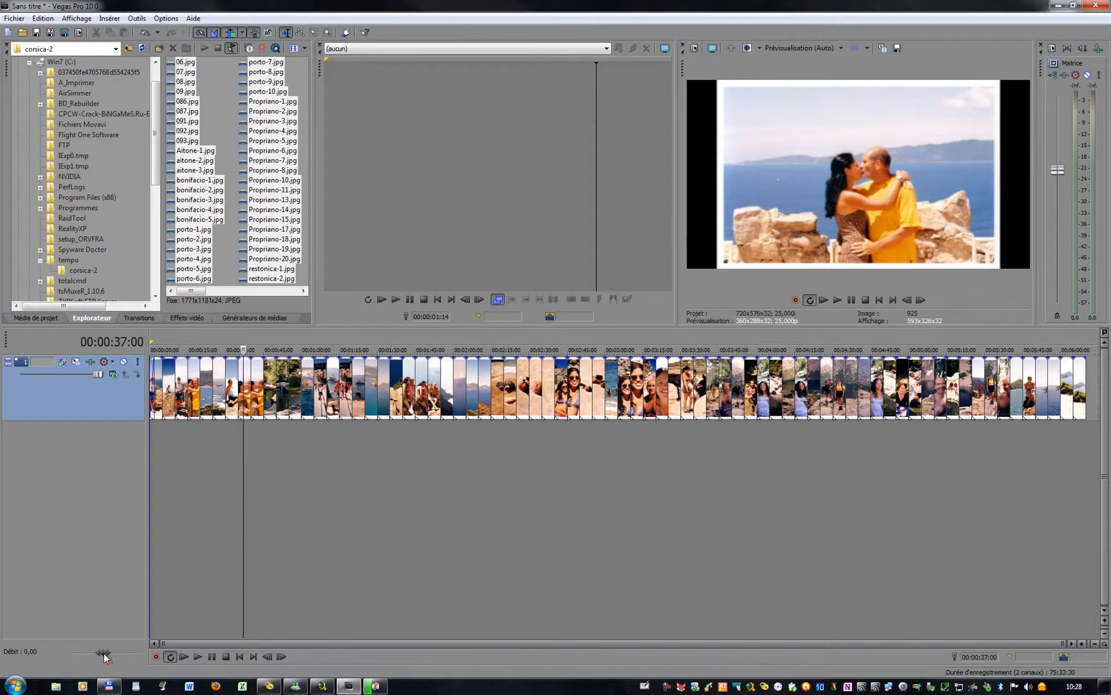
{"action": "key", "text": "space"}
{"action": "left_click_drag", "start_coordinate": [111, 656], "coordinate": [151, 656]}
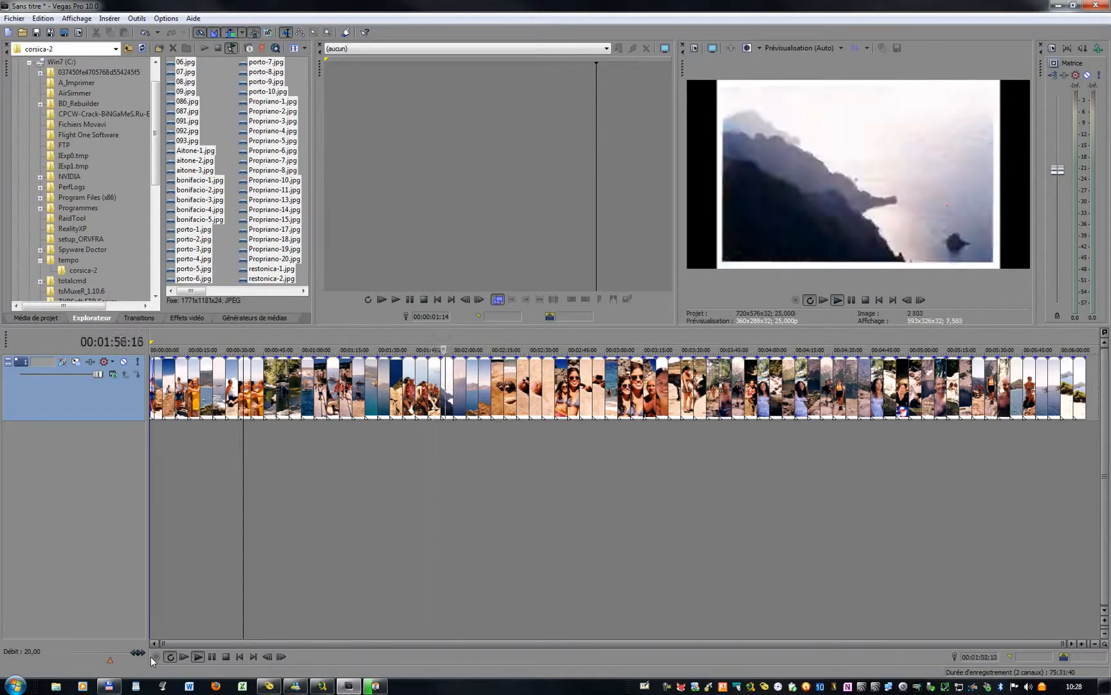
{"action": "left_click_drag", "start_coordinate": [150, 657], "coordinate": [154, 656]}
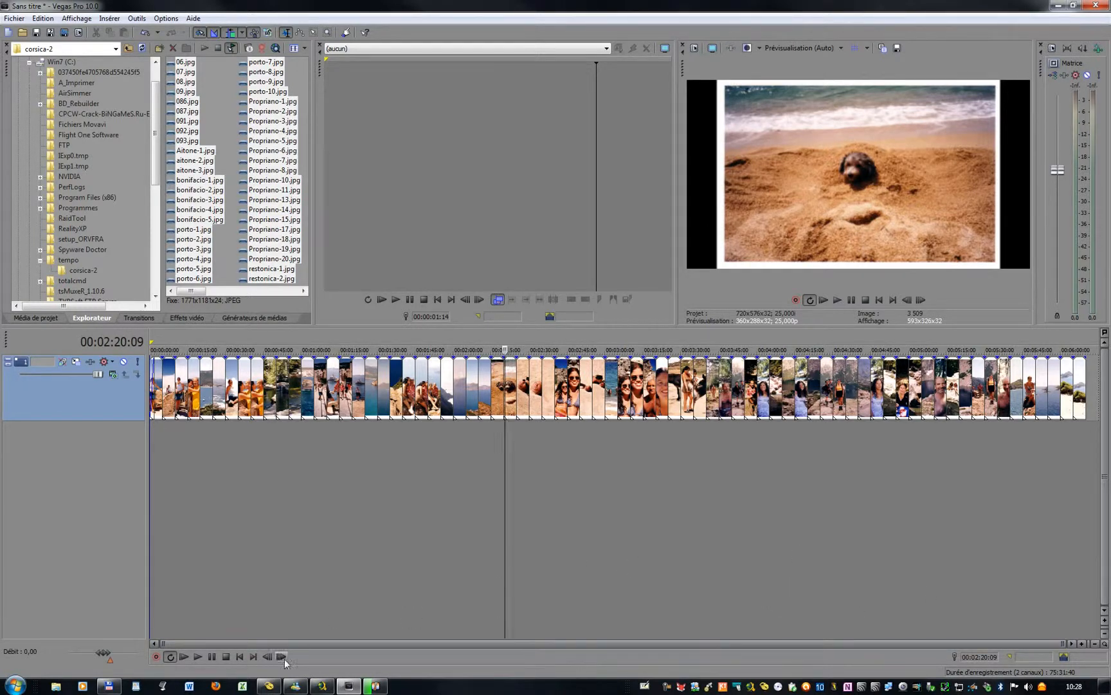
Return to the start of the timeline and give the last photo a short fade-out.
{"action": "left_click", "coordinate": [240, 656]}
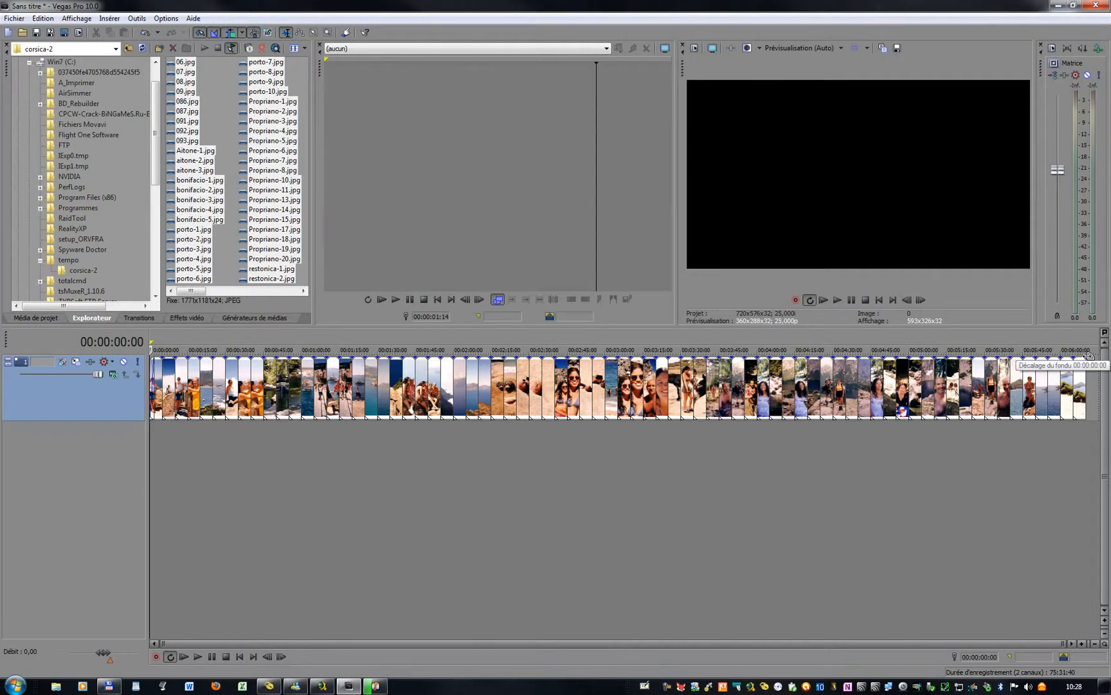
{"action": "left_click_drag", "start_coordinate": [1088, 355], "coordinate": [1084, 356]}
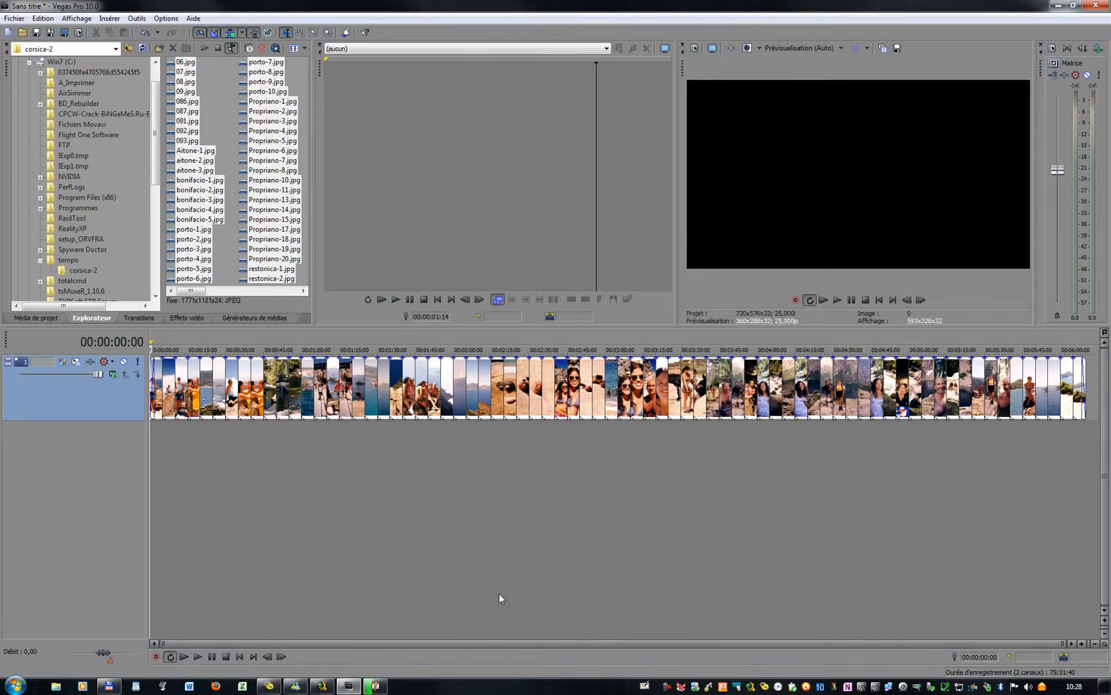
Show the available transitions and place the cursor at the cut between the first and second photos, at 00:00:05:00.
{"action": "left_click", "coordinate": [1083, 645]}
{"action": "left_click", "coordinate": [1082, 645]}
{"action": "left_click", "coordinate": [1082, 644]}
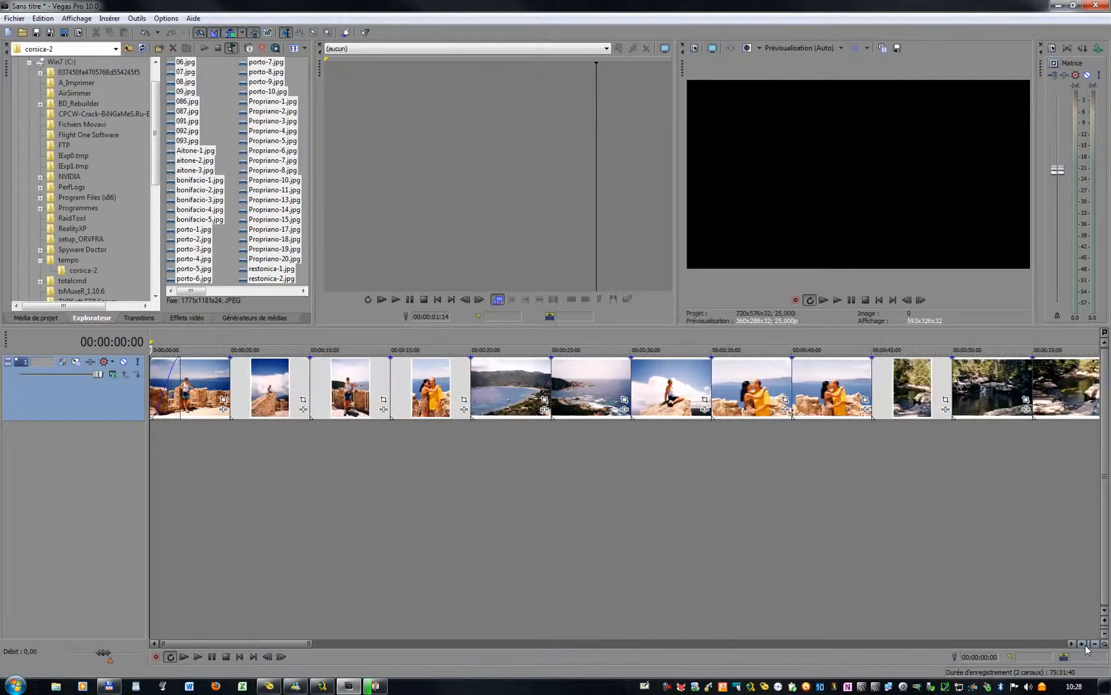
{"action": "left_click", "coordinate": [1083, 644]}
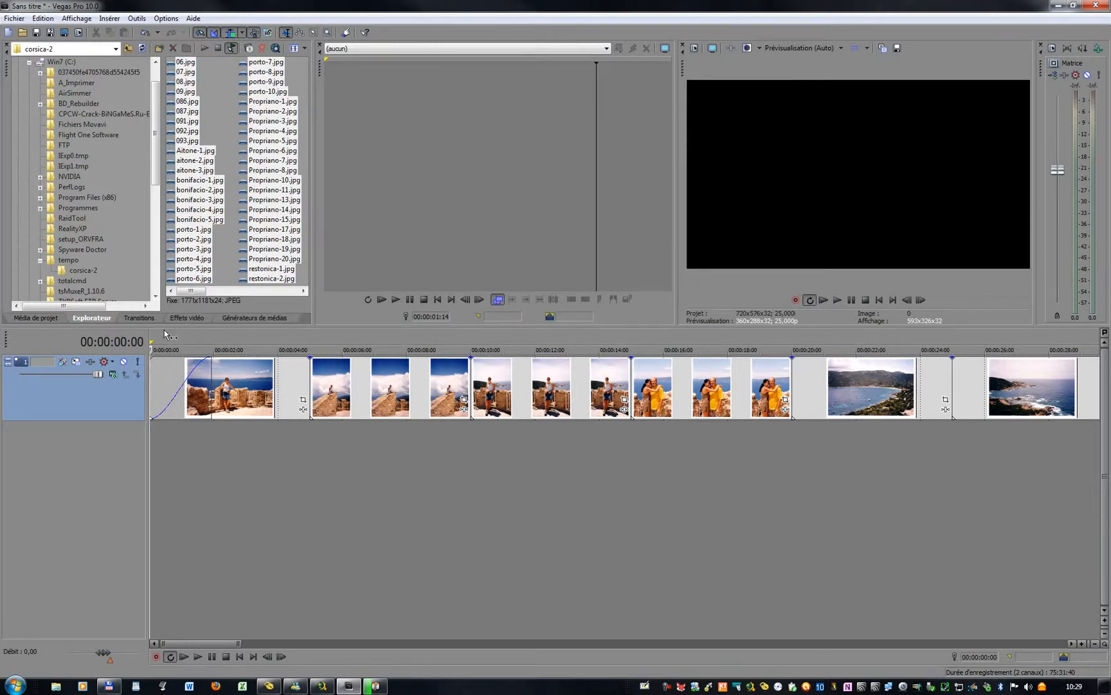
{"action": "left_click", "coordinate": [142, 318]}
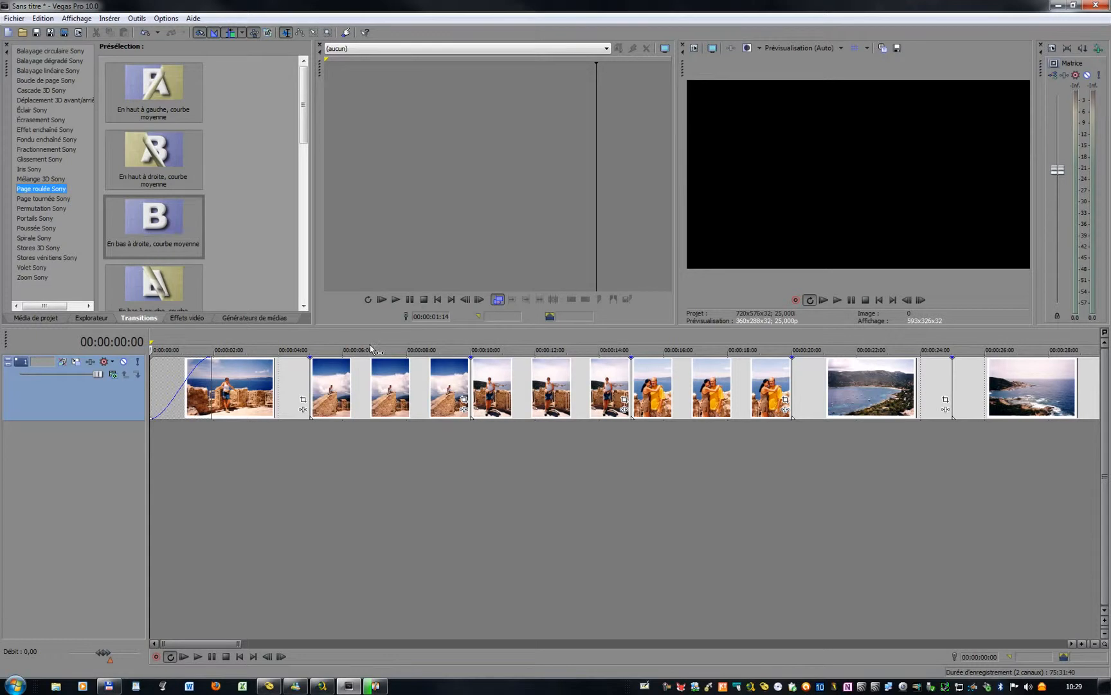
{"action": "left_click", "coordinate": [310, 331]}
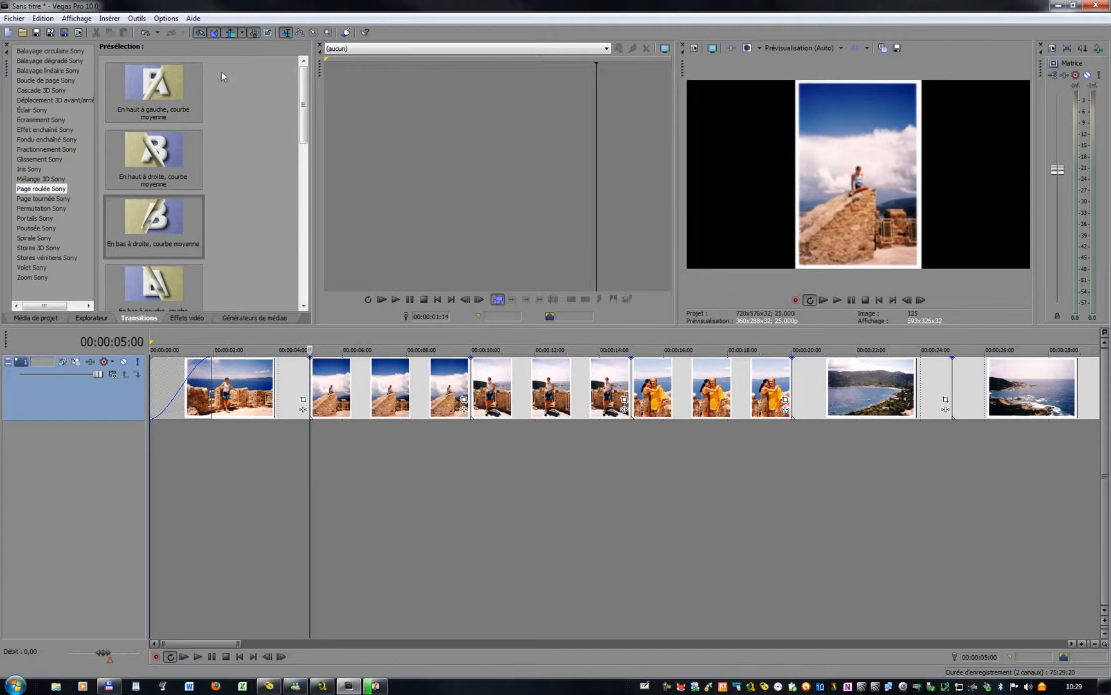
{"action": "left_click", "coordinate": [109, 18]}
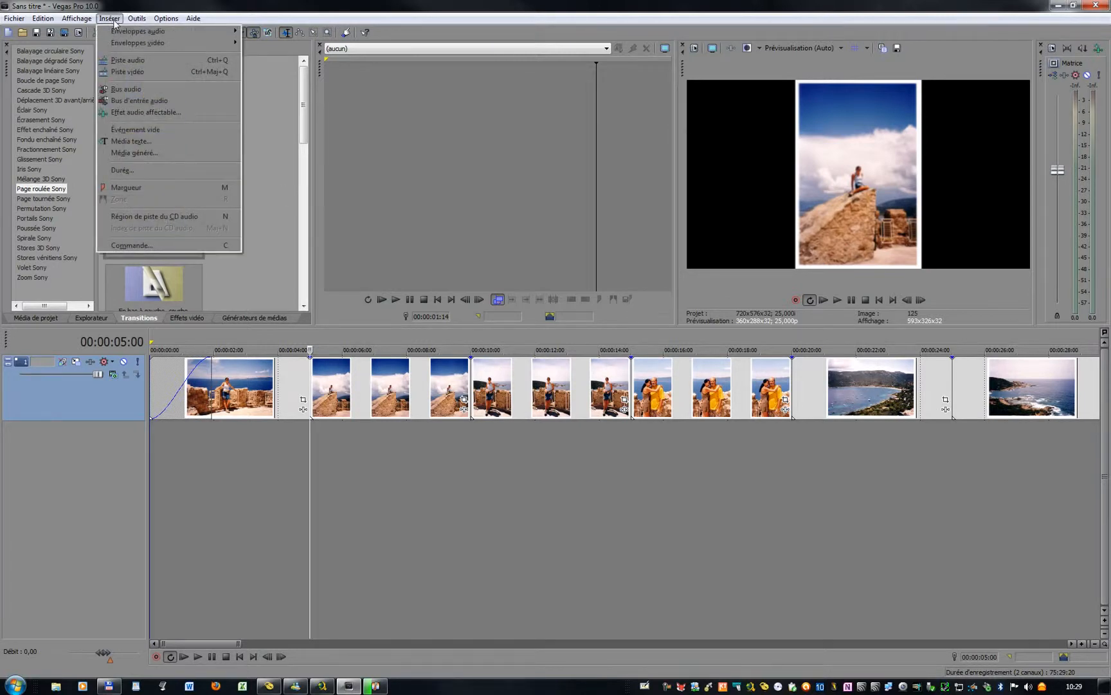
{"action": "mouse_move", "coordinate": [136, 18]}
{"action": "mouse_move", "coordinate": [147, 43]}
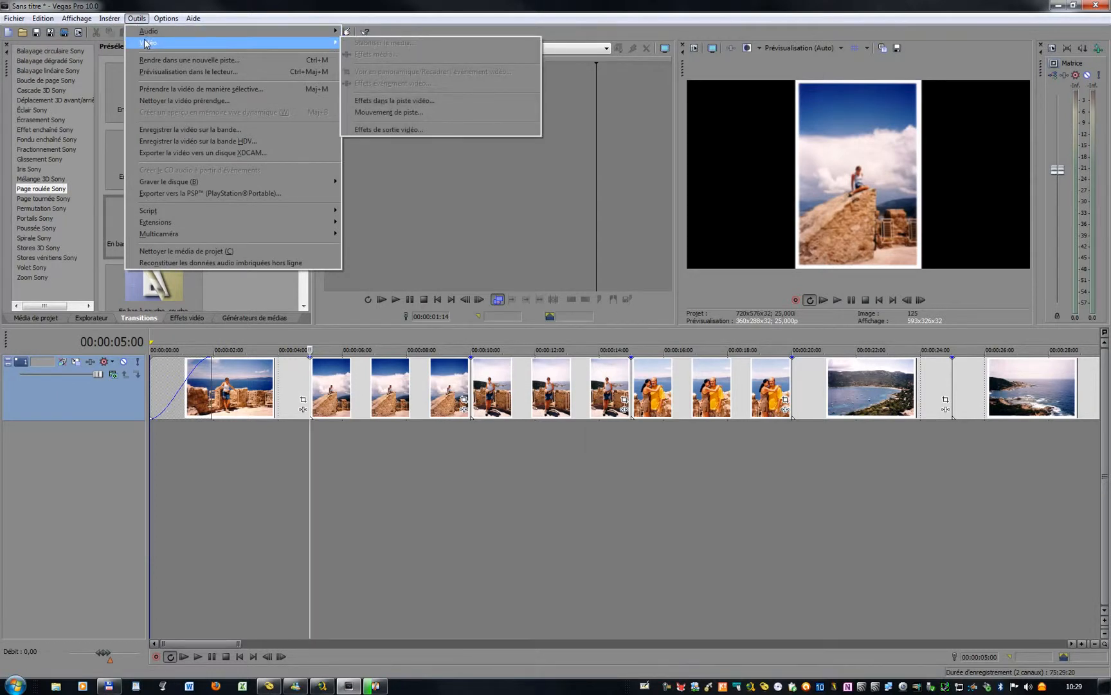
{"action": "left_click", "coordinate": [136, 18]}
{"action": "left_click", "coordinate": [137, 18]}
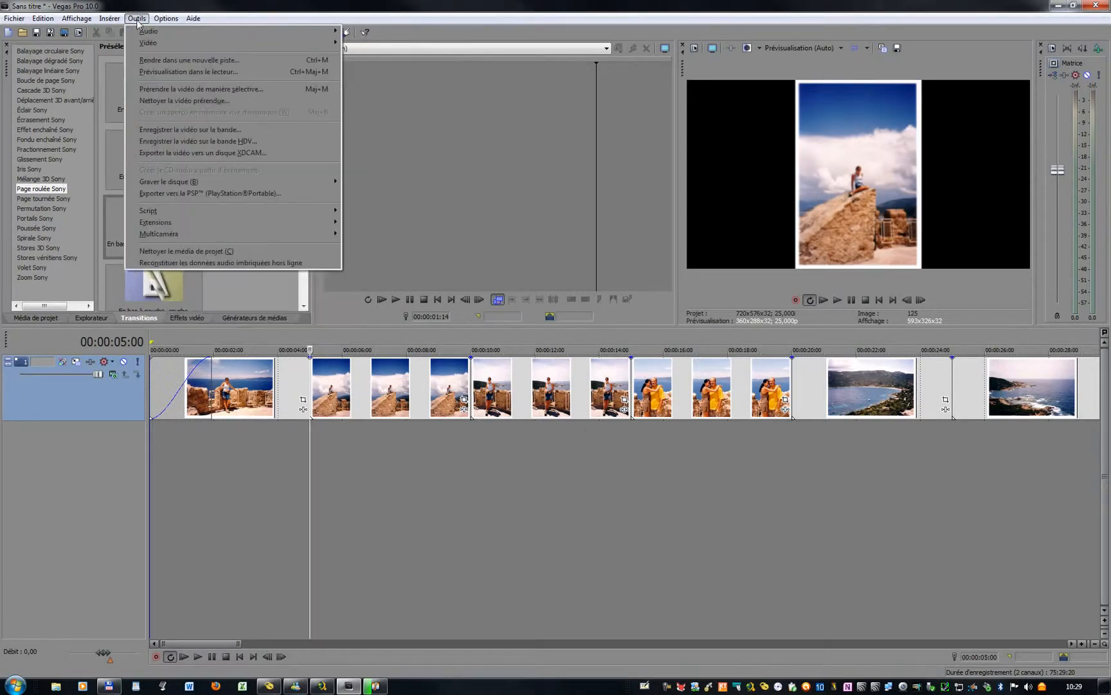
{"action": "mouse_move", "coordinate": [109, 18]}
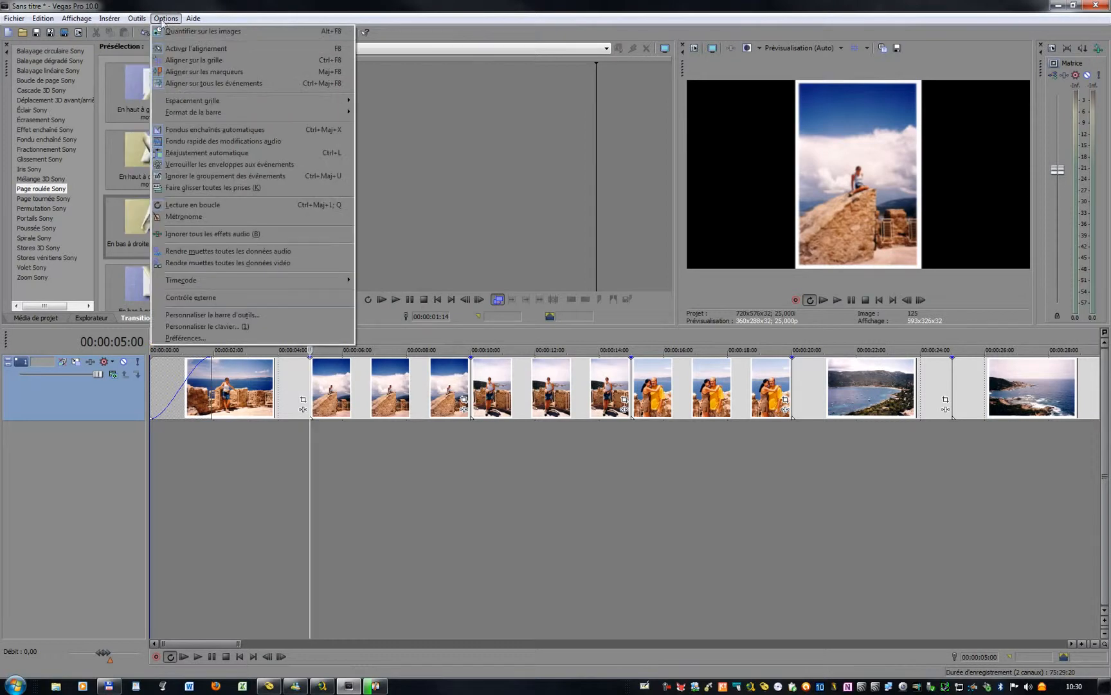
{"action": "mouse_move", "coordinate": [193, 20]}
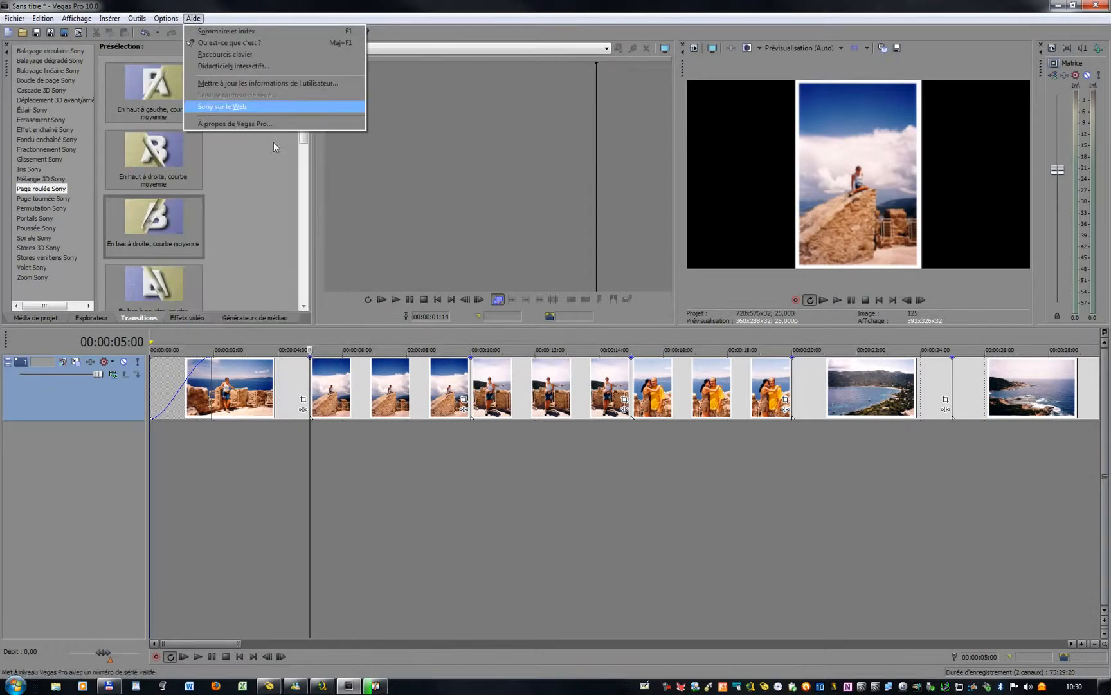
{"action": "left_click", "coordinate": [384, 24]}
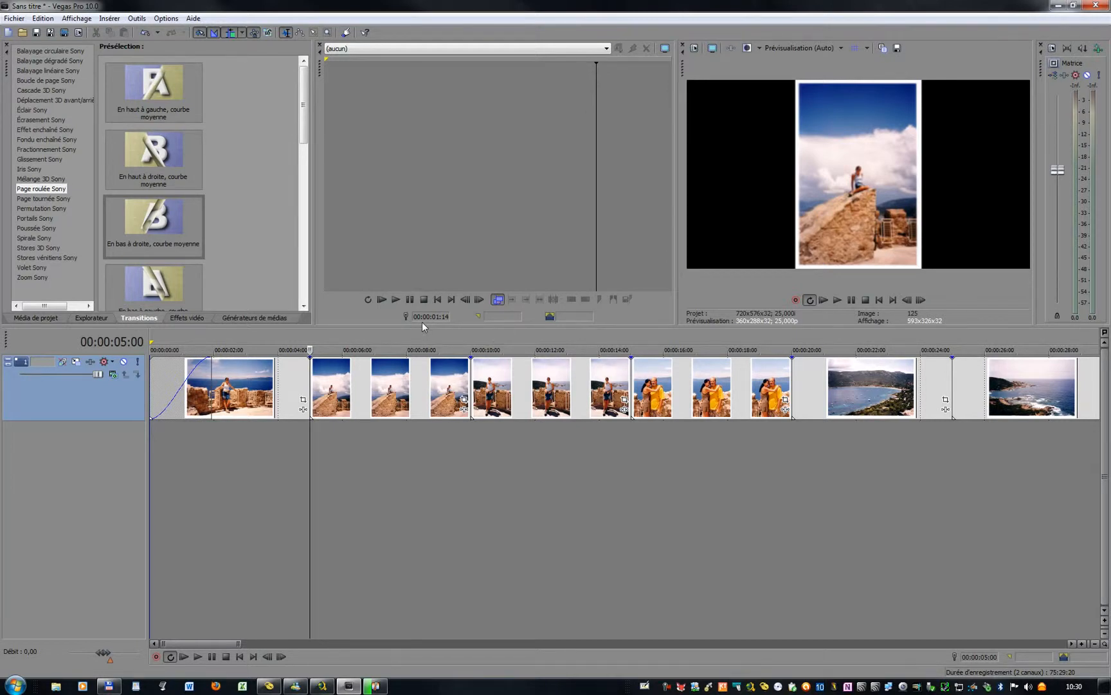
Insert a crossfade at each of the first four cuts between photos, at 5, 10, 15 and 20 seconds.
{"action": "key", "text": "KP_Divide"}
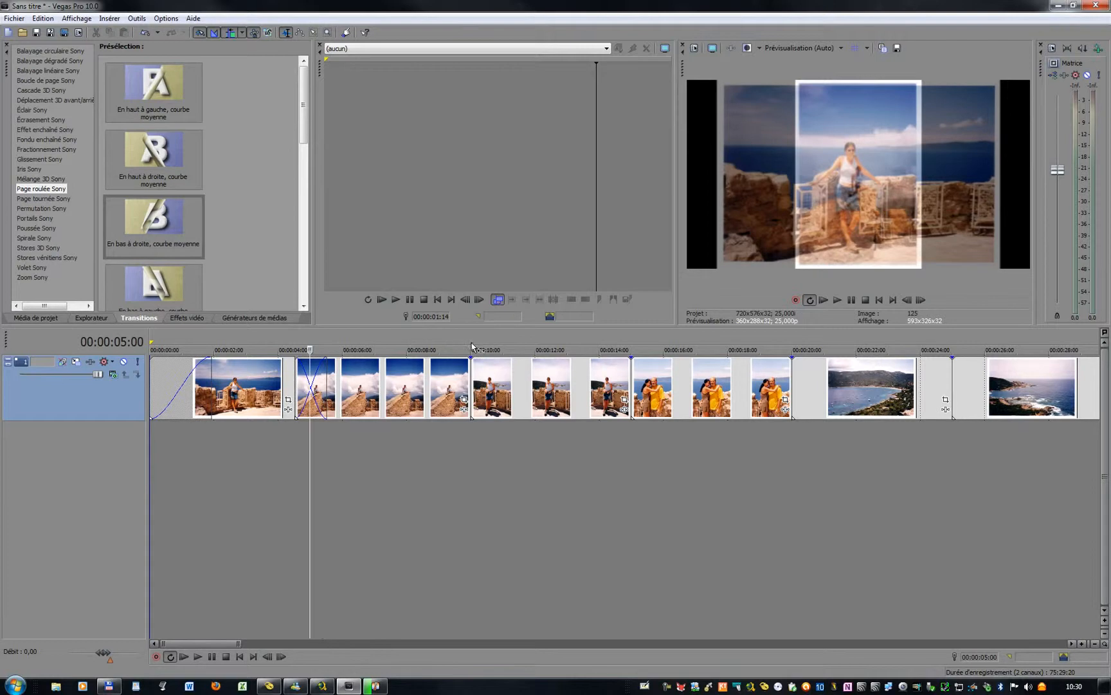
{"action": "left_click", "coordinate": [472, 347]}
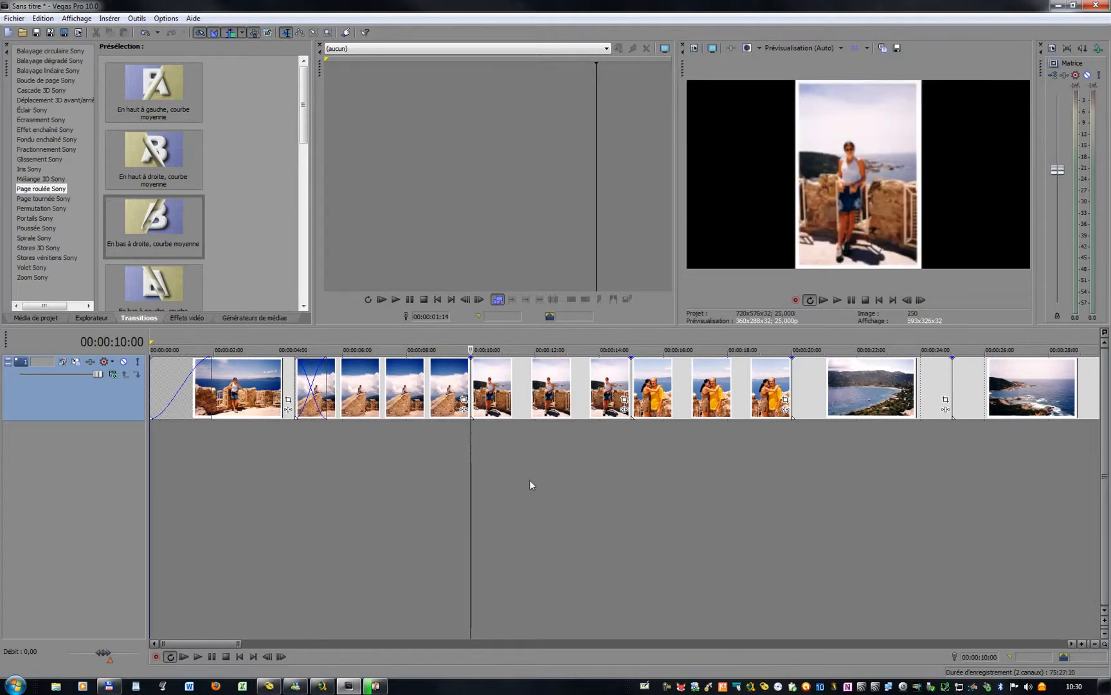
{"action": "key", "text": "KP_Divide"}
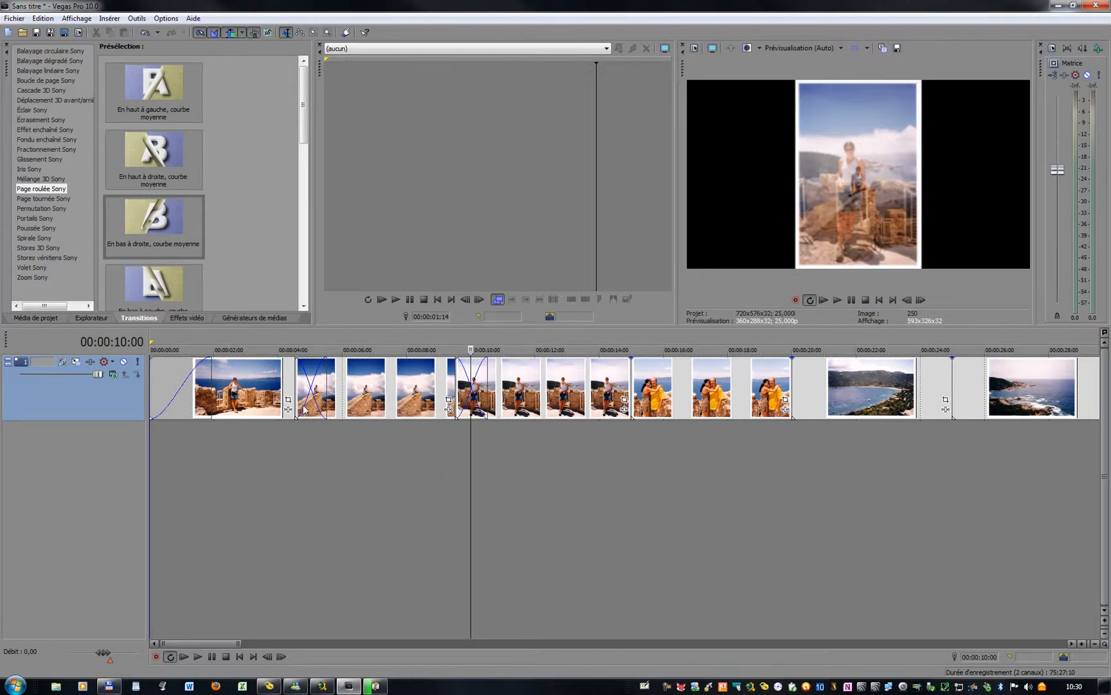
{"action": "left_click", "coordinate": [632, 347]}
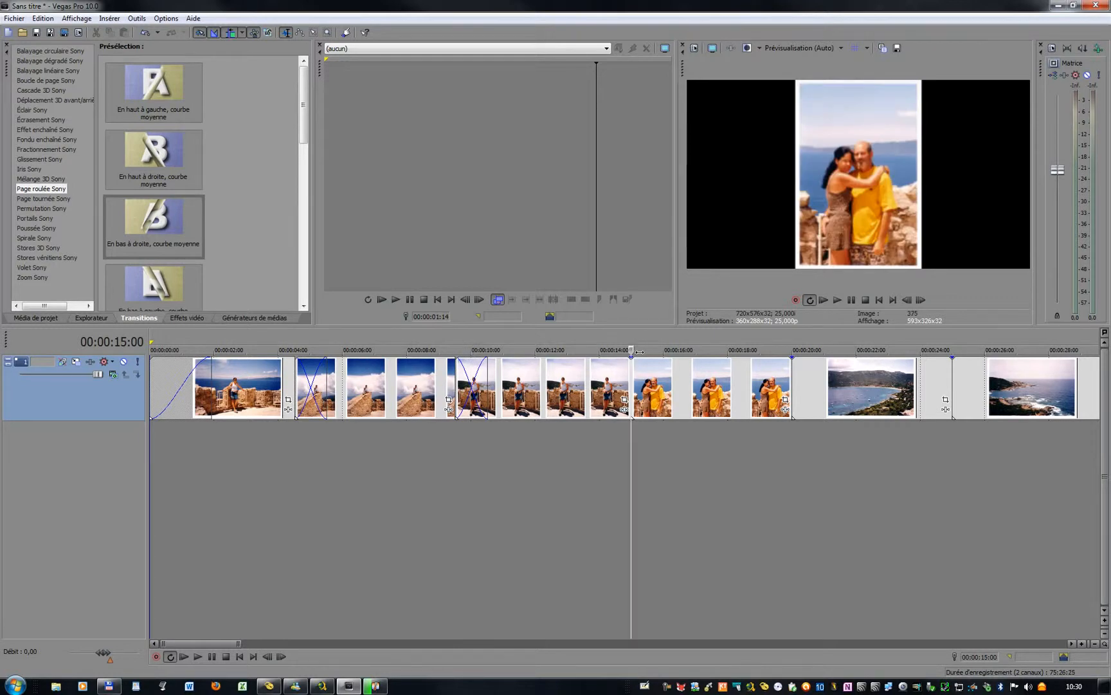
{"action": "key", "text": "KP_Divide"}
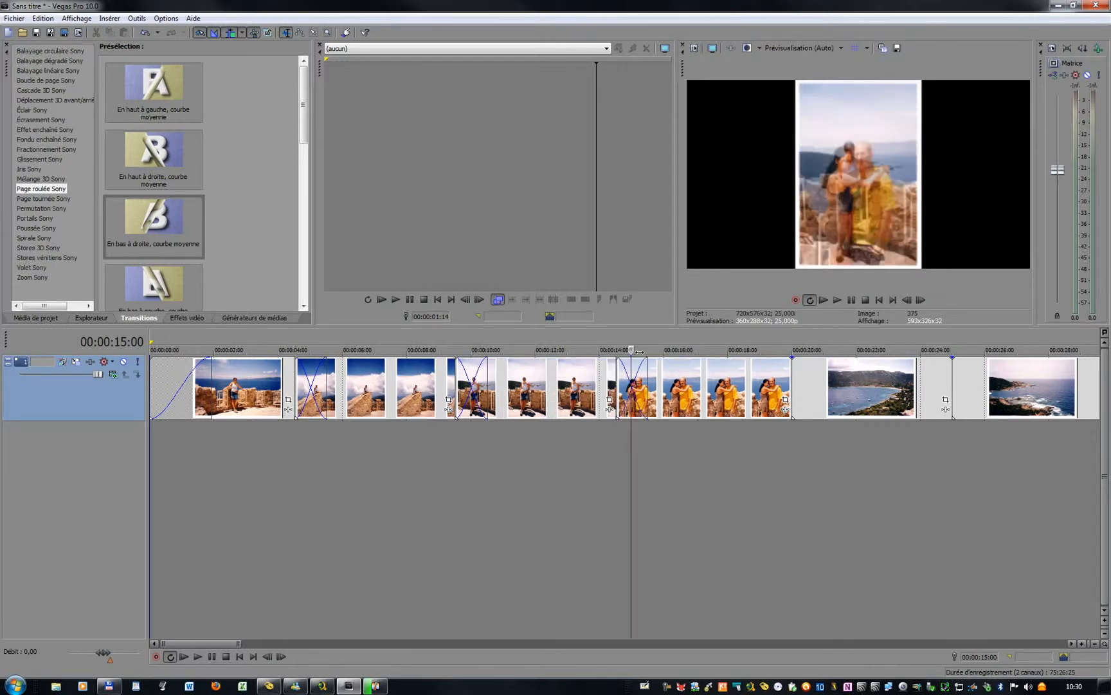
{"action": "left_click", "coordinate": [793, 342]}
{"action": "key", "text": "KP_Divide"}
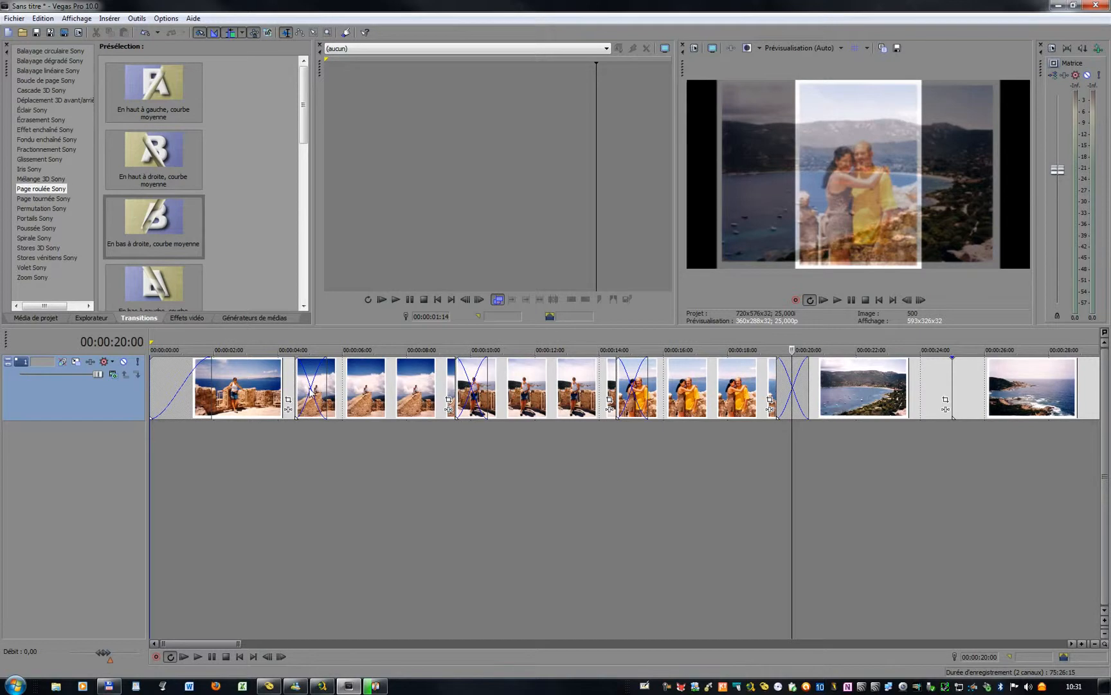
Look through the fade types and transition options for the crossfade between the first and second photos.
{"action": "right_click", "coordinate": [311, 390]}
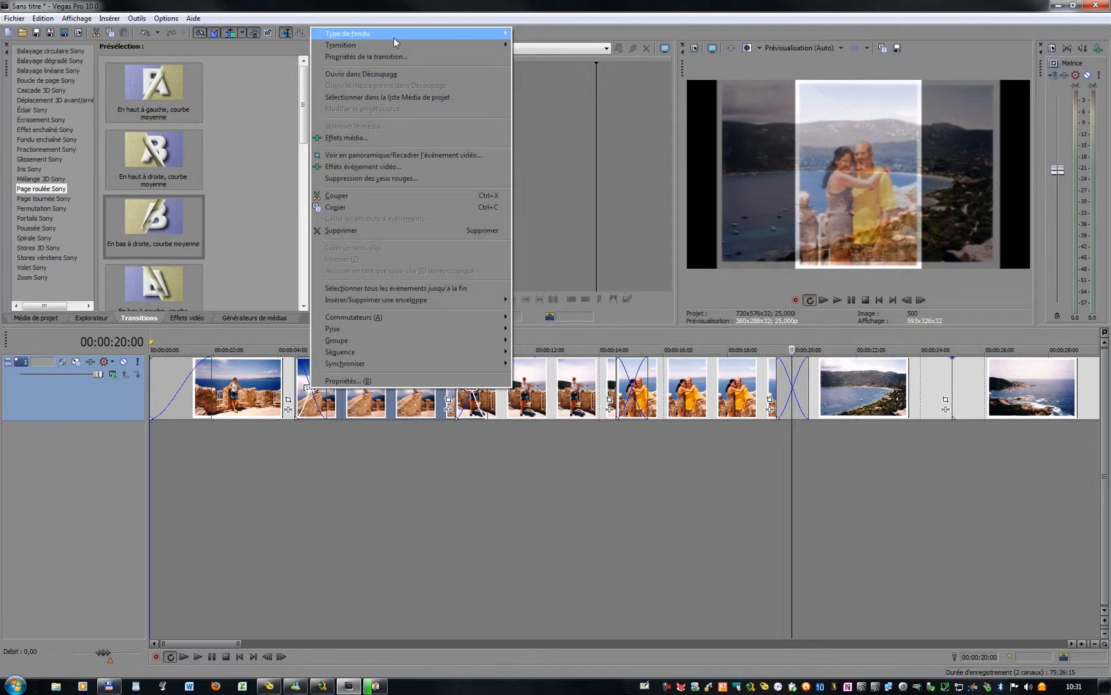
{"action": "mouse_move", "coordinate": [394, 35]}
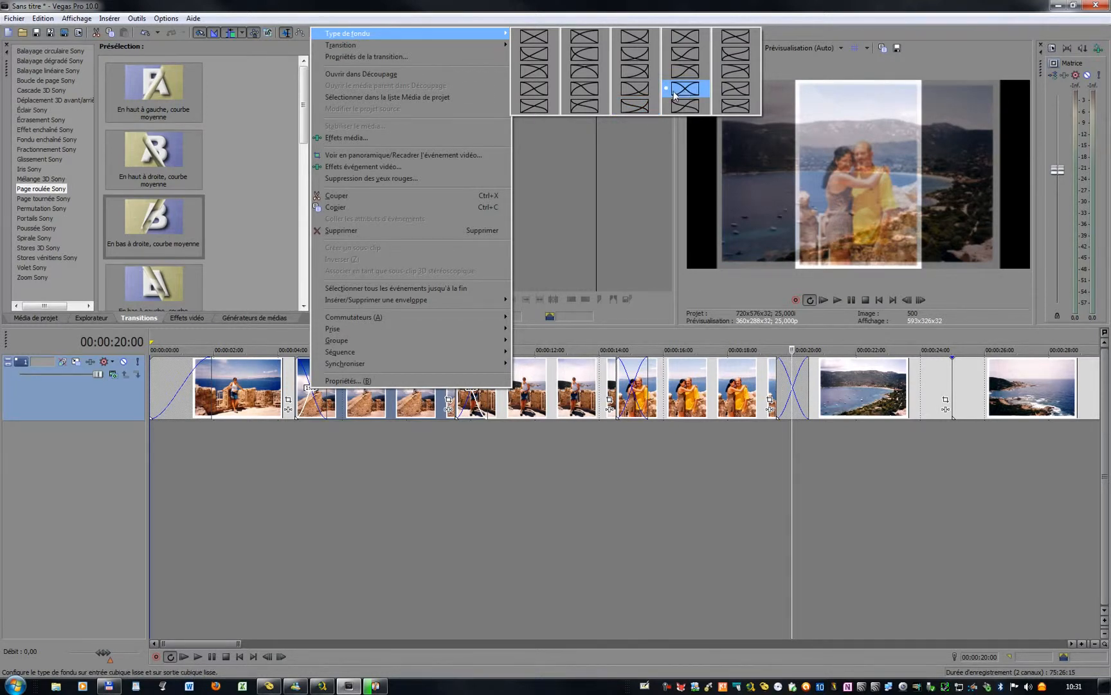
{"action": "mouse_move", "coordinate": [486, 46]}
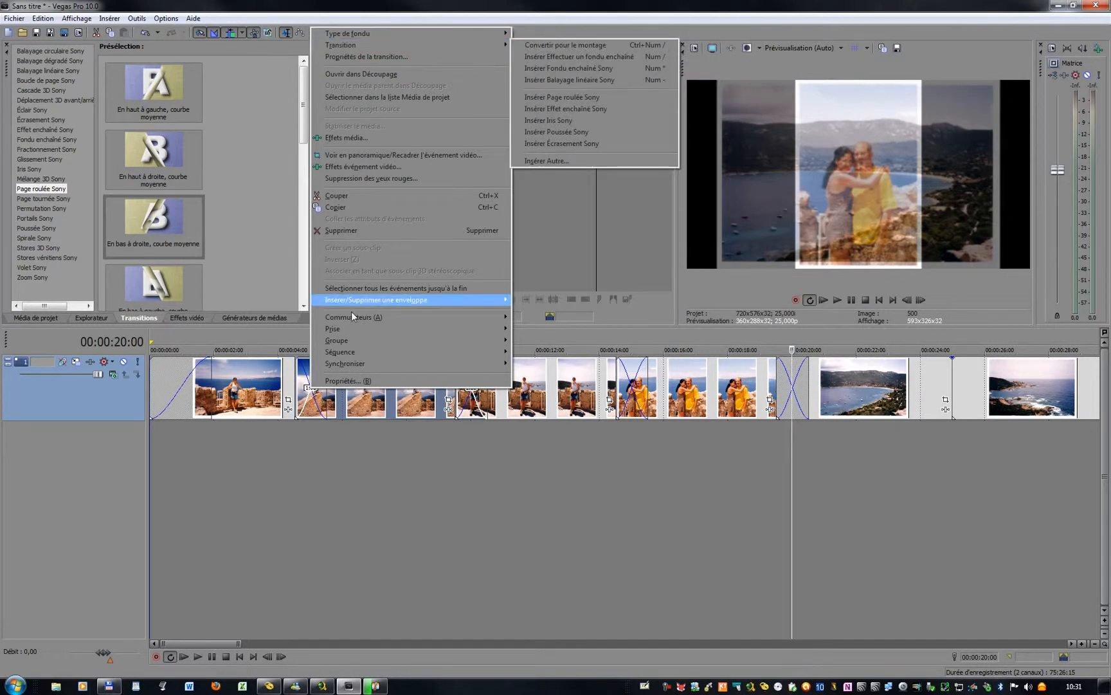
{"action": "left_click", "coordinate": [276, 342]}
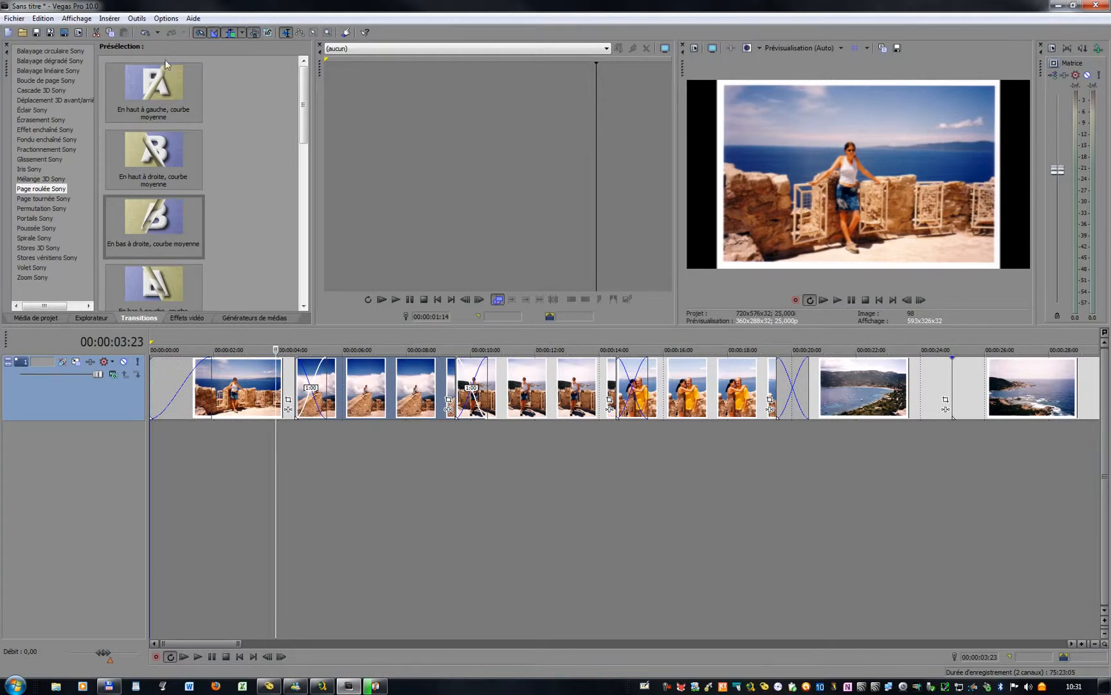
Undo the four crossfades inserted between the first five photos.
{"action": "left_click", "coordinate": [145, 33]}
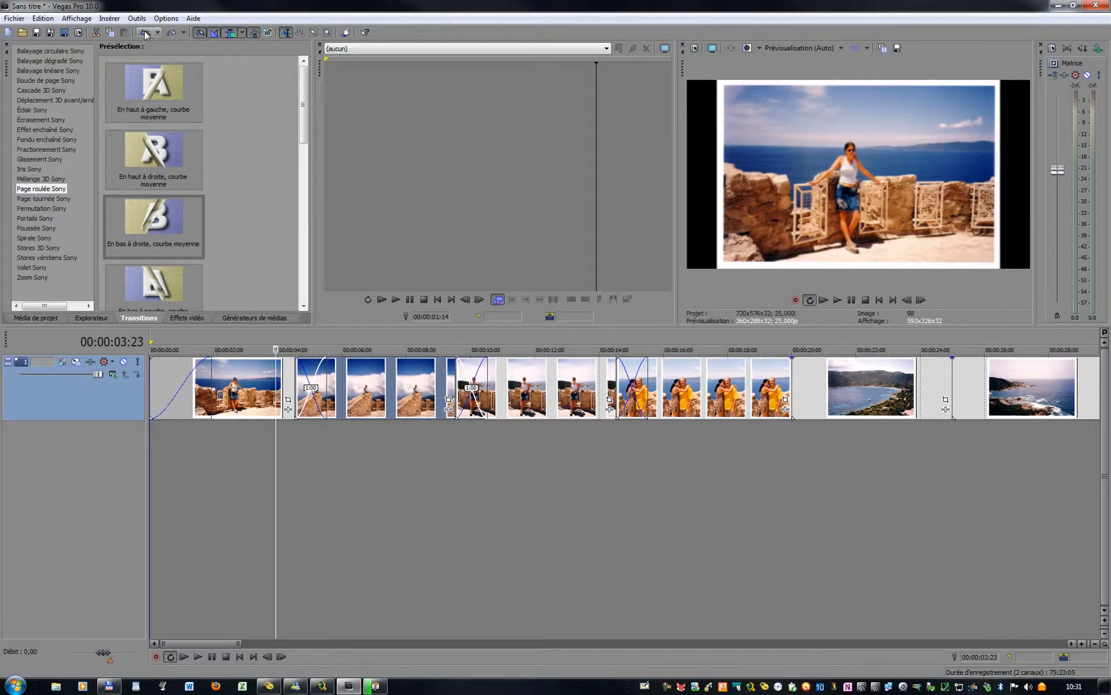
{"action": "left_click", "coordinate": [144, 30]}
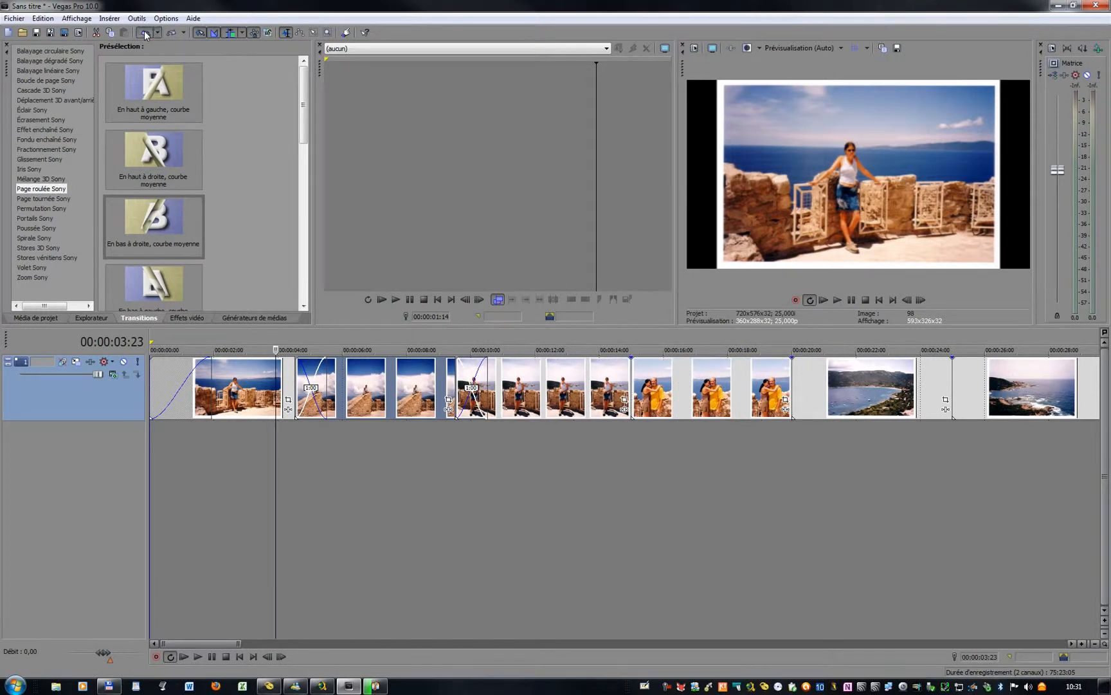
{"action": "left_click", "coordinate": [144, 30]}
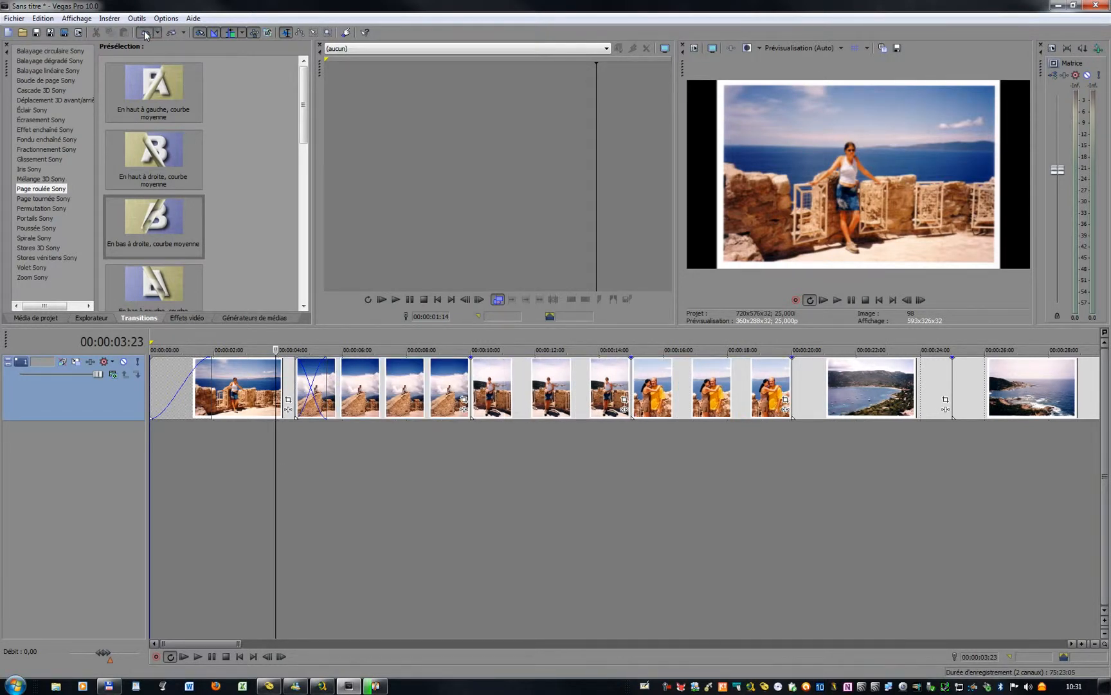
{"action": "left_click", "coordinate": [144, 30]}
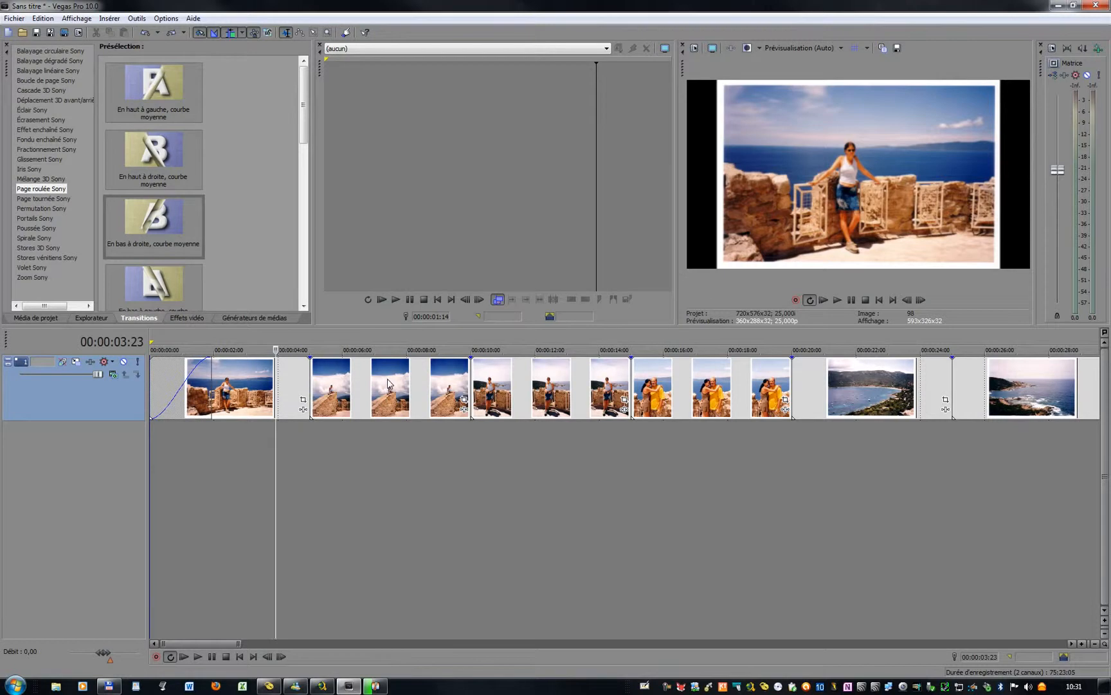
Apply the Page roulée Sony transition "En bas à droite, courbe moyenne" to every cut from the second photo to the end and play it.
{"action": "right_click", "coordinate": [389, 381]}
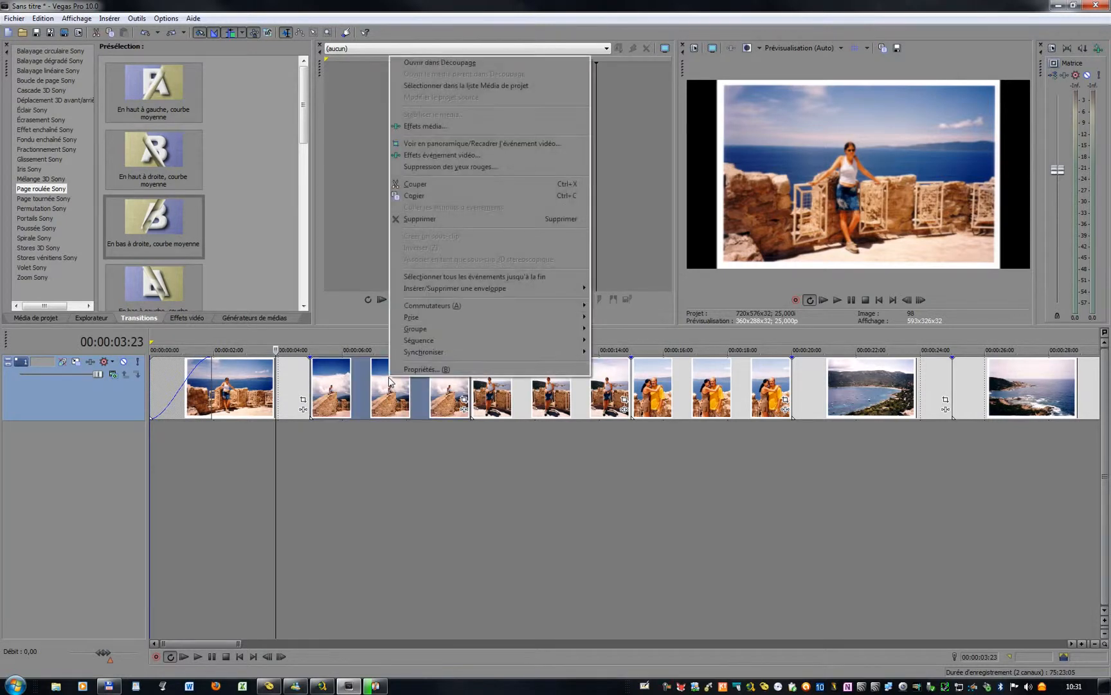
{"action": "left_click", "coordinate": [433, 277]}
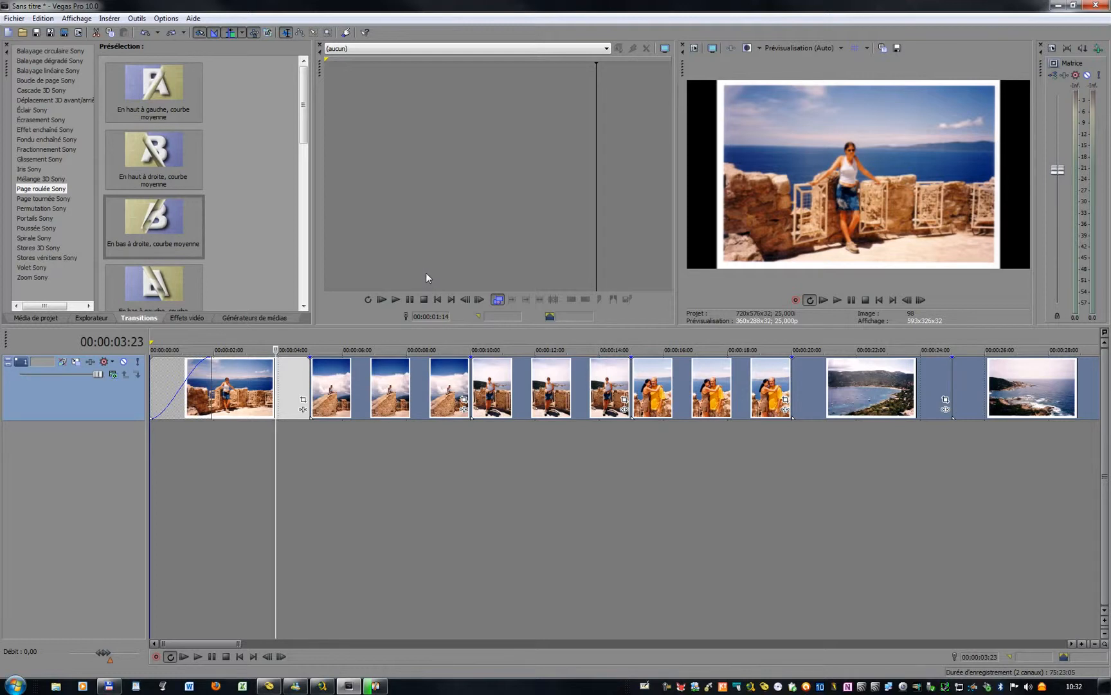
{"action": "left_click", "coordinate": [155, 222]}
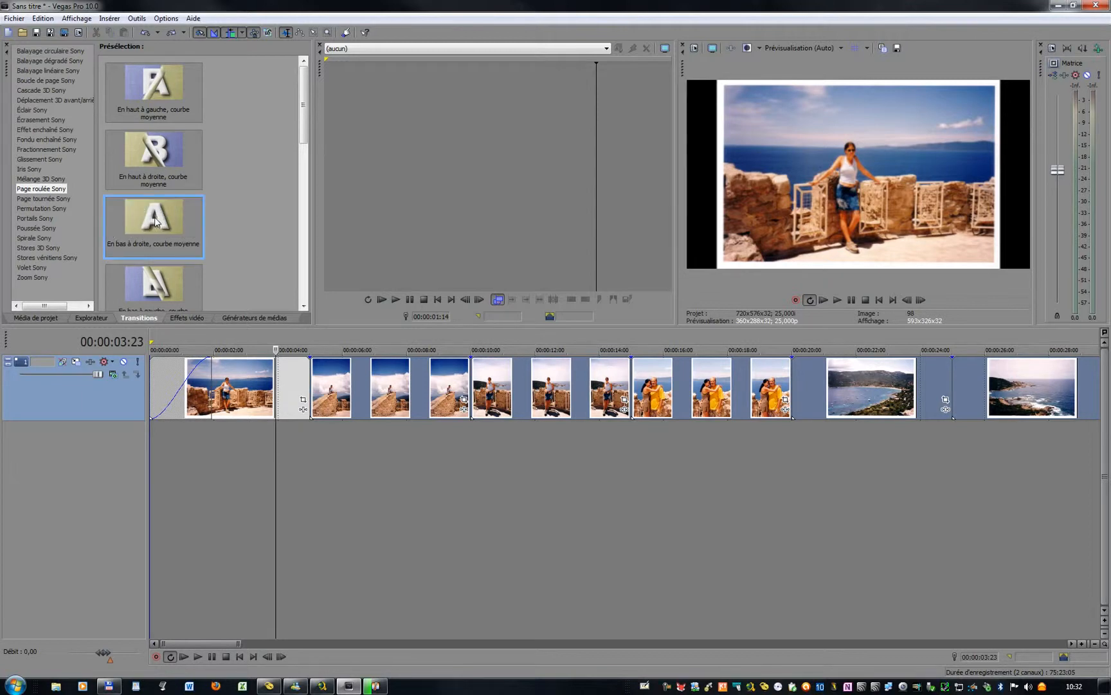
{"action": "left_click_drag", "start_coordinate": [171, 242], "coordinate": [313, 387]}
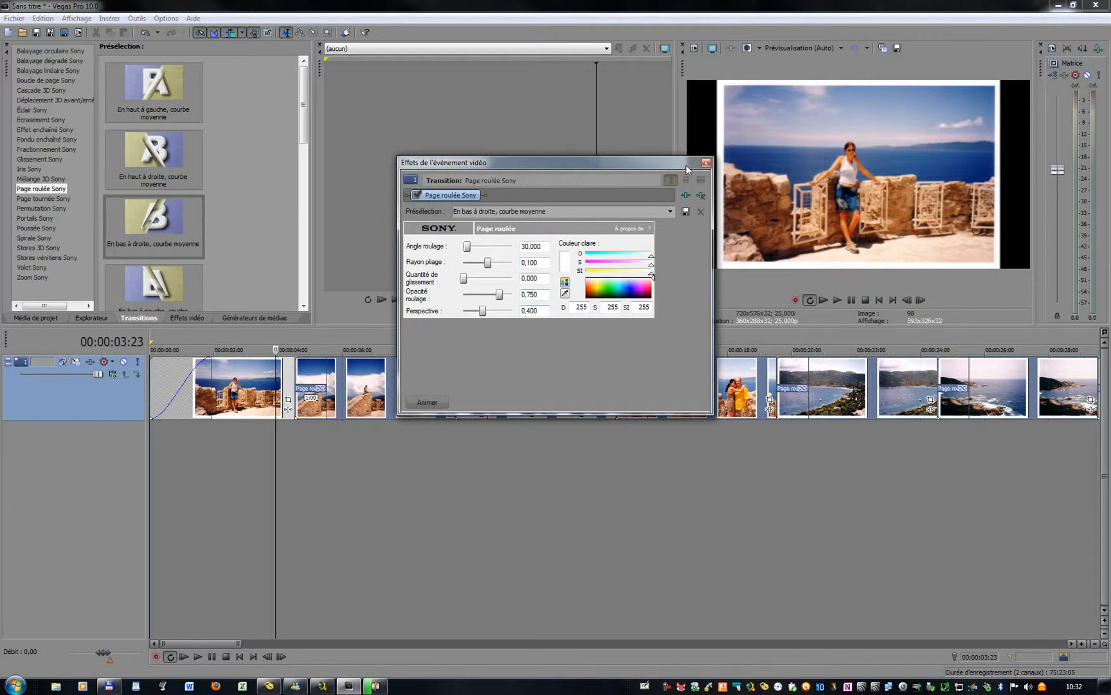
{"action": "left_click", "coordinate": [707, 163]}
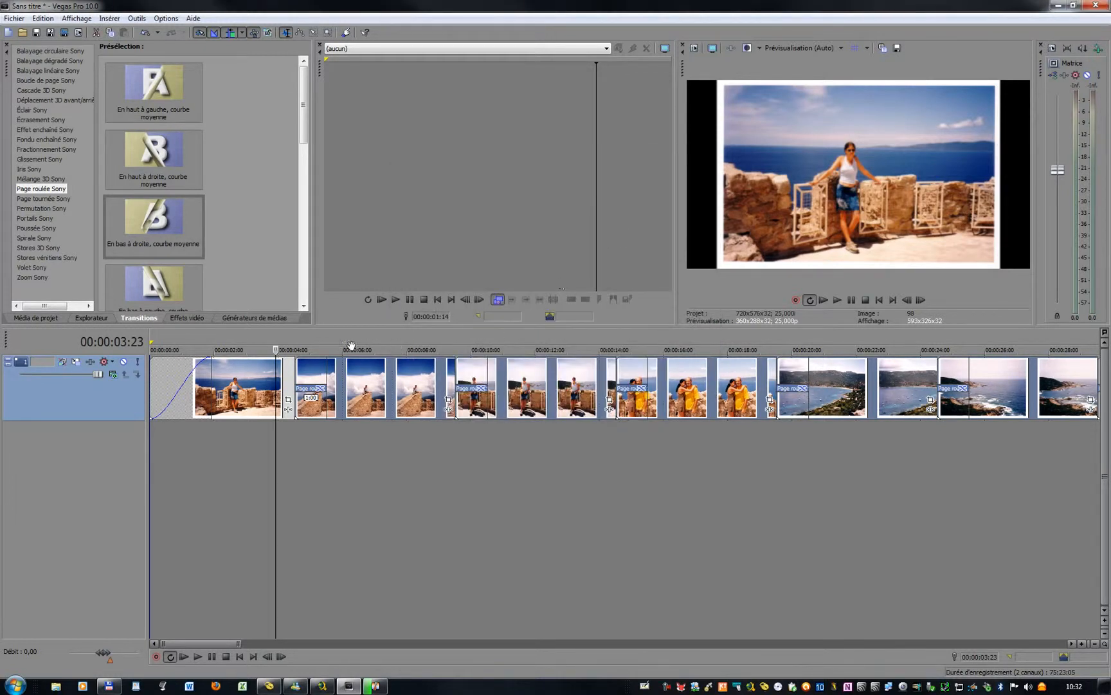
{"action": "key", "text": "space"}
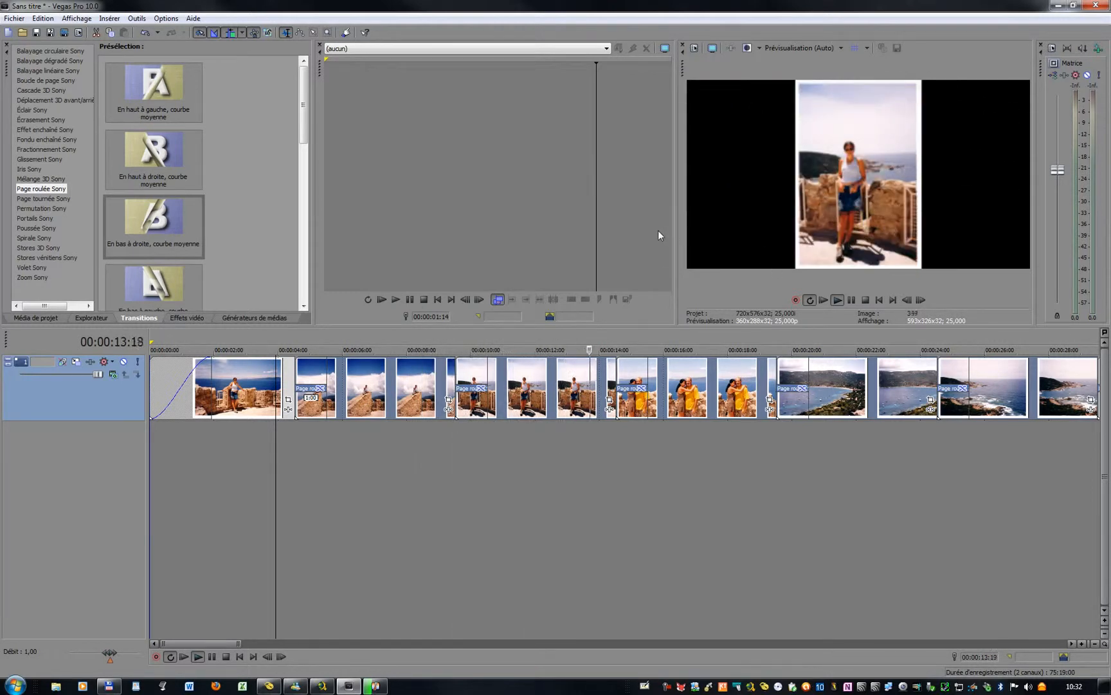
{"action": "key", "text": "Return"}
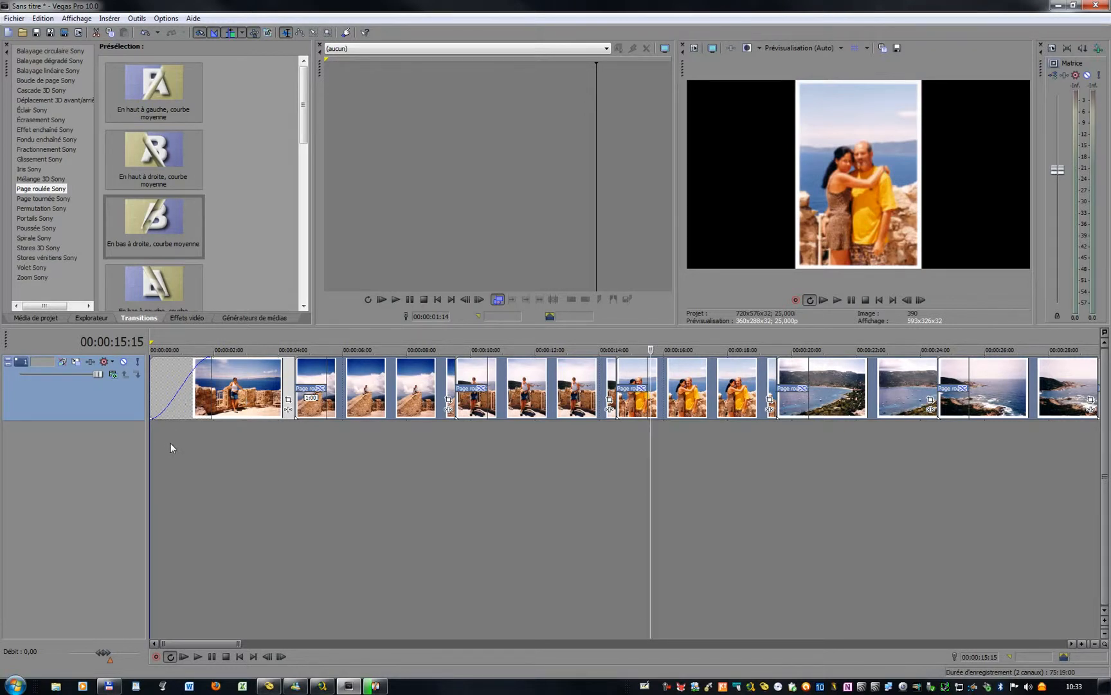
Insert a text media event, move it to the start of a new track, and place that track above the photo track.
{"action": "left_click", "coordinate": [110, 18]}
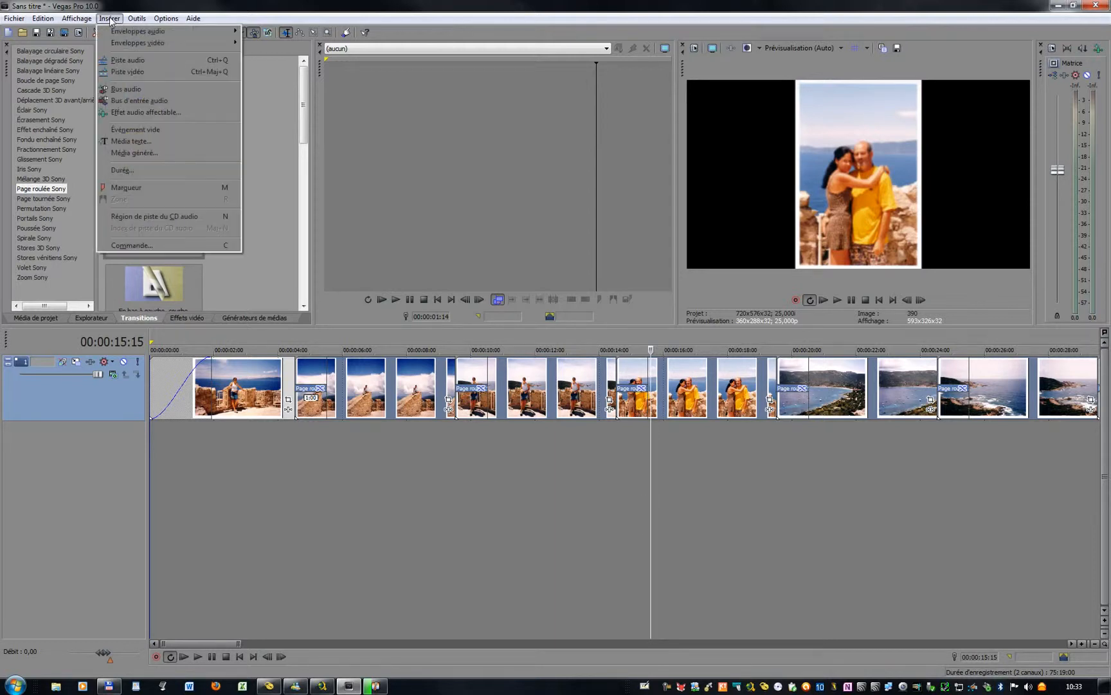
{"action": "left_click", "coordinate": [130, 142]}
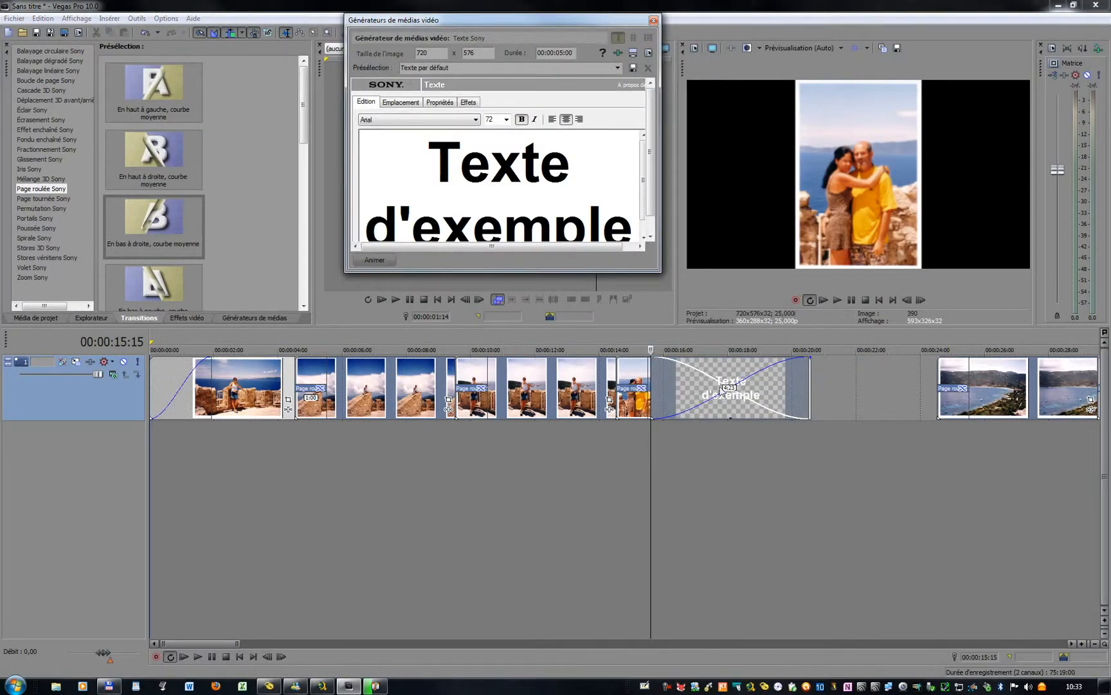
{"action": "mouse_move", "coordinate": [743, 371]}
{"action": "left_mouse_down"}
{"action": "mouse_move", "coordinate": [509, 451]}
{"action": "mouse_move", "coordinate": [223, 439]}
{"action": "left_mouse_up"}
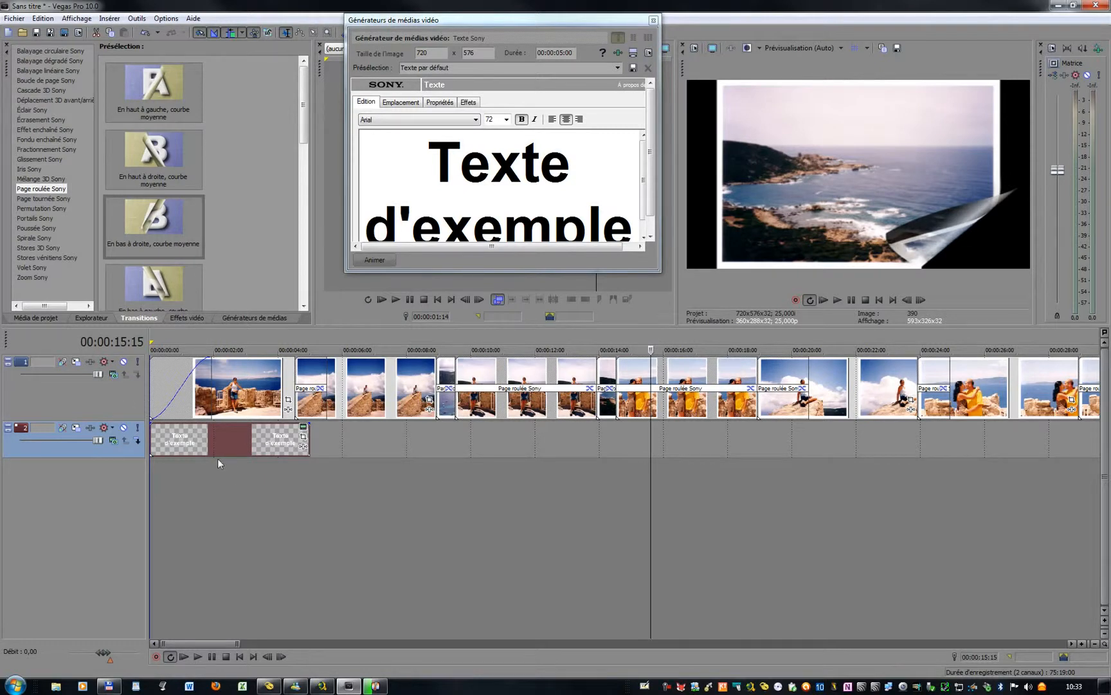
{"action": "left_click_drag", "start_coordinate": [110, 391], "coordinate": [110, 487]}
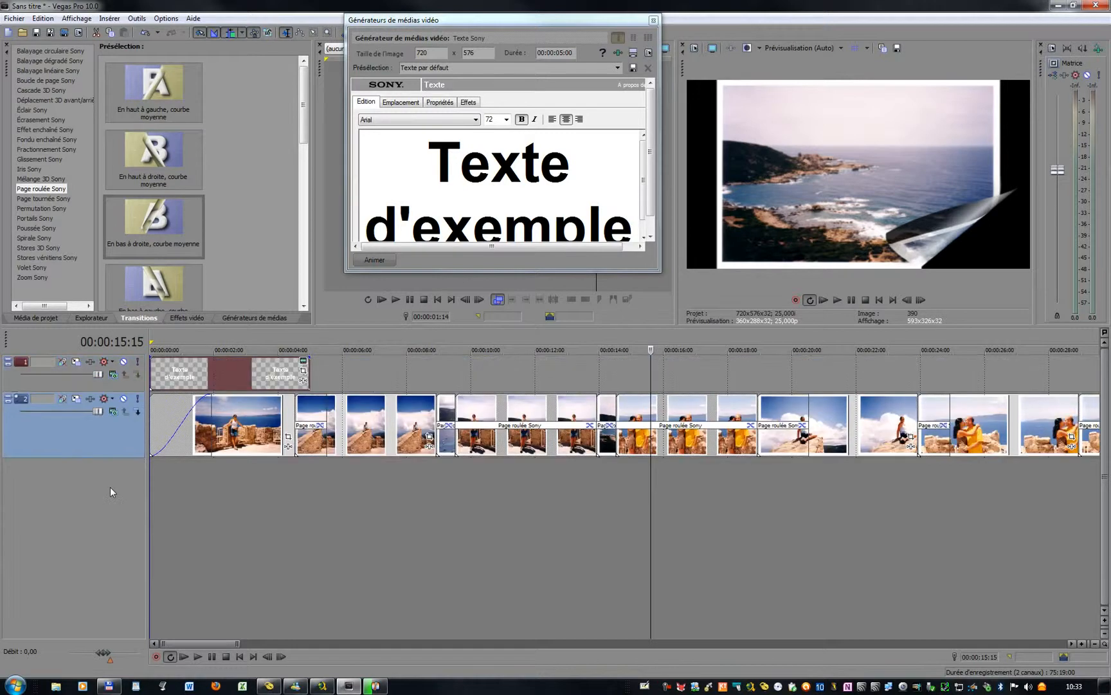
Preview the title over the first photo at about 00:00:02:07 and replace its sample text with "Bonifacio".
{"action": "left_click", "coordinate": [223, 370]}
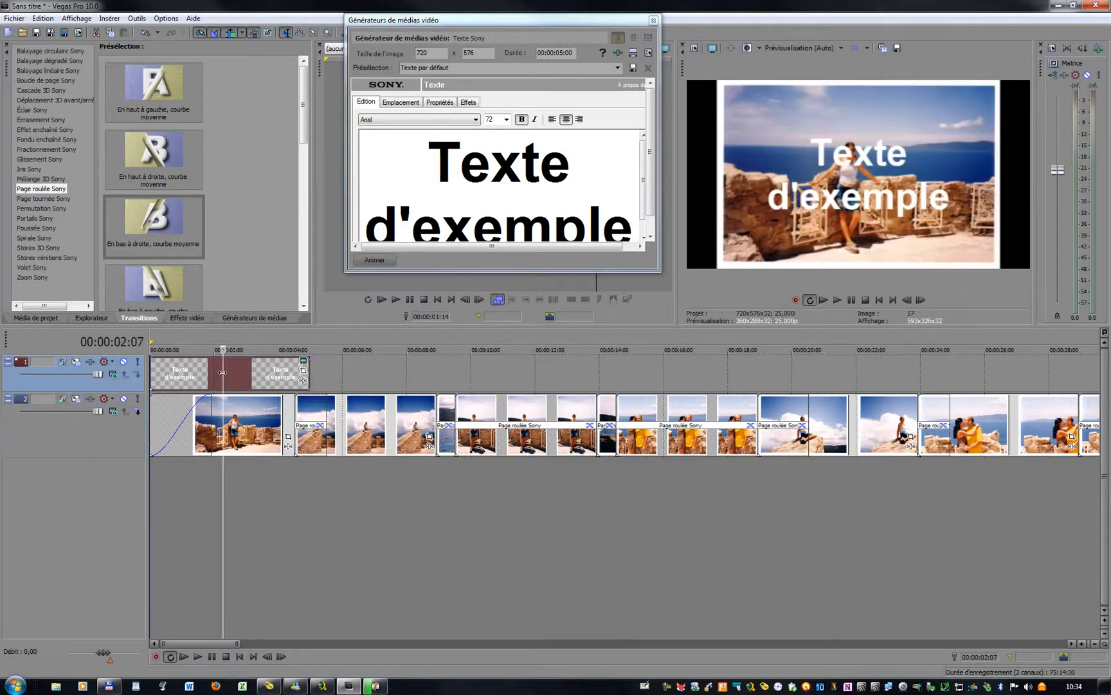
{"action": "mouse_move", "coordinate": [231, 372]}
{"action": "left_mouse_down"}
{"action": "mouse_move", "coordinate": [583, 370]}
{"action": "mouse_move", "coordinate": [225, 372]}
{"action": "left_mouse_up"}
{"action": "left_click", "coordinate": [443, 159]}
{"action": "left_click_drag", "start_coordinate": [437, 159], "coordinate": [640, 220]}
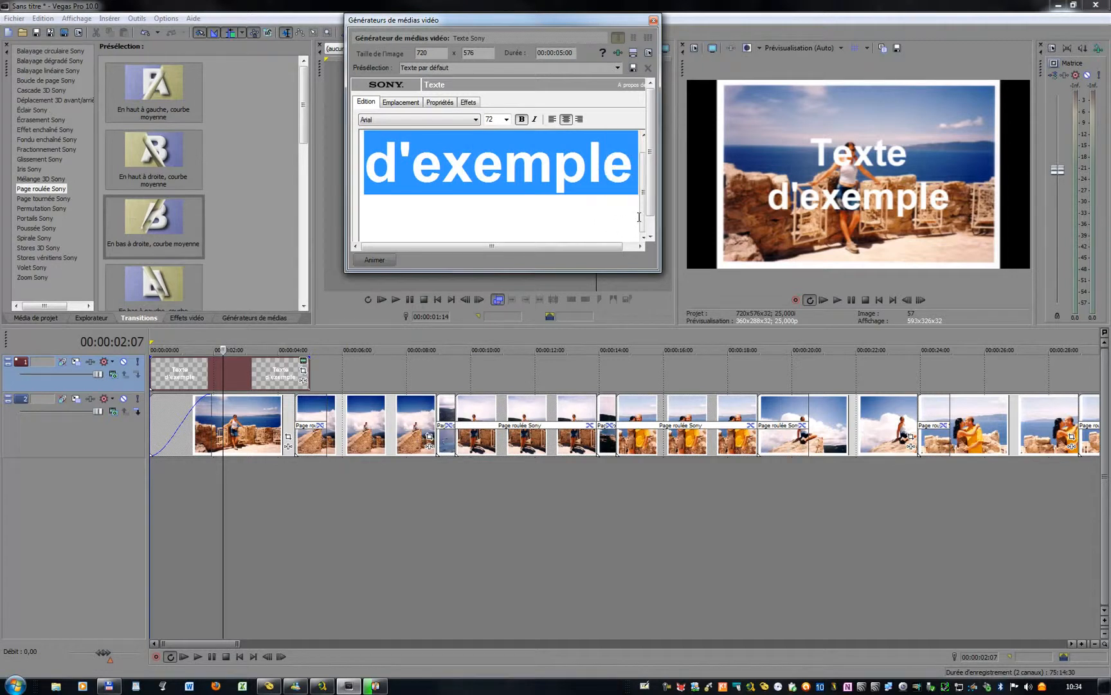
{"action": "type", "text": "B"}
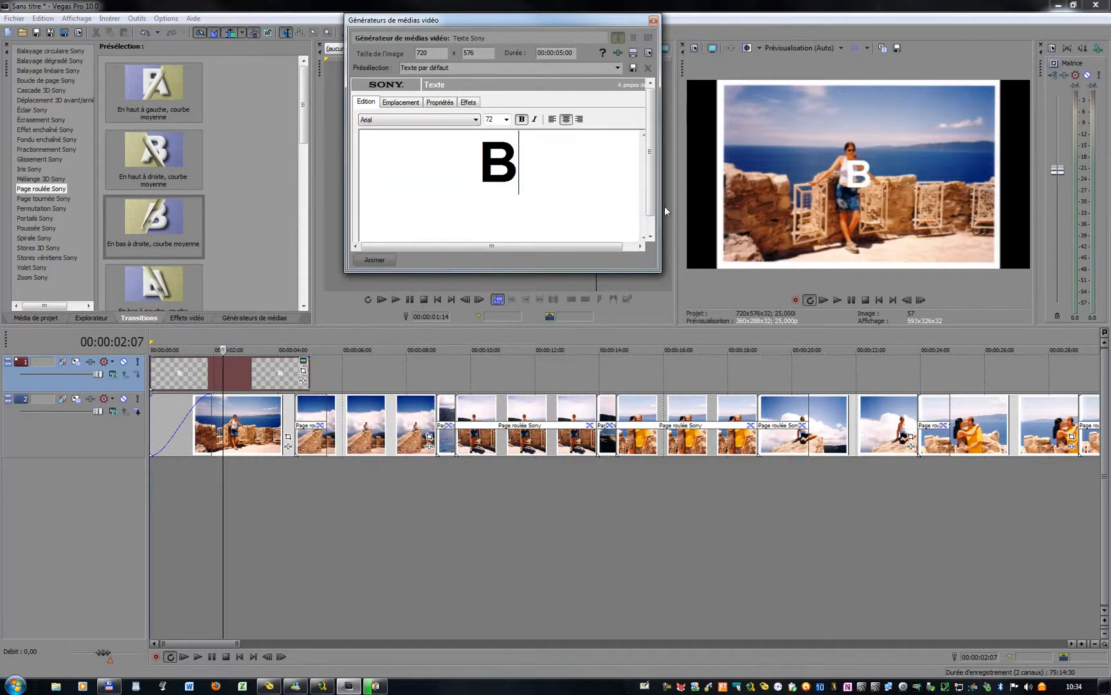
{"action": "type", "text": "onif"}
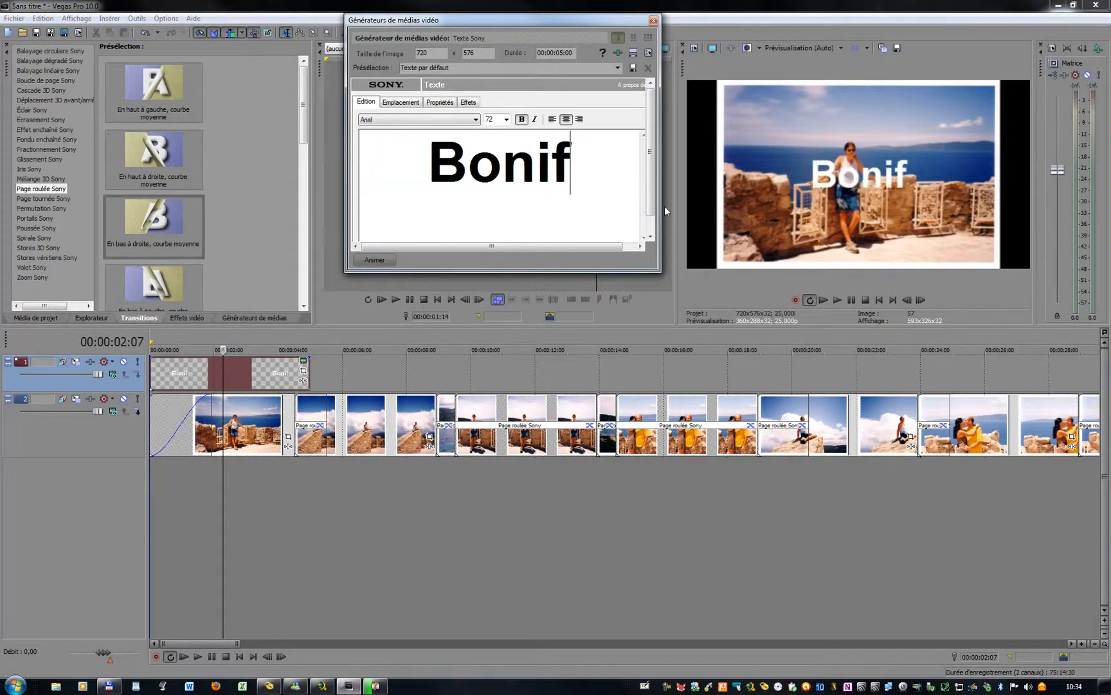
{"action": "type", "text": "acio"}
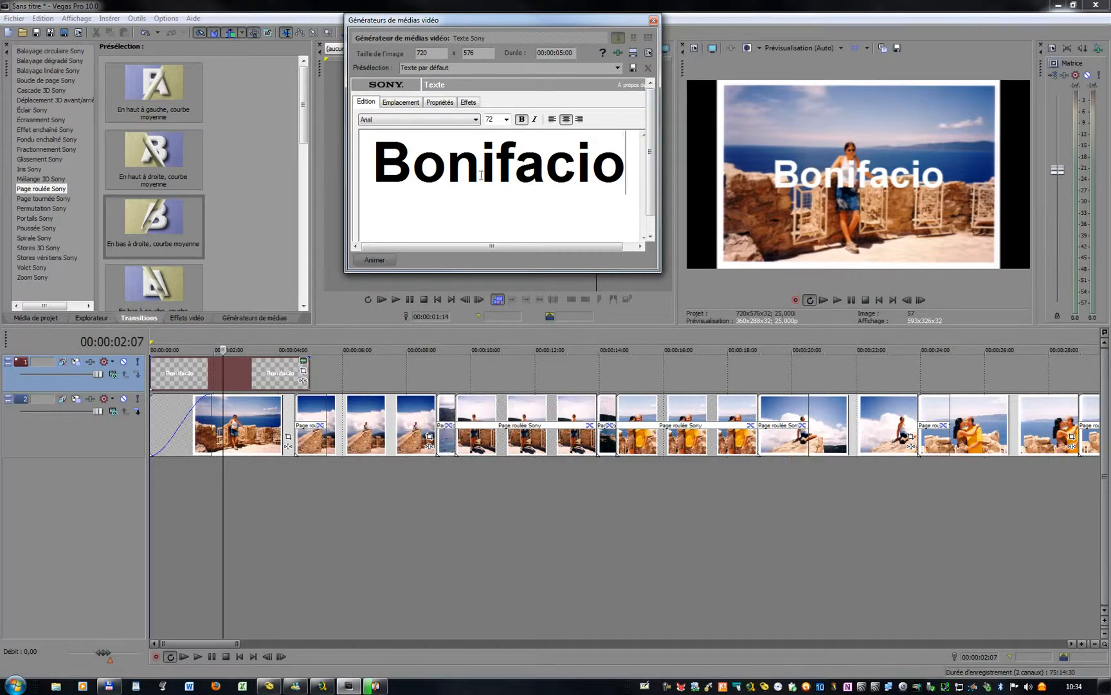
Set the title's safe zone to 5 % and move the text down to the lower centre of the frame, Y about 0.62.
{"action": "left_click", "coordinate": [412, 105]}
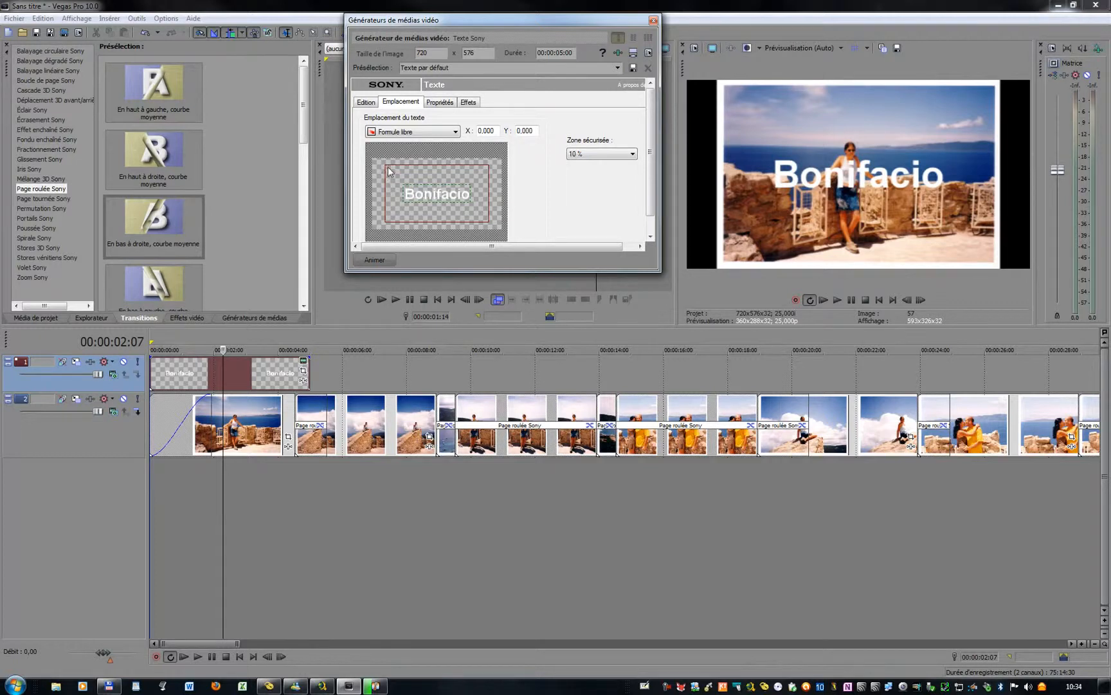
{"action": "left_click", "coordinate": [611, 153]}
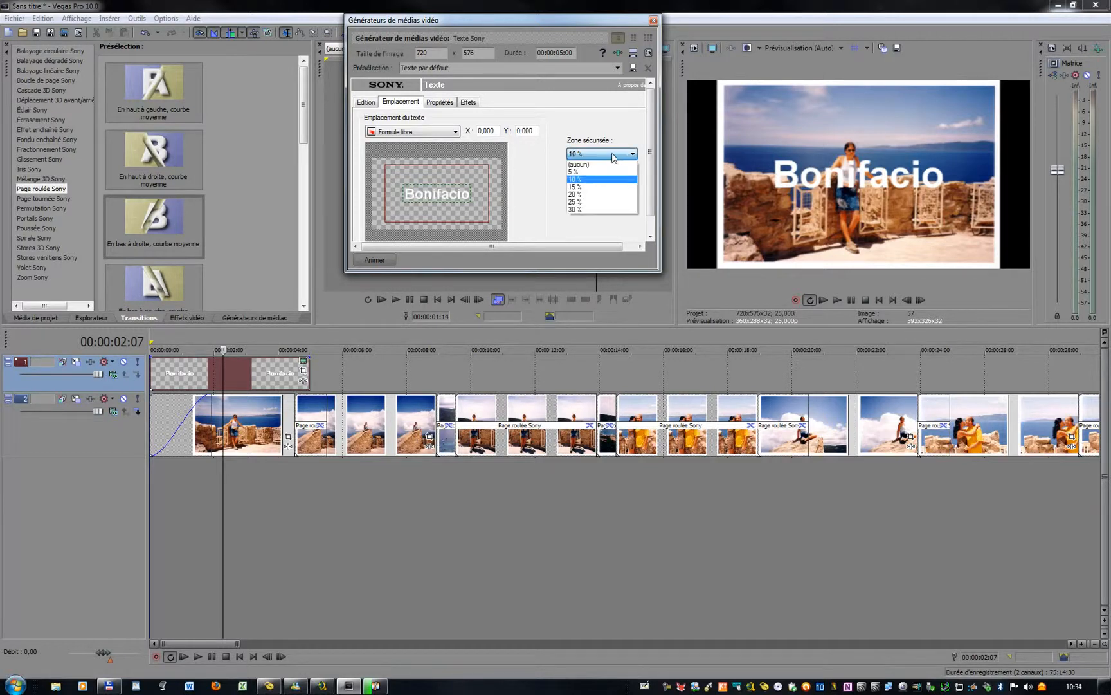
{"action": "left_click", "coordinate": [587, 172]}
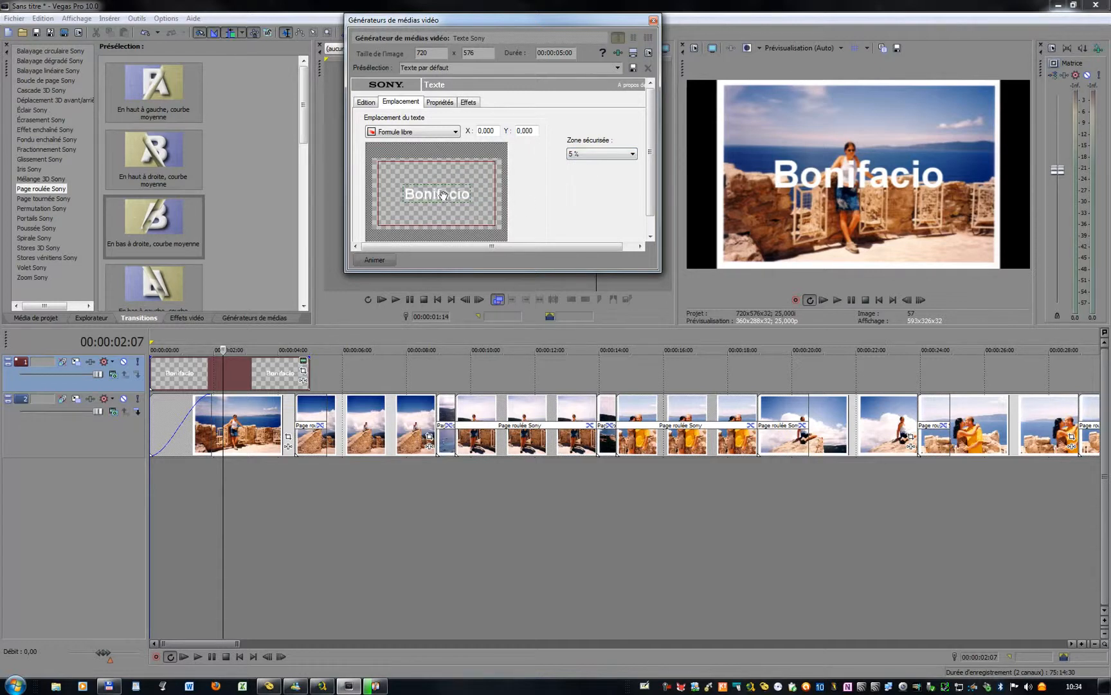
{"action": "left_click_drag", "start_coordinate": [443, 196], "coordinate": [442, 220]}
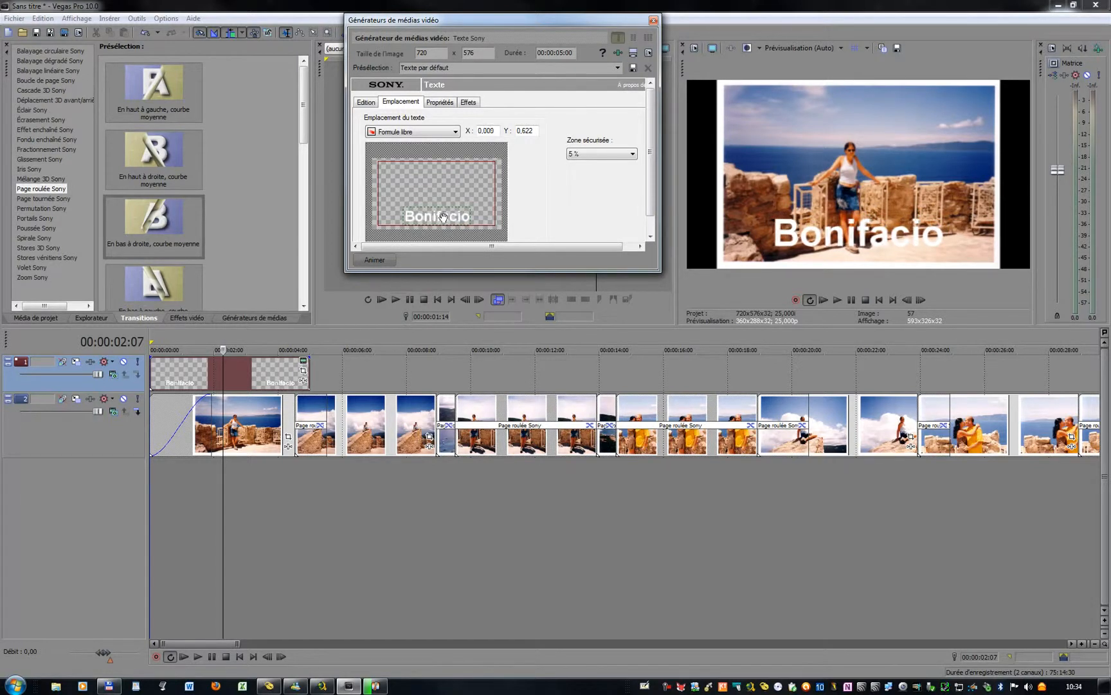
Change the font of the "Bonifacio" title to Brush Script MT.
{"action": "left_click", "coordinate": [366, 103]}
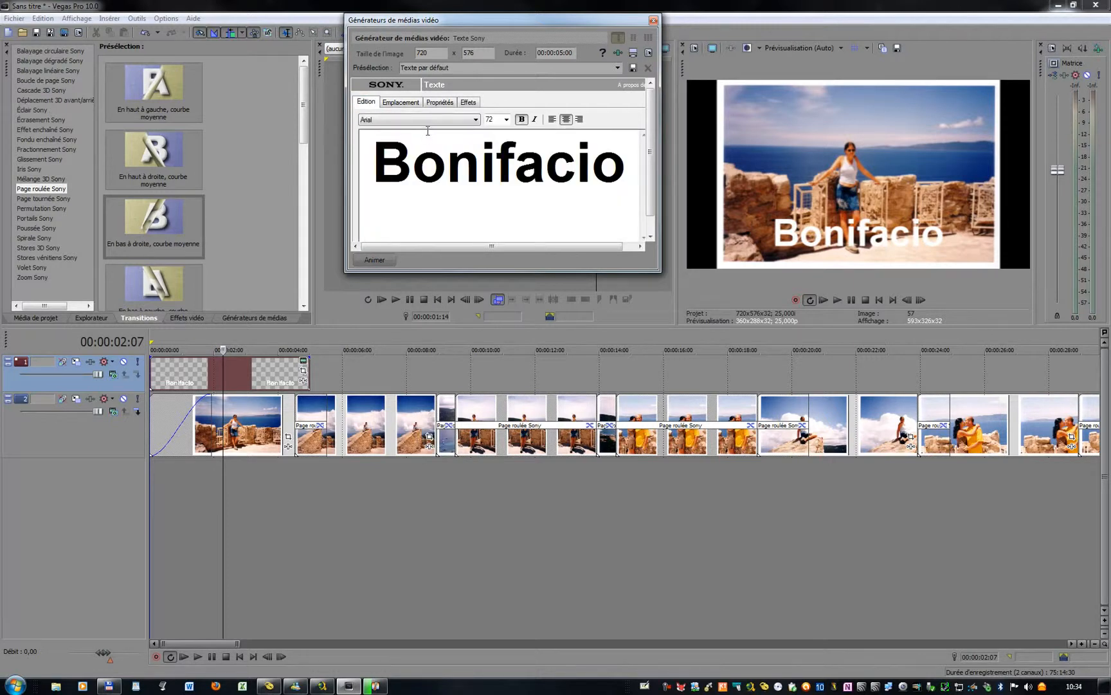
{"action": "left_click", "coordinate": [448, 120]}
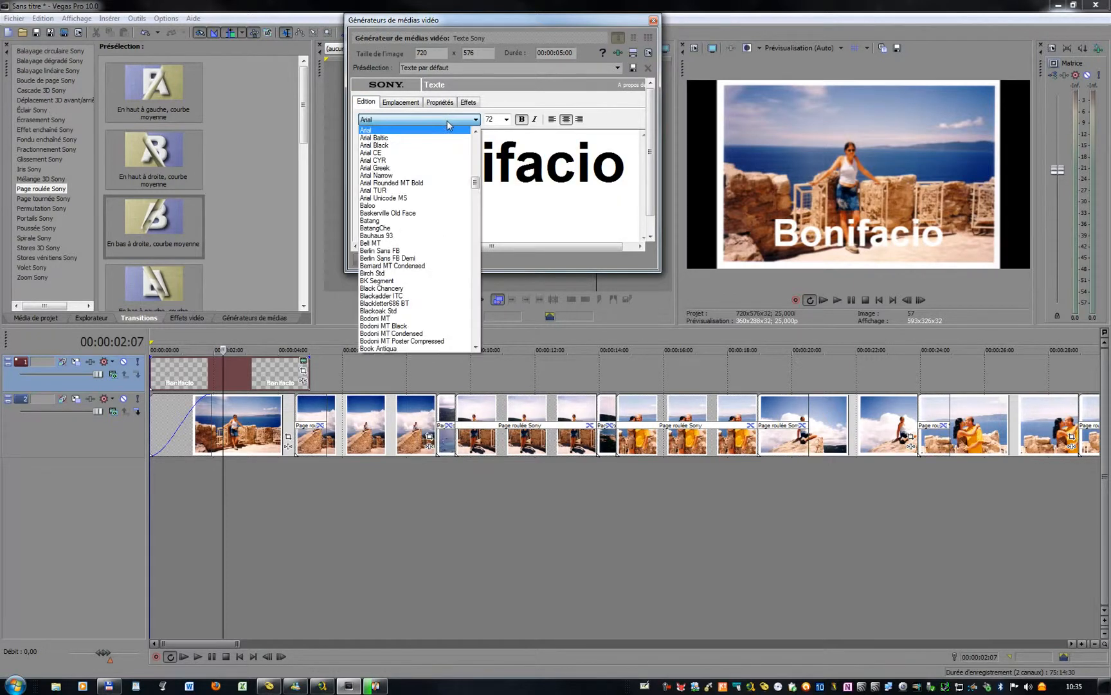
{"action": "scroll", "coordinate": [391, 298], "scroll_direction": "down", "scroll_amount": 2}
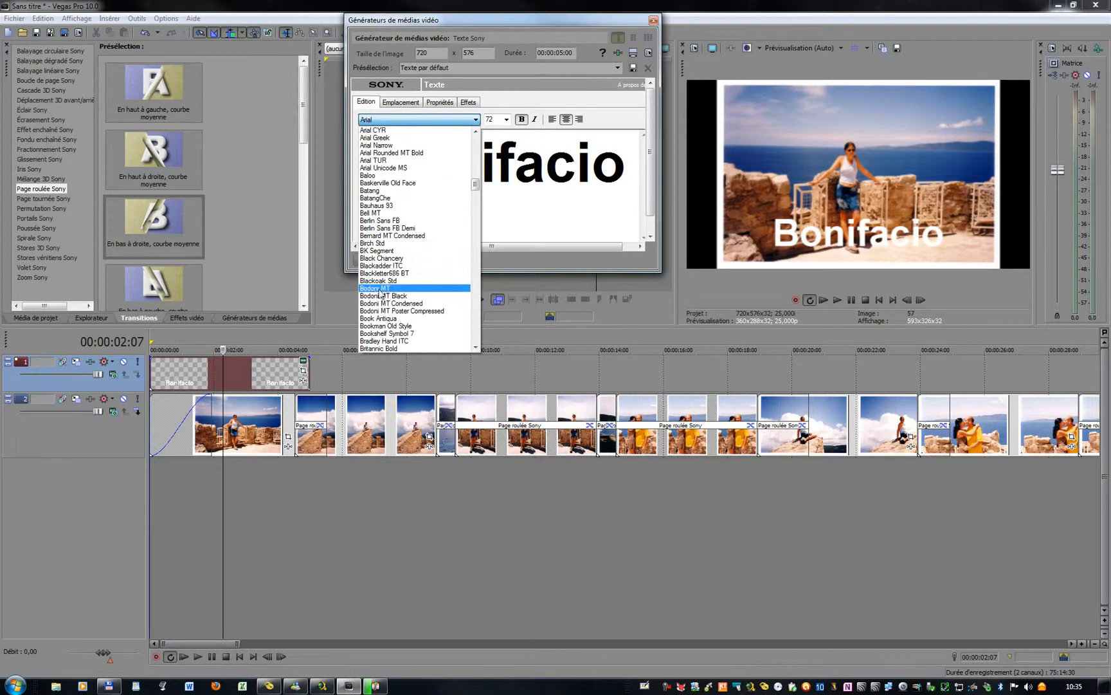
{"action": "scroll", "coordinate": [396, 299], "scroll_direction": "down", "scroll_amount": 4}
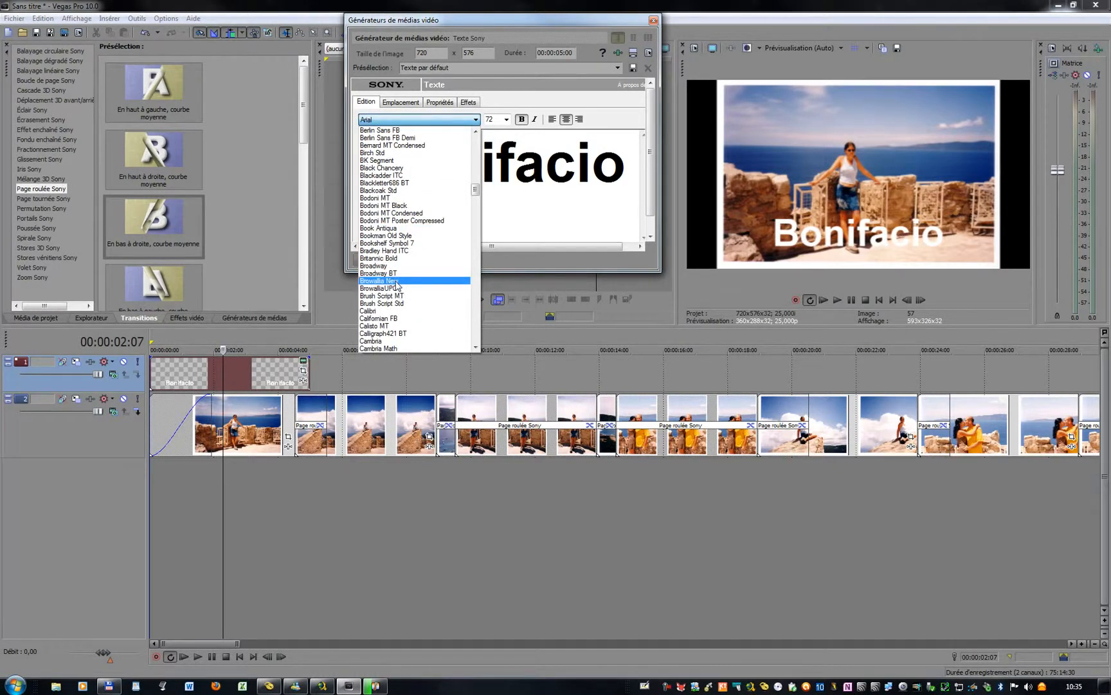
{"action": "scroll", "coordinate": [396, 285], "scroll_direction": "down", "scroll_amount": 3}
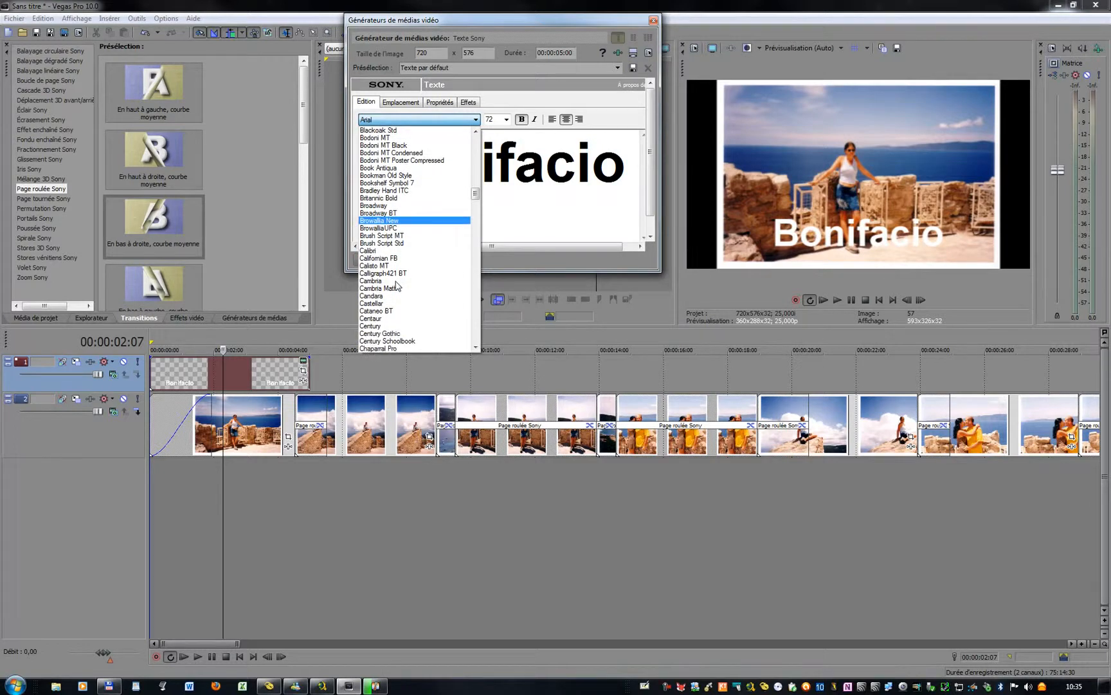
{"action": "left_click", "coordinate": [398, 237]}
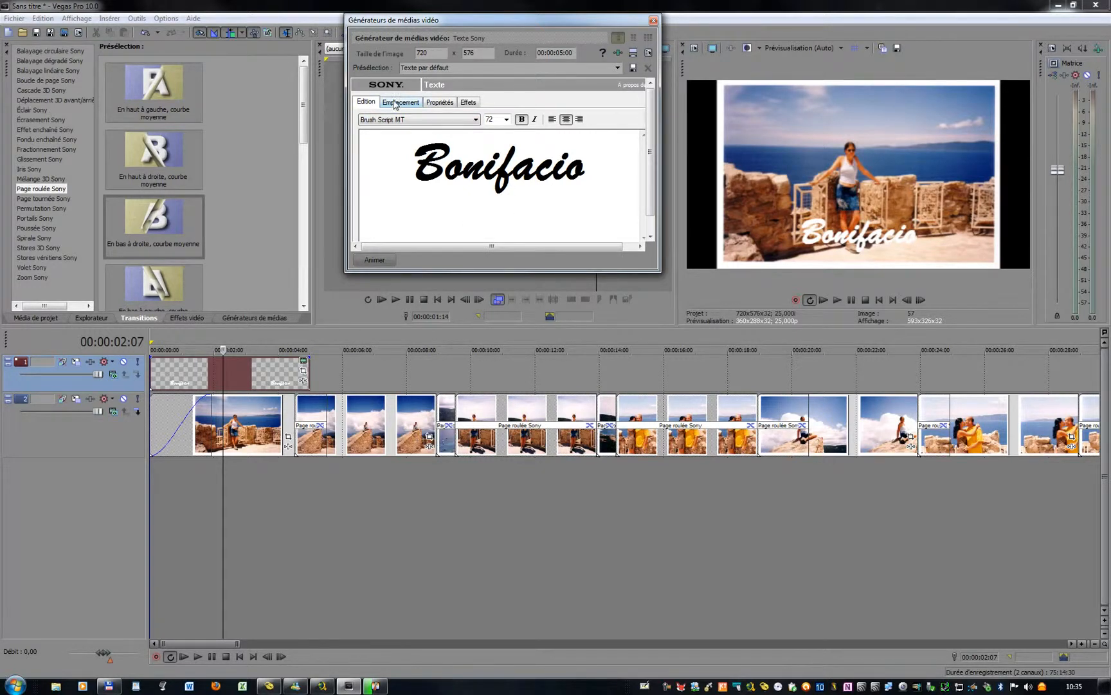
Colour the "Bonifacio" title magenta (255, 0, 244) and enable its shadow.
{"action": "left_click", "coordinate": [441, 102]}
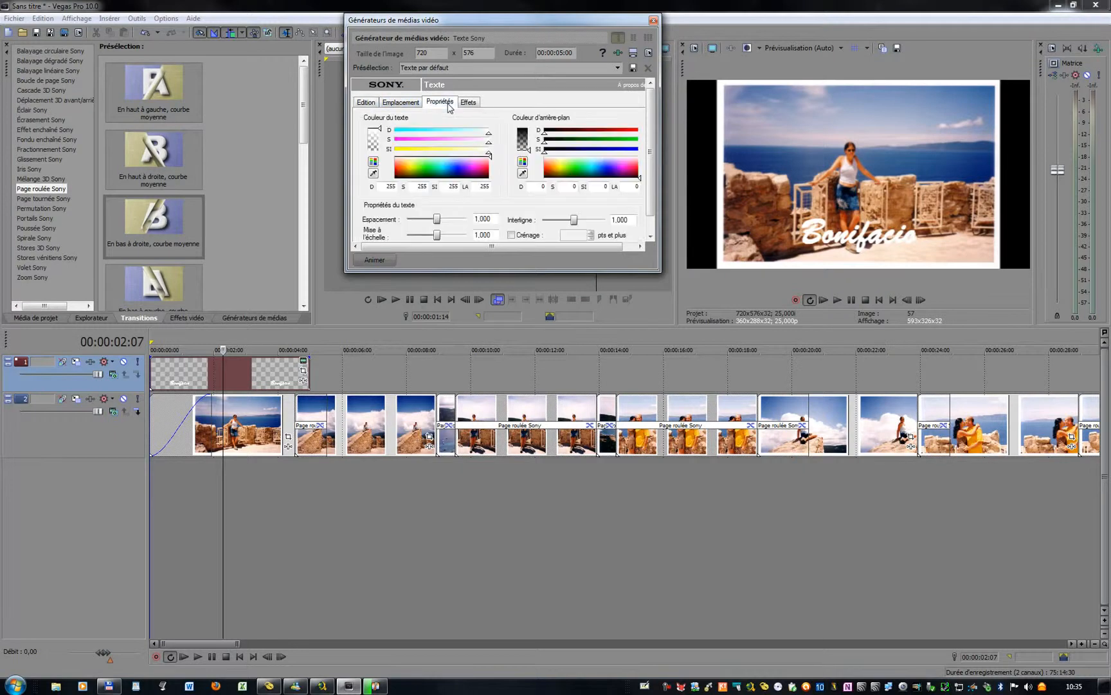
{"action": "left_click", "coordinate": [476, 166]}
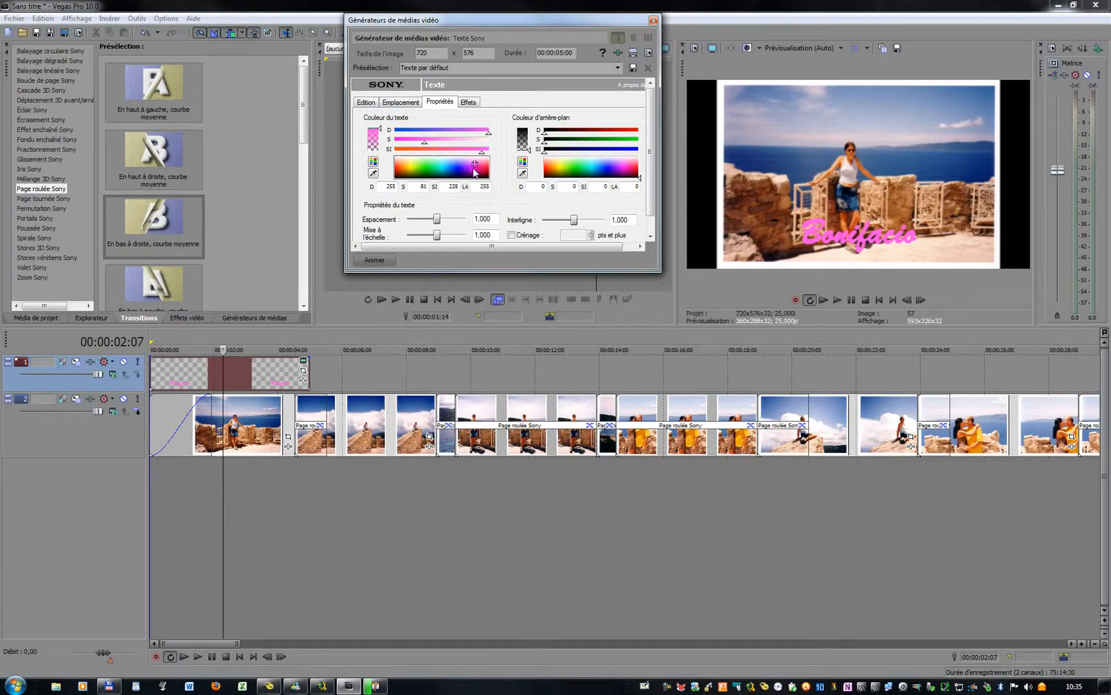
{"action": "left_click_drag", "start_coordinate": [476, 165], "coordinate": [475, 168]}
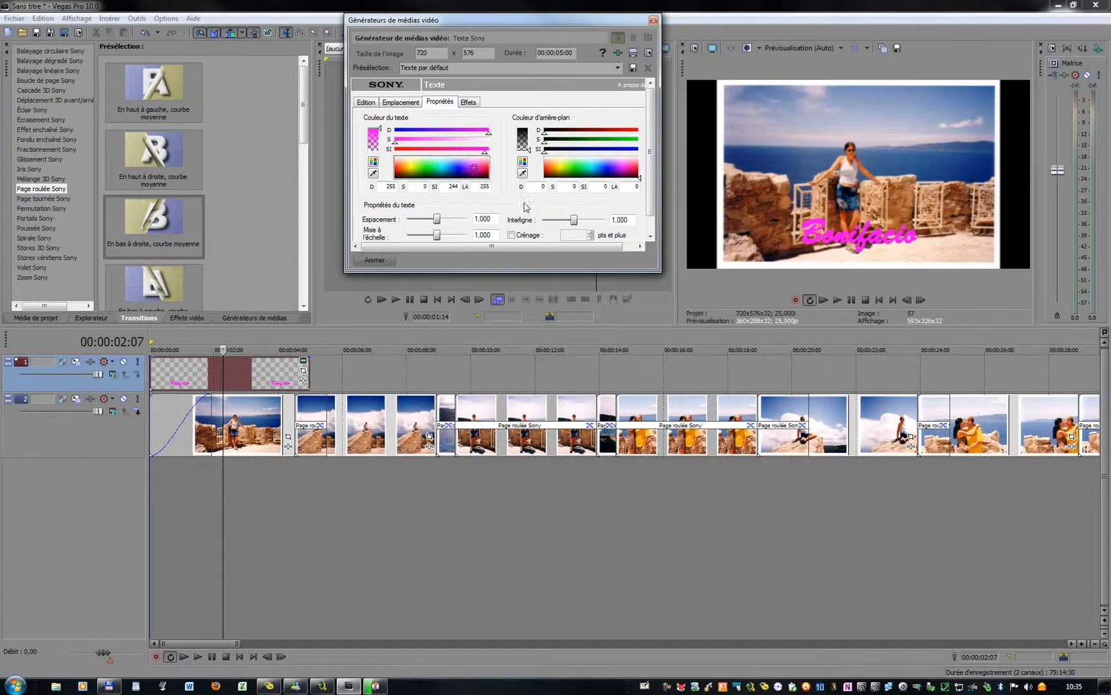
{"action": "left_click", "coordinate": [469, 102]}
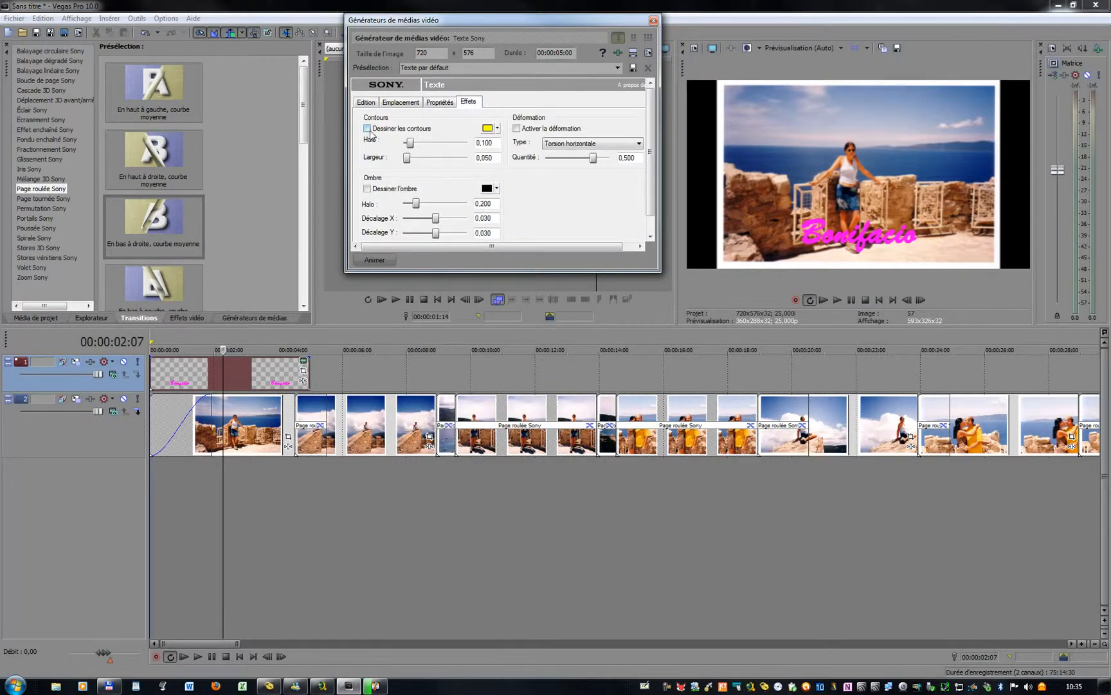
{"action": "left_click", "coordinate": [367, 189]}
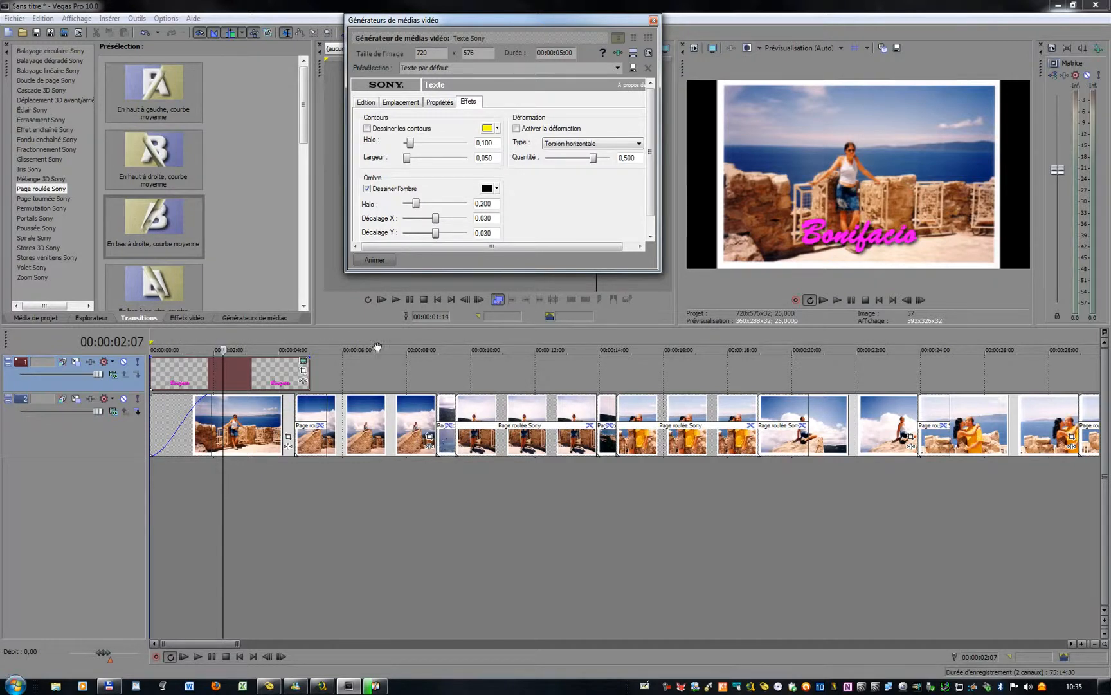
Loop playback over about the first seven seconds of the timeline and shift the "Bonifacio" title to start at about two seconds.
{"action": "left_click_drag", "start_coordinate": [410, 340], "coordinate": [150, 340]}
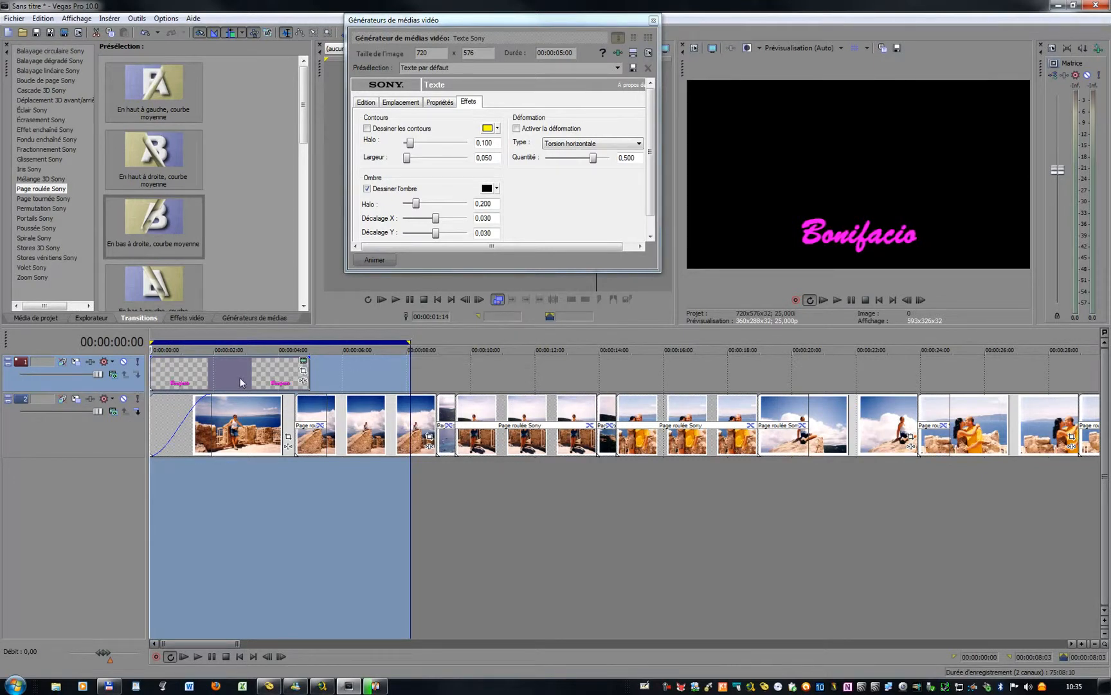
{"action": "key", "text": "space"}
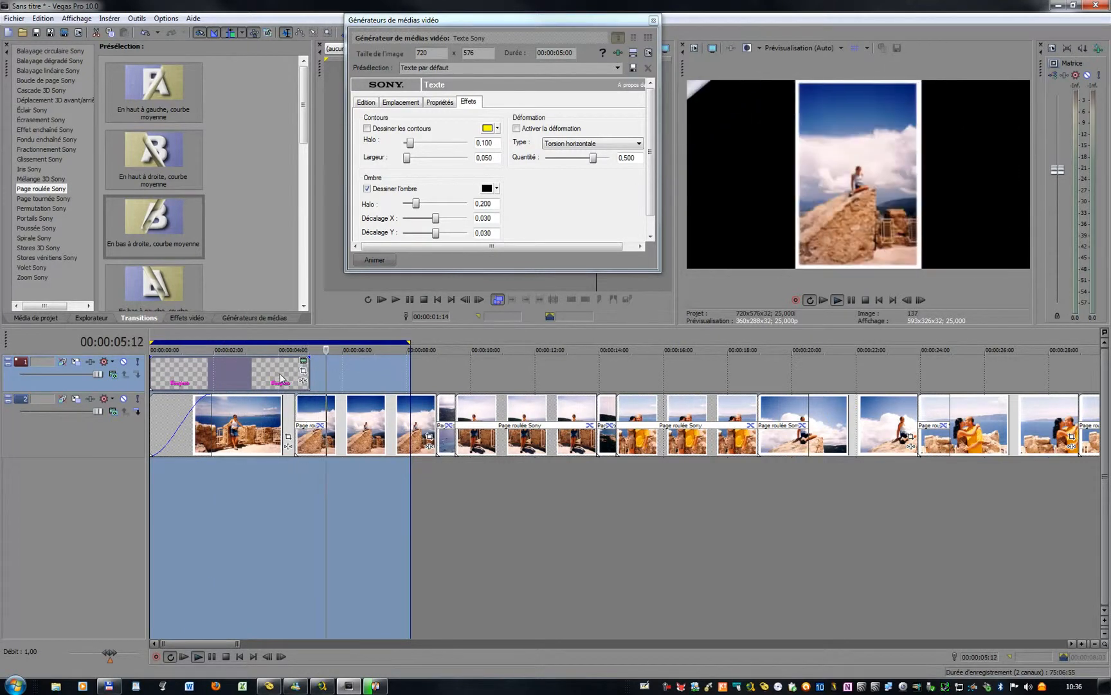
{"action": "left_click_drag", "start_coordinate": [229, 375], "coordinate": [292, 375]}
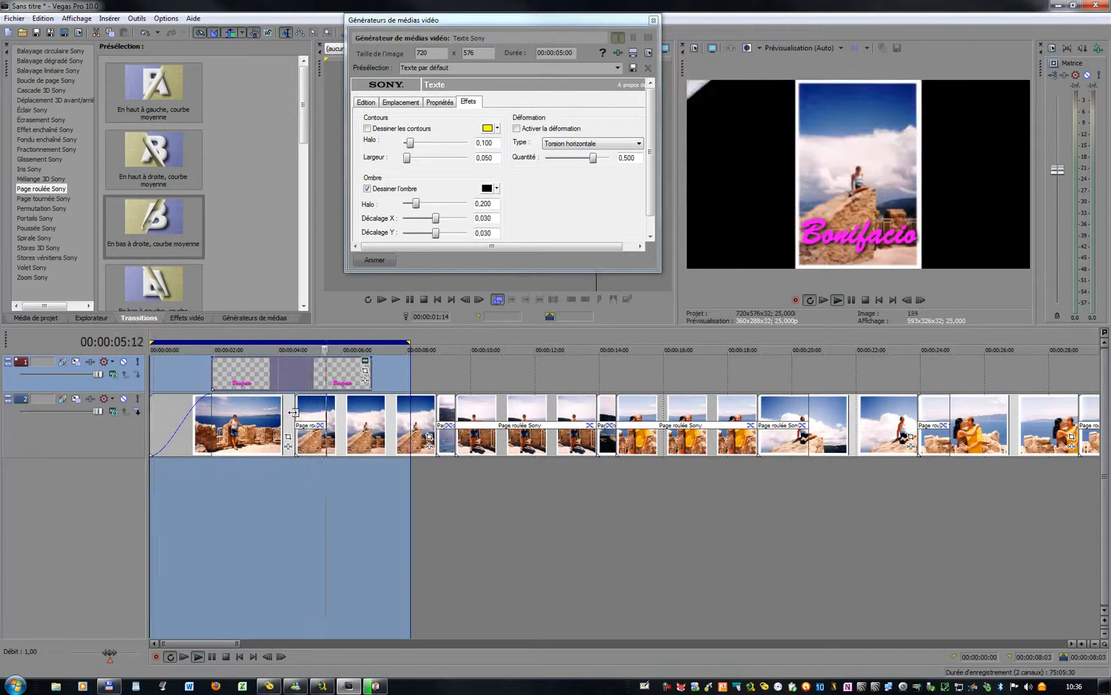
{"action": "left_click_drag", "start_coordinate": [409, 341], "coordinate": [382, 342]}
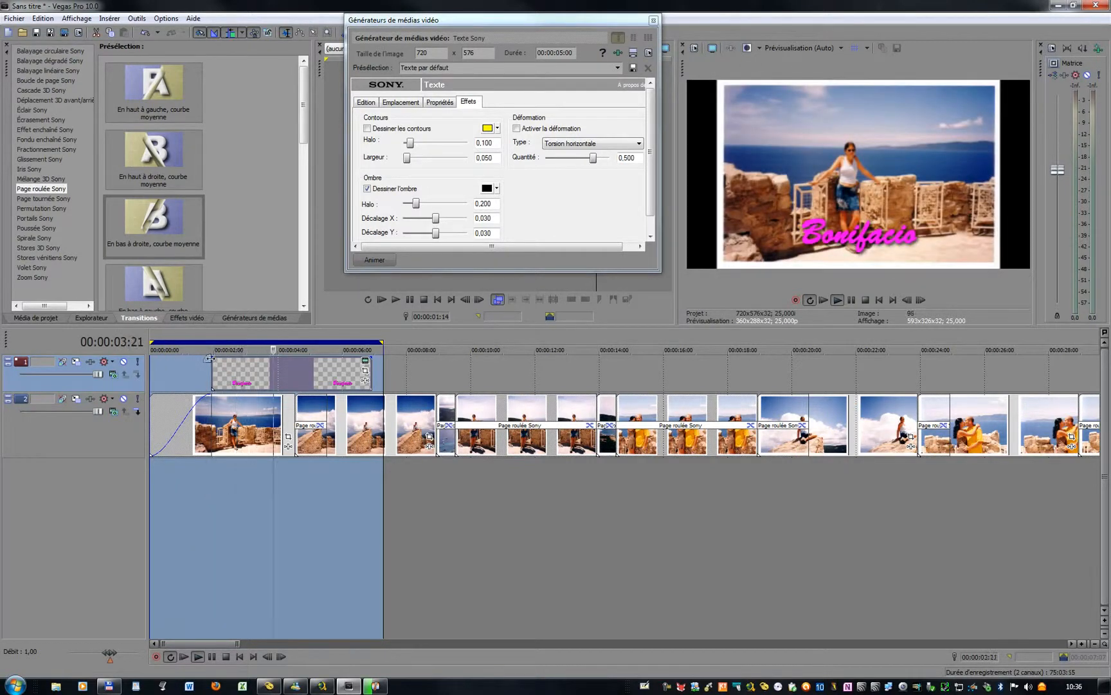
Give the "Bonifacio" title a fade-in and a fade-out of about one second each.
{"action": "left_click_drag", "start_coordinate": [209, 358], "coordinate": [243, 355]}
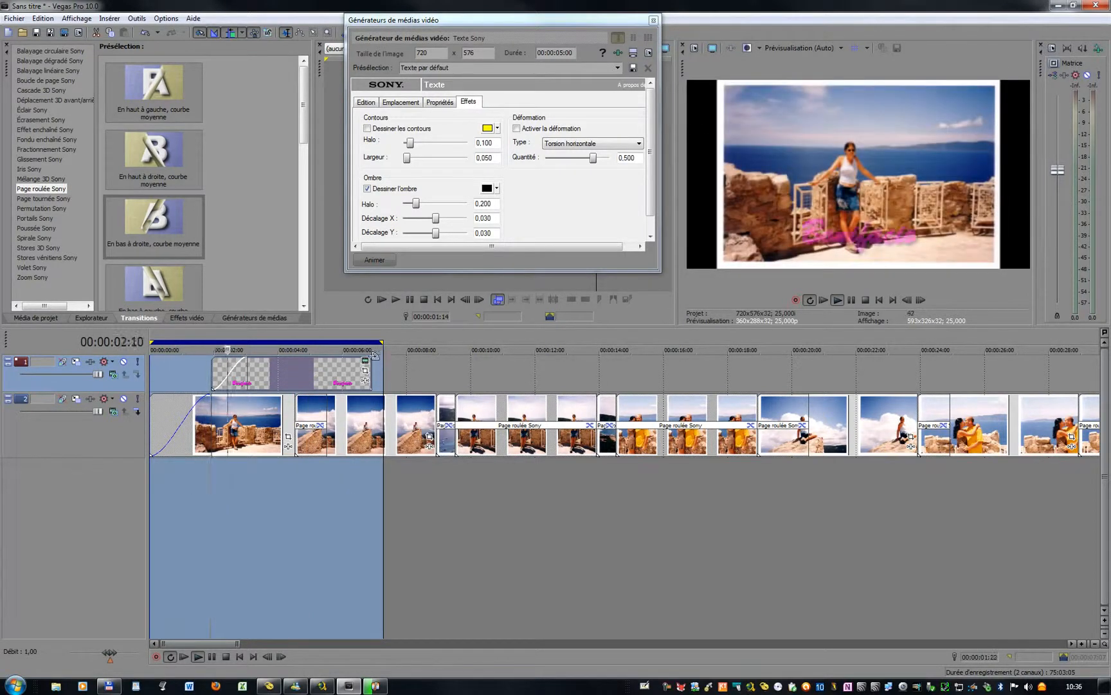
{"action": "left_click_drag", "start_coordinate": [374, 355], "coordinate": [333, 358]}
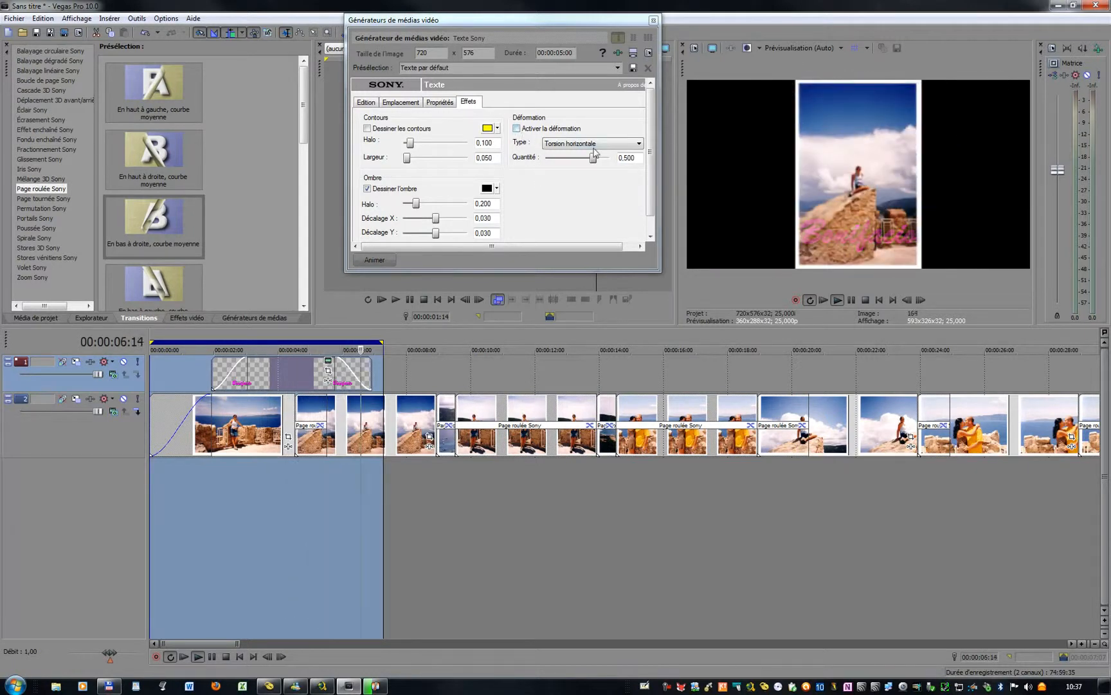
Dock the title settings, try the Torsion horizontale, Jaillissement en bas and Jaillissement à gauche deformations on the title, and switch deformation off again.
{"action": "left_click_drag", "start_coordinate": [543, 27], "coordinate": [546, 112]}
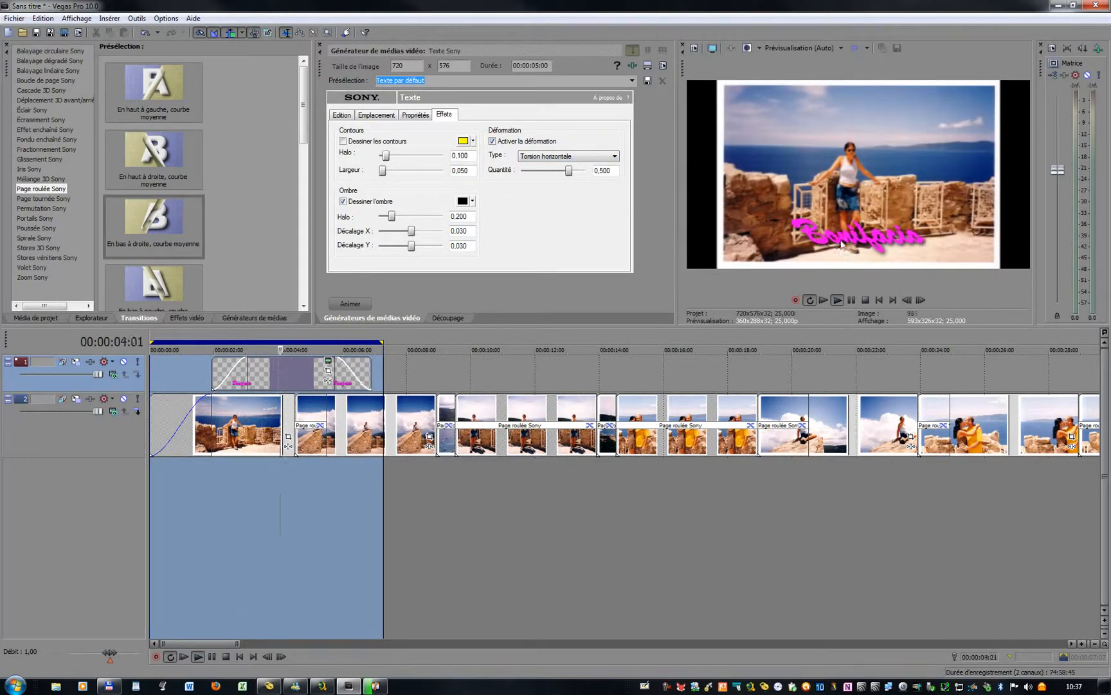
{"action": "left_click", "coordinate": [569, 156]}
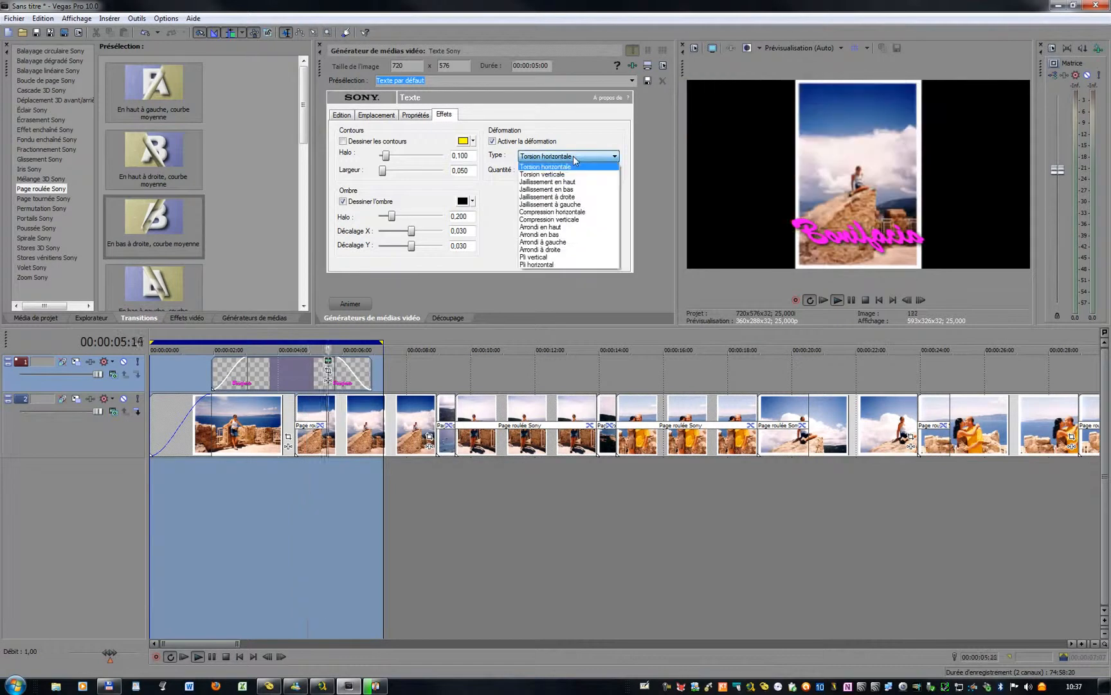
{"action": "left_click", "coordinate": [551, 190]}
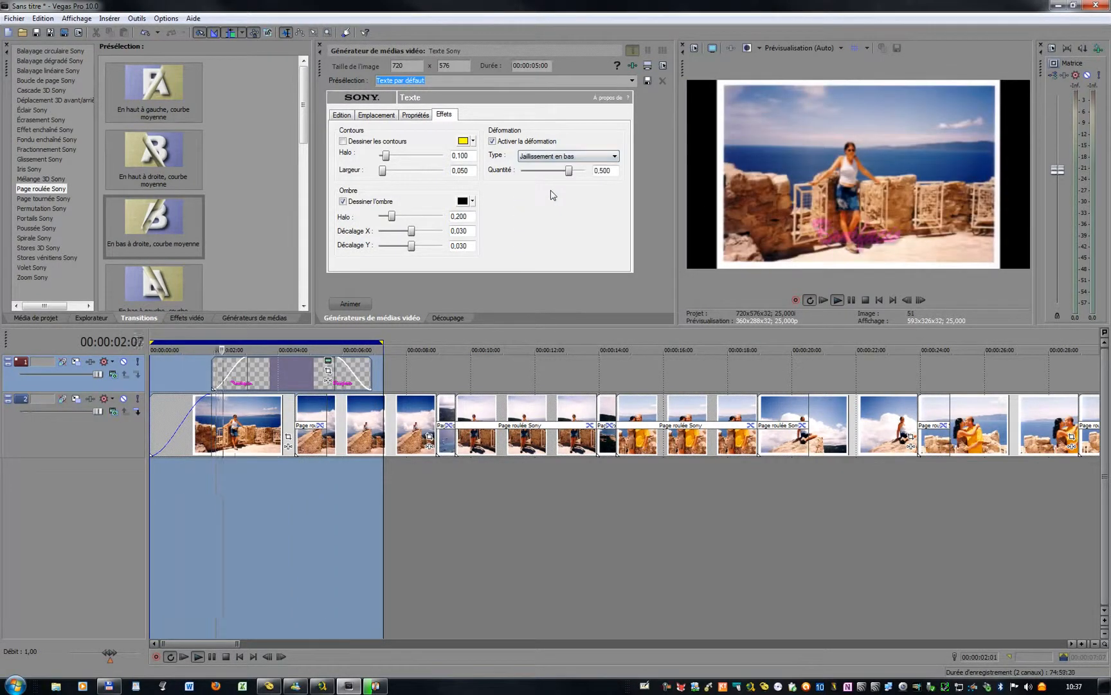
{"action": "left_click", "coordinate": [563, 162]}
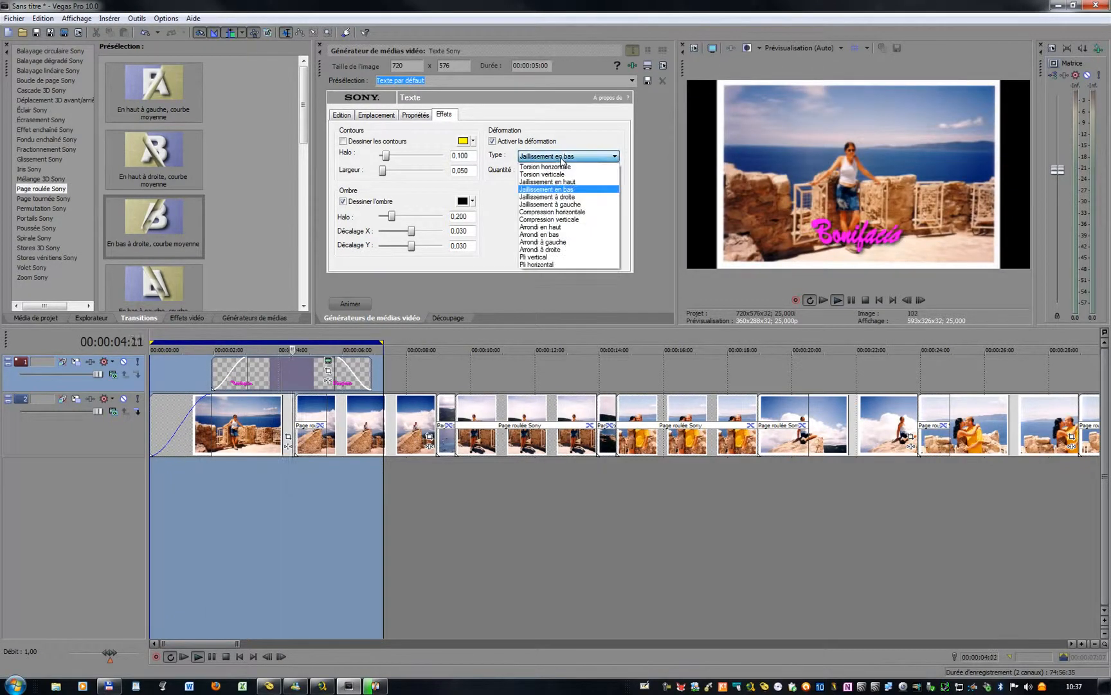
{"action": "left_click", "coordinate": [546, 205]}
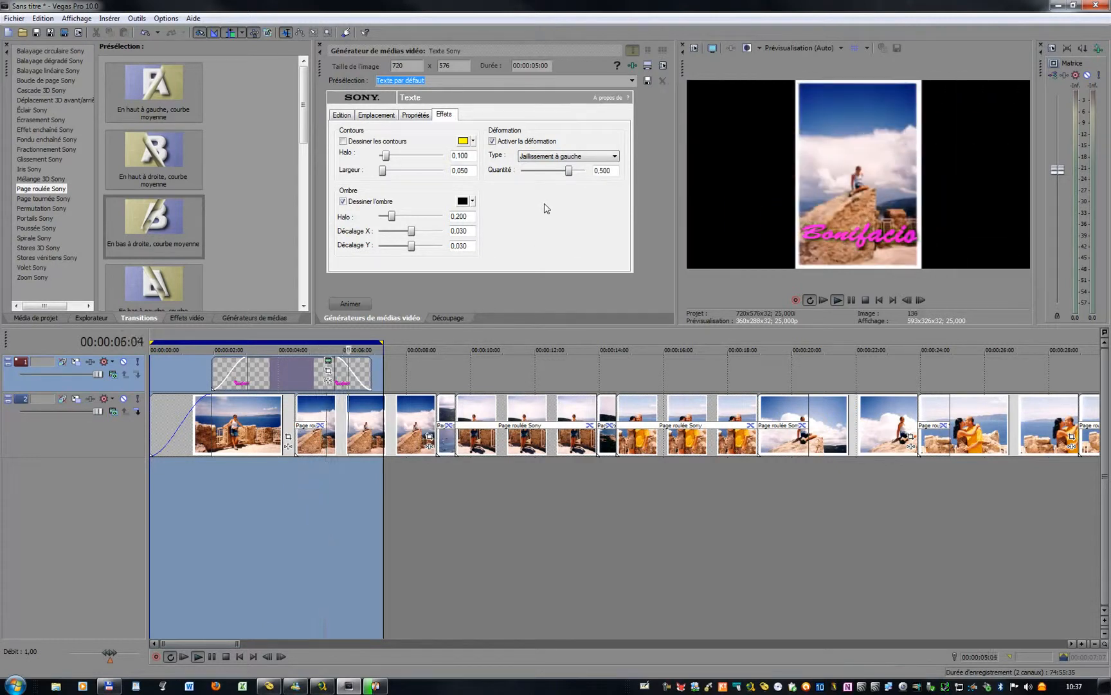
{"action": "left_click", "coordinate": [567, 157]}
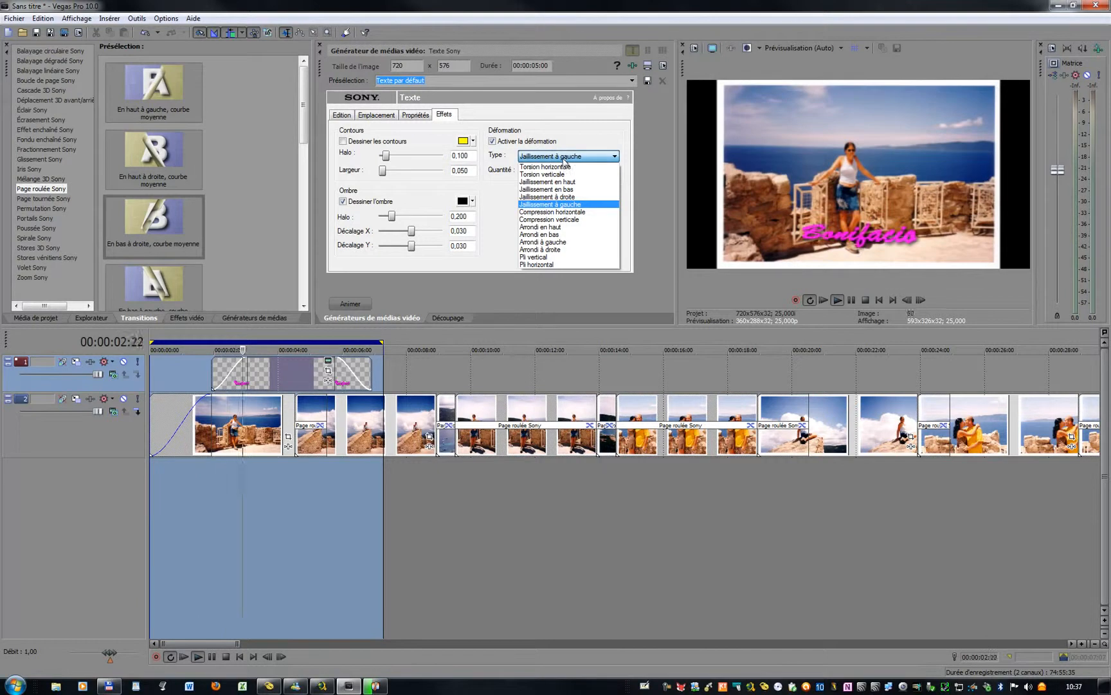
{"action": "left_click", "coordinate": [494, 144]}
{"action": "left_click", "coordinate": [492, 142]}
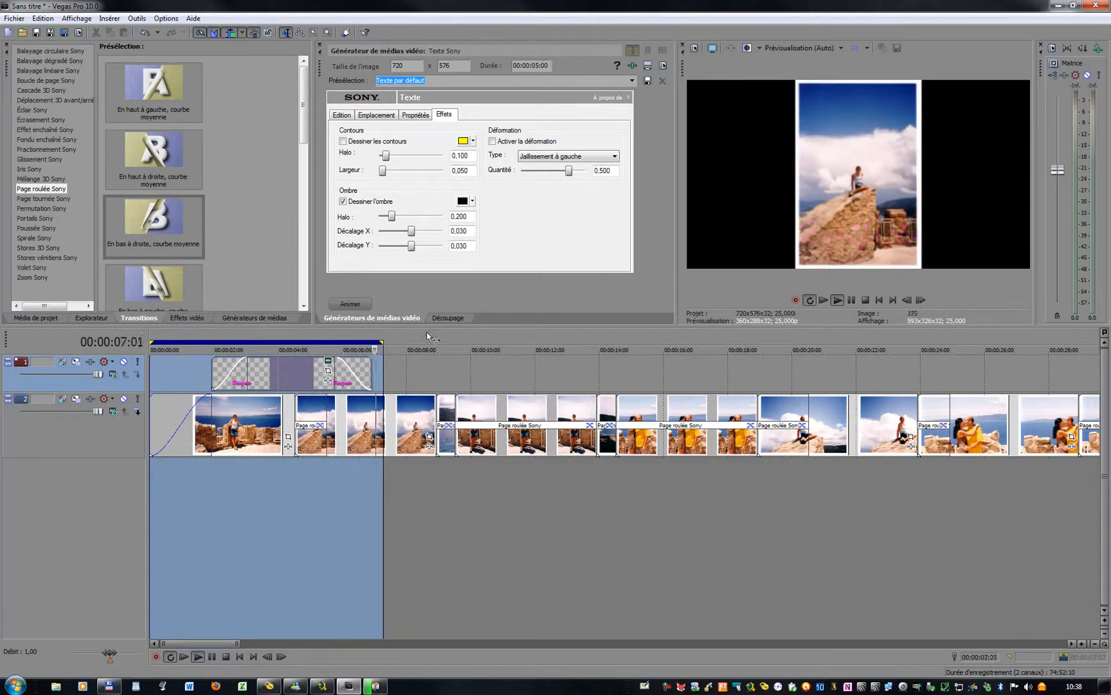
Show the video effects and clear the loop region covering the first seven seconds of the timeline.
{"action": "left_click", "coordinate": [188, 318]}
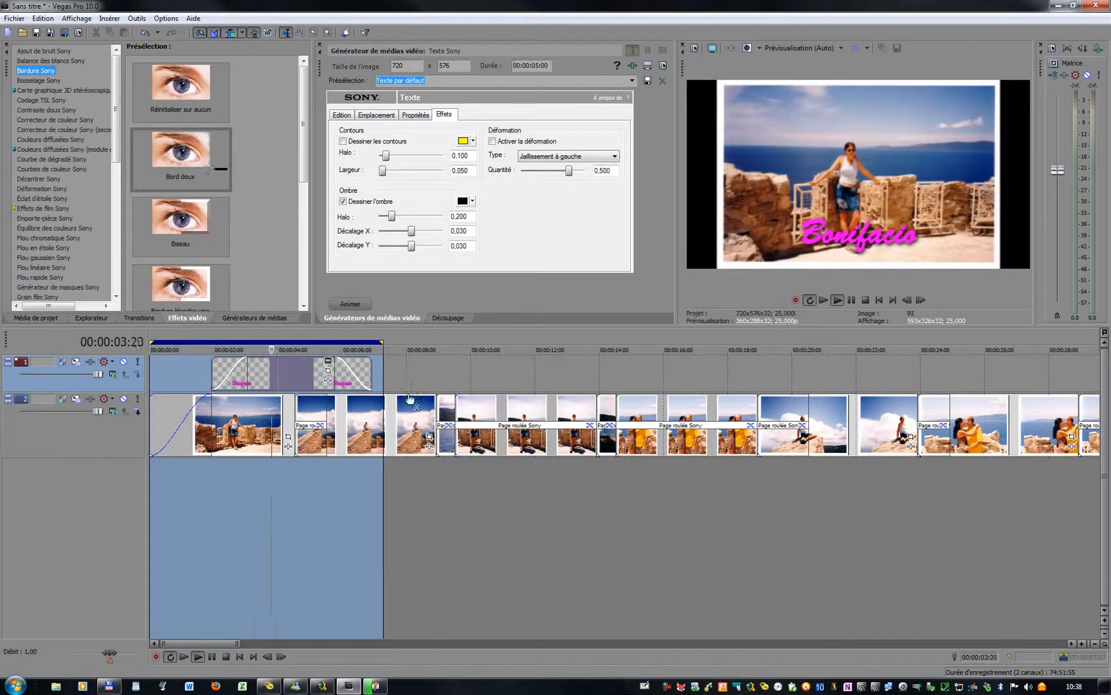
{"action": "left_click_drag", "start_coordinate": [381, 343], "coordinate": [150, 342]}
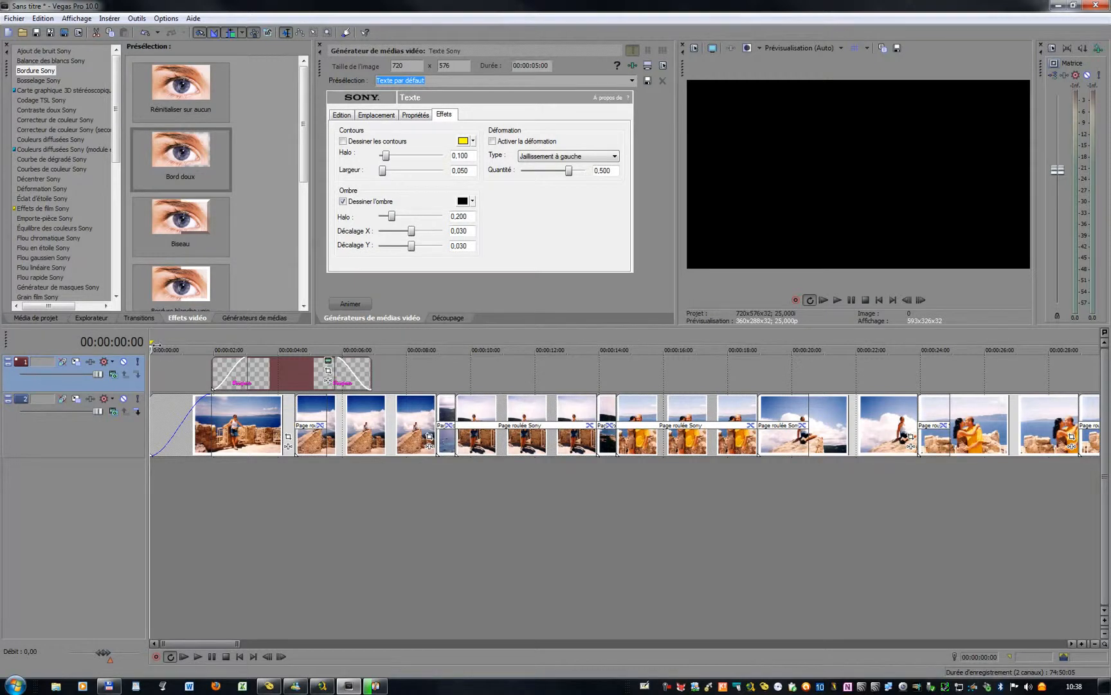
Try the Bord doux preset of Bordure Sony on all photos from the one at about 10 seconds to the end.
{"action": "left_click", "coordinate": [242, 430]}
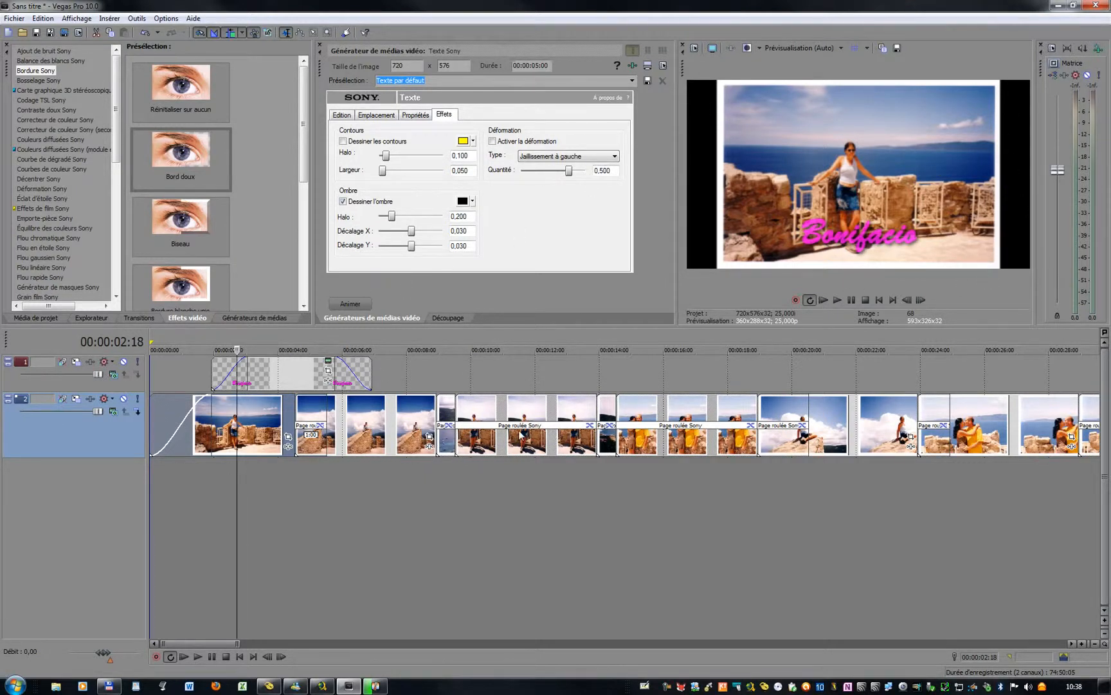
{"action": "left_click", "coordinate": [491, 412]}
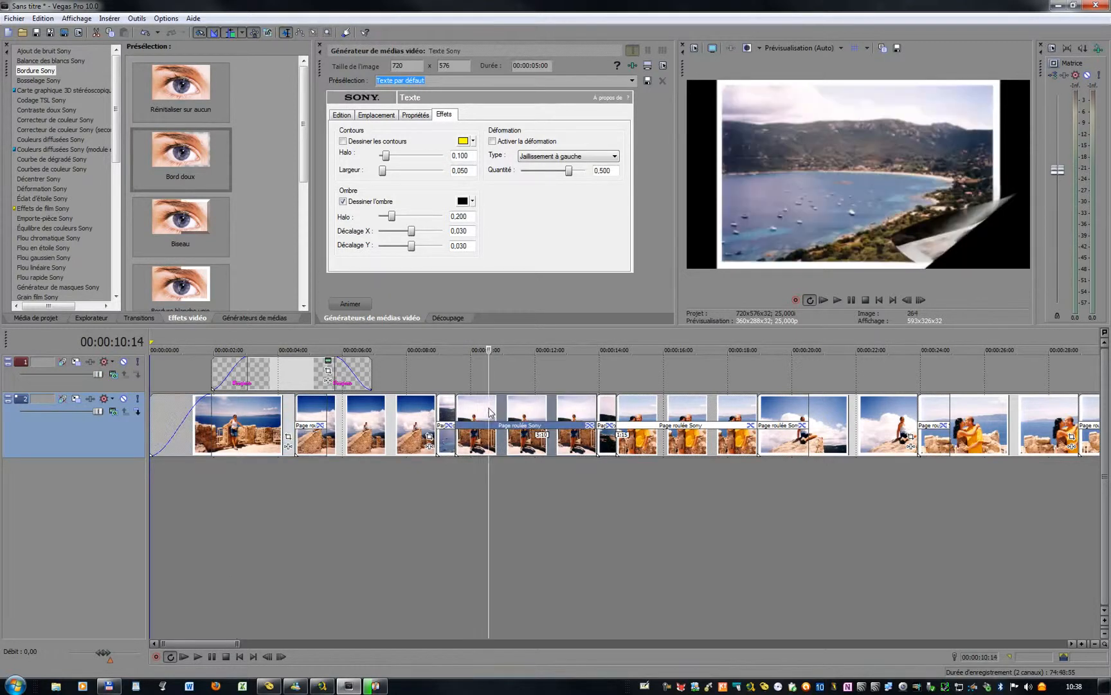
{"action": "right_click", "coordinate": [485, 412]}
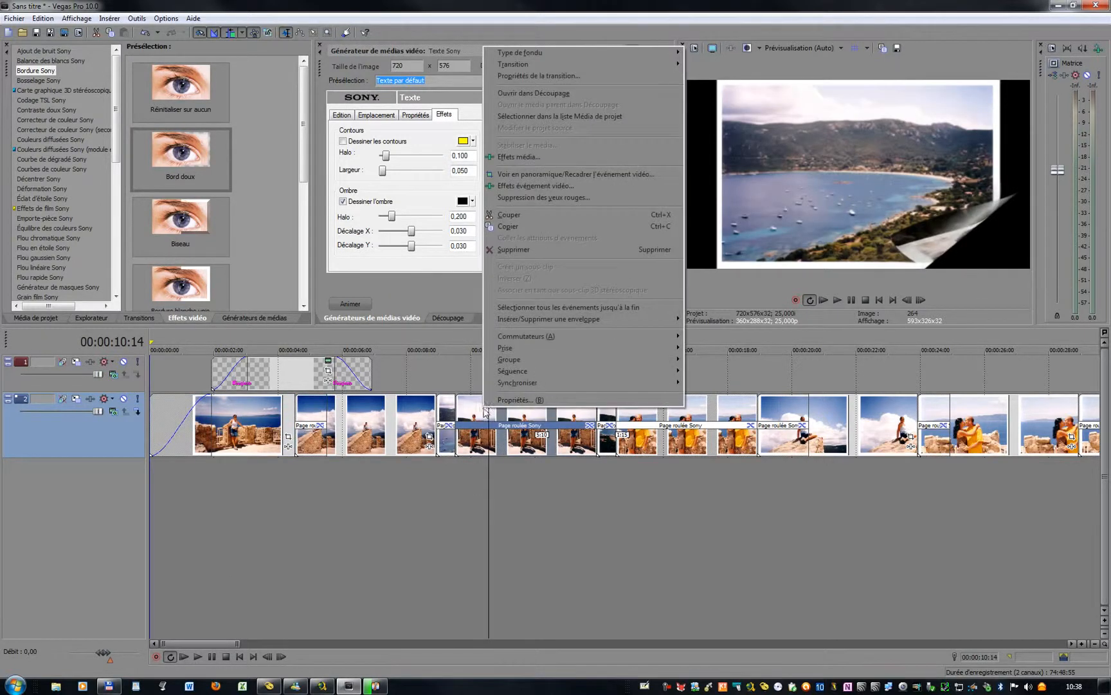
{"action": "left_click", "coordinate": [516, 307]}
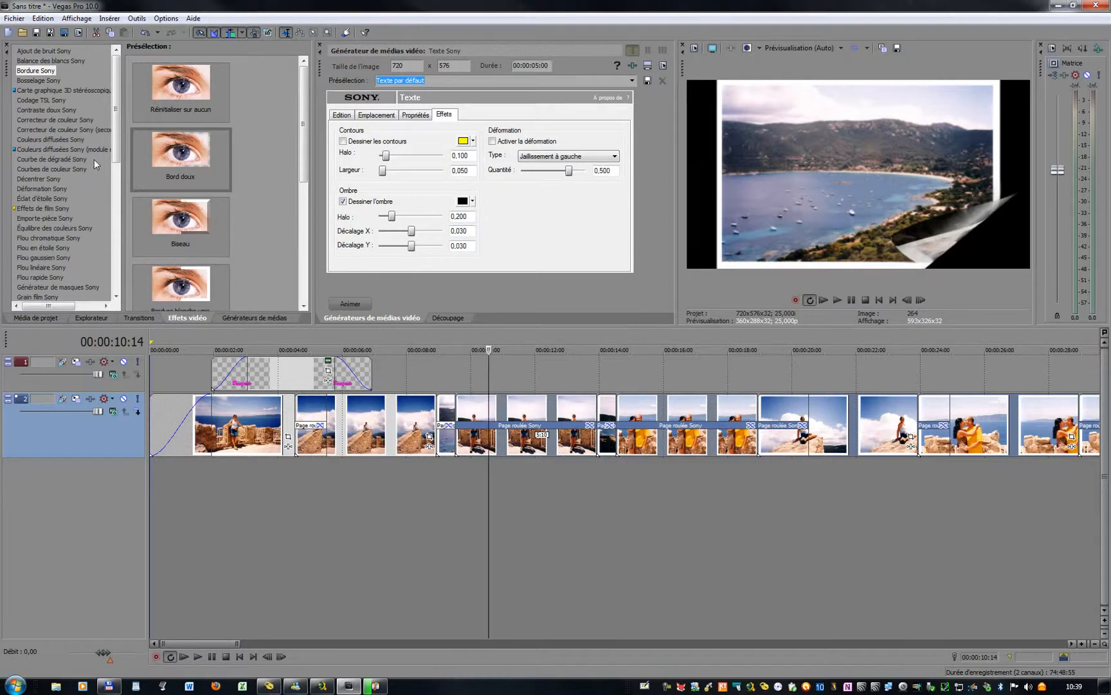
{"action": "left_click_drag", "start_coordinate": [118, 143], "coordinate": [97, 103]}
{"action": "left_click", "coordinate": [30, 72]}
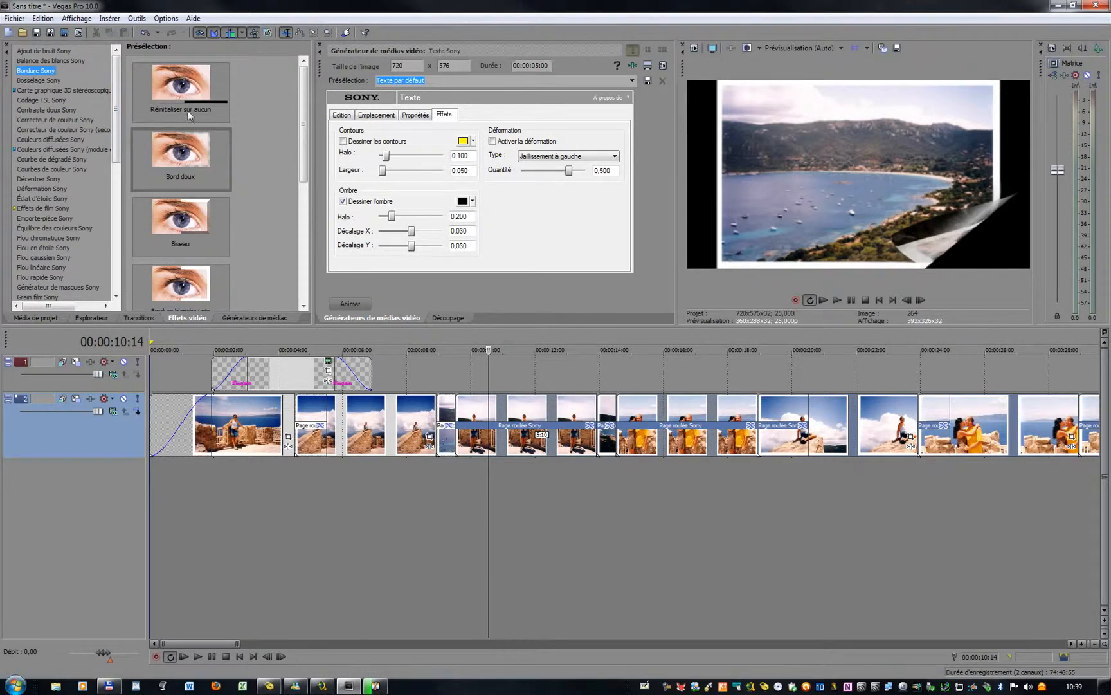
{"action": "left_click_drag", "start_coordinate": [289, 258], "coordinate": [381, 365]}
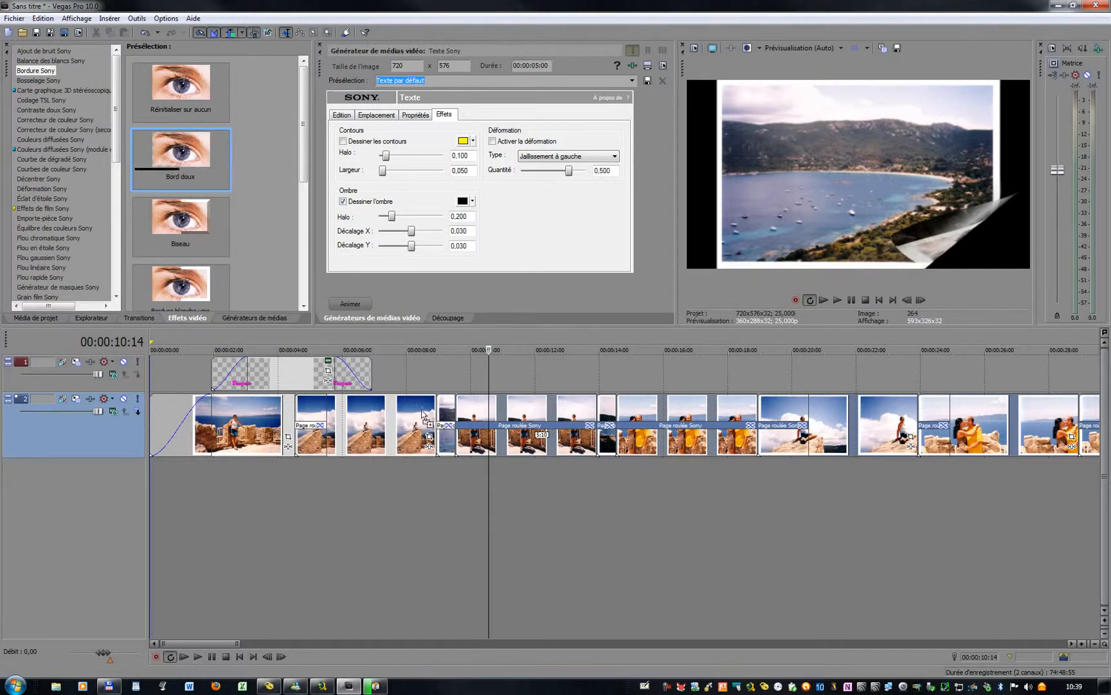
{"action": "left_click_drag", "start_coordinate": [438, 411], "coordinate": [501, 412]}
{"action": "left_click_drag", "start_coordinate": [499, 411], "coordinate": [499, 411]}
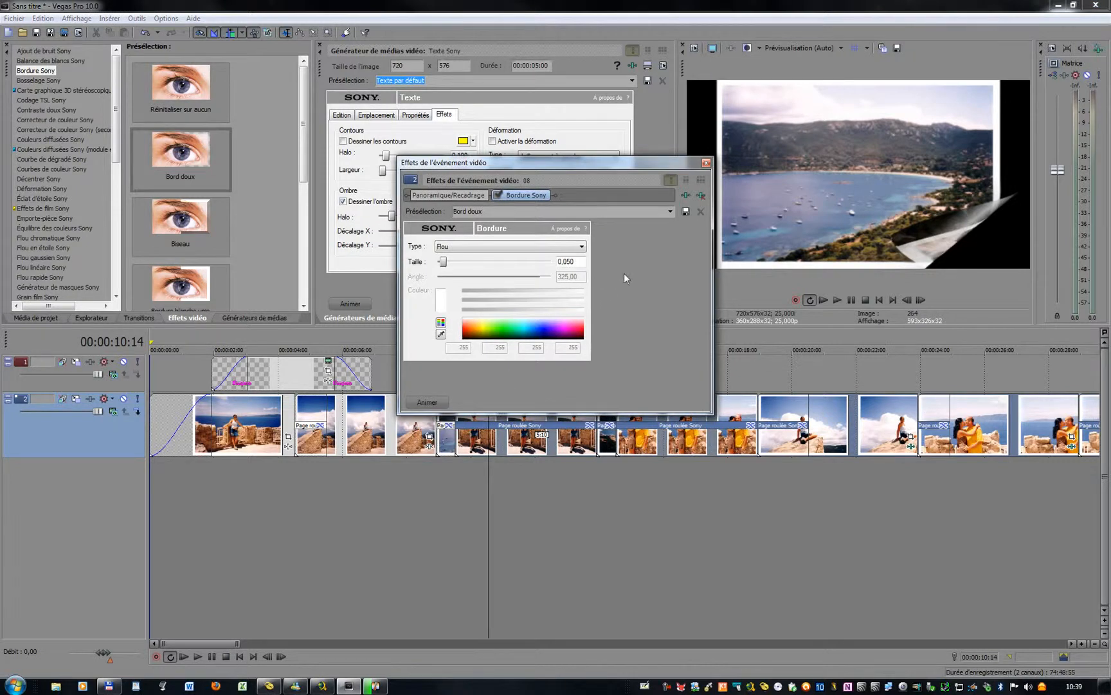
{"action": "left_click", "coordinate": [706, 162]}
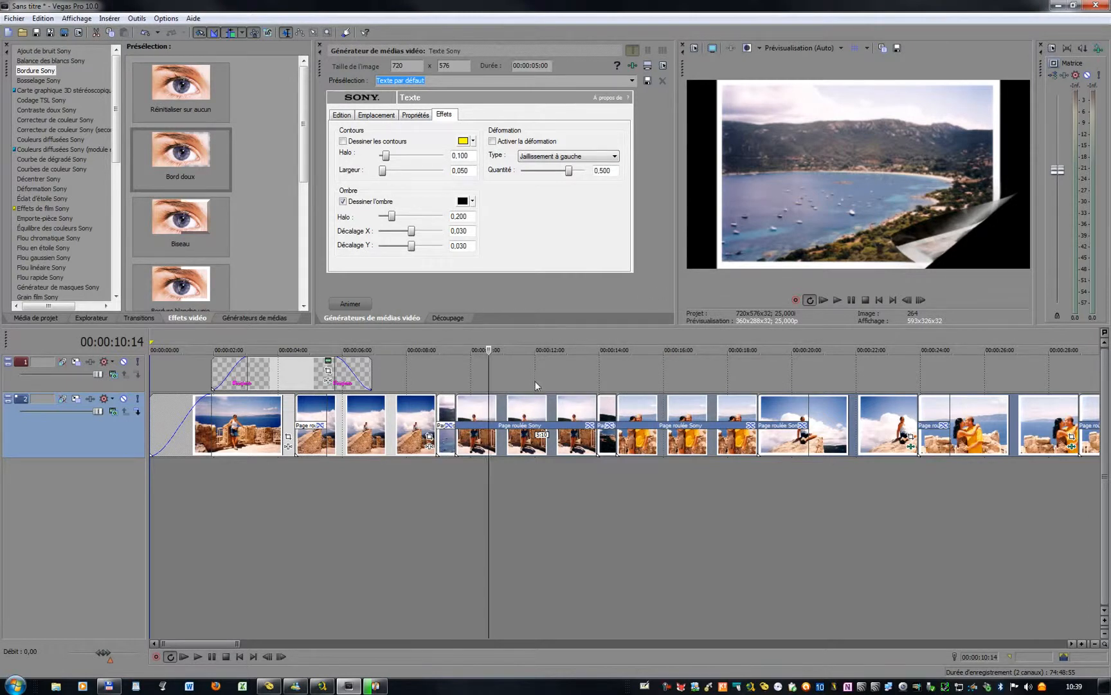
Preview the photos with the soft border, undo the border effect and stop playback.
{"action": "key", "text": "space"}
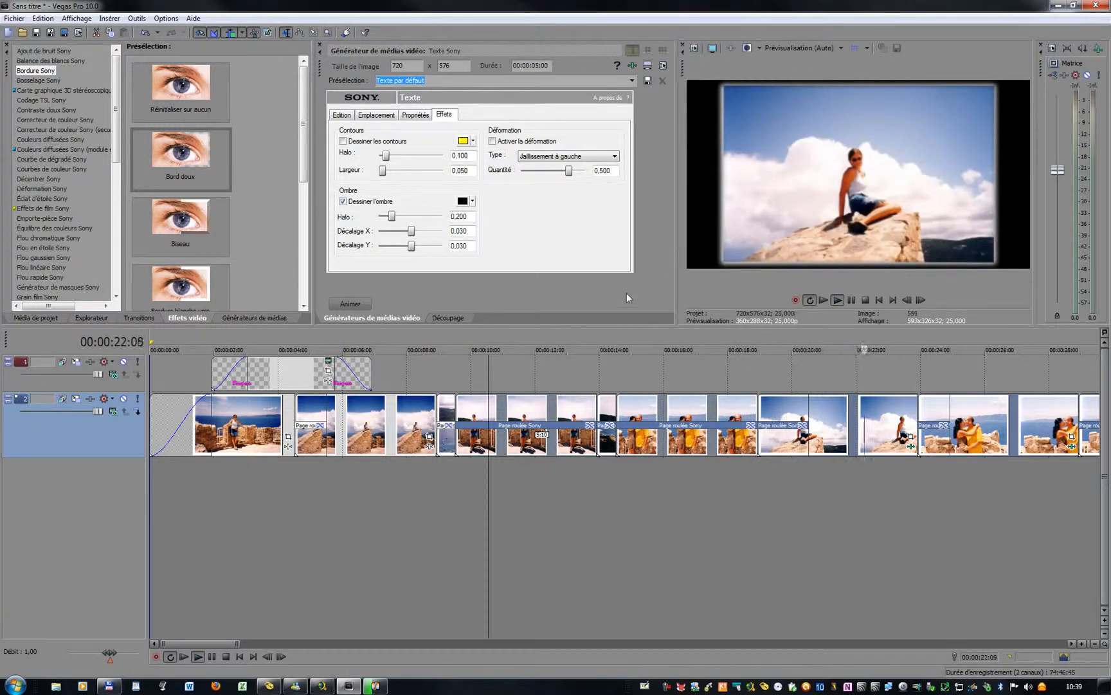
{"action": "left_click", "coordinate": [145, 34]}
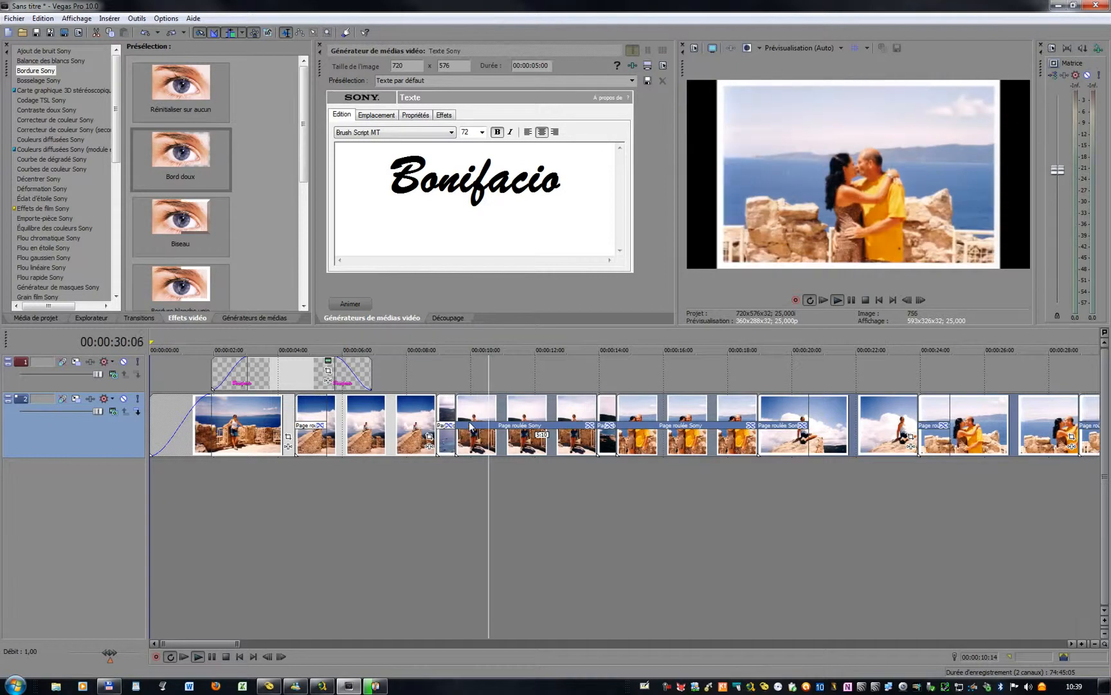
{"action": "key", "text": "Return"}
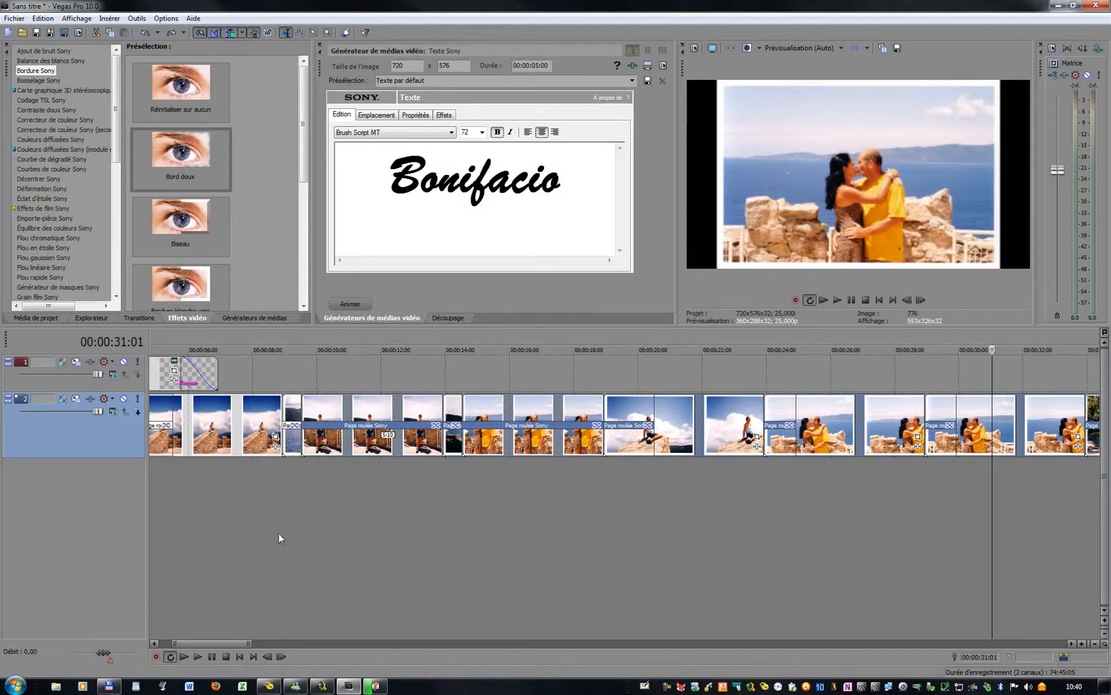
Close the title settings and add the Paul Mauriat "L'Amour Est Bleu" audio file from the tempo folder to a new track at the timeline's start.
{"action": "scroll", "coordinate": [278, 533], "scroll_direction": "down", "scroll_amount": 10}
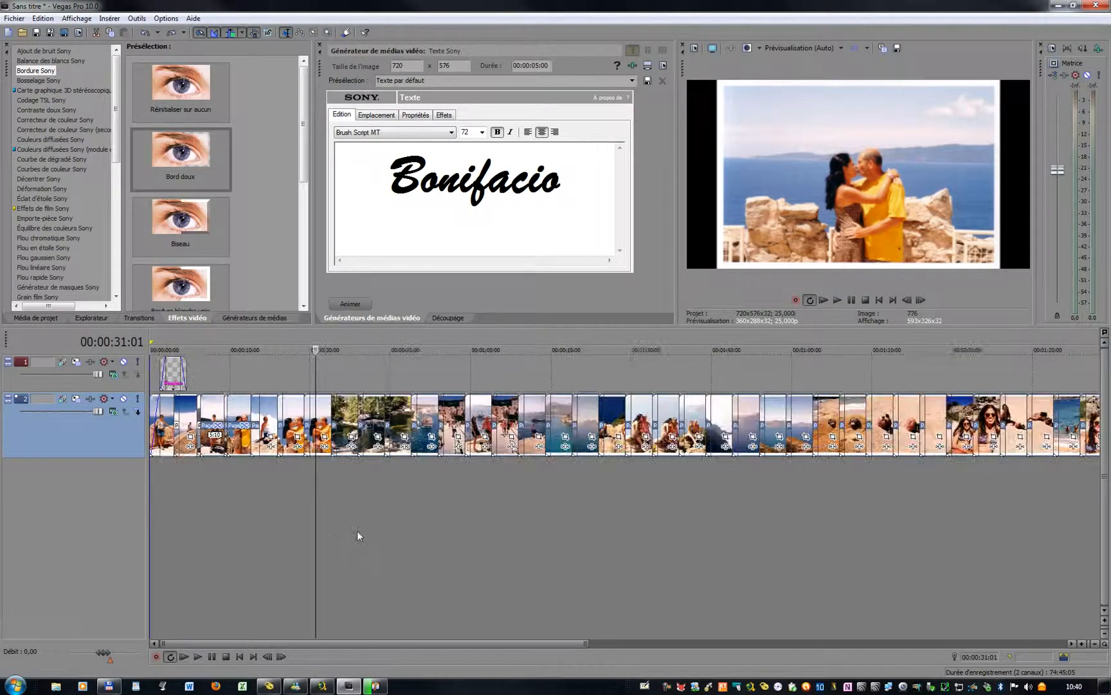
{"action": "scroll", "coordinate": [357, 531], "scroll_direction": "down", "scroll_amount": 4}
{"action": "scroll", "coordinate": [353, 530], "scroll_direction": "down", "scroll_amount": 1}
{"action": "scroll", "coordinate": [353, 530], "scroll_direction": "down", "scroll_amount": 1}
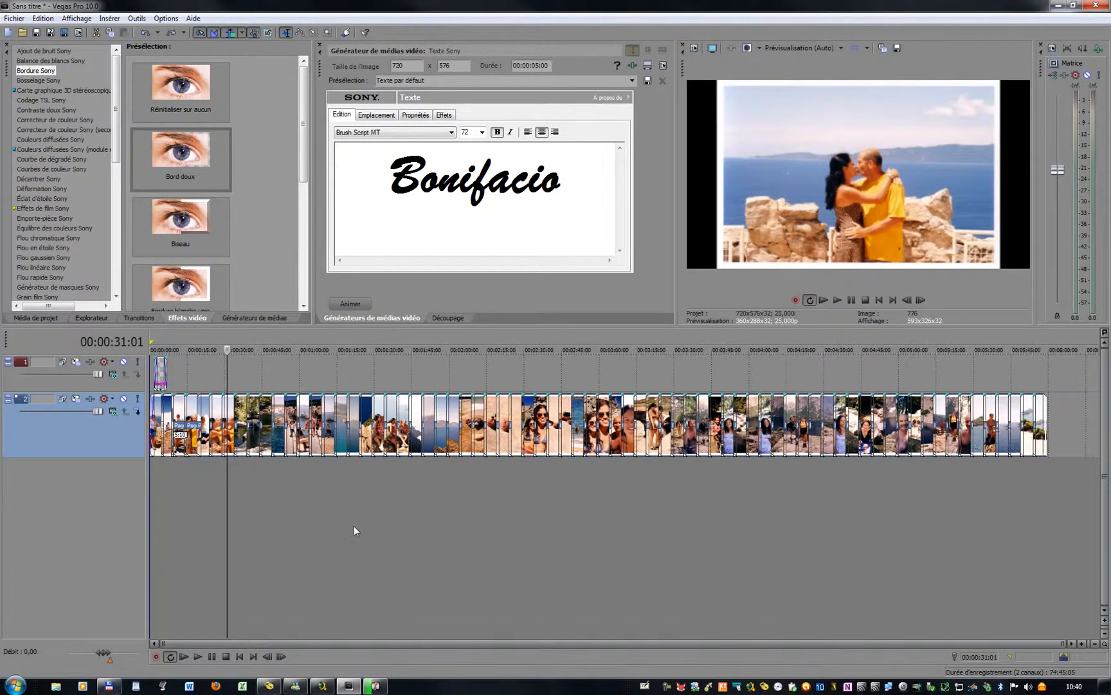
{"action": "scroll", "coordinate": [354, 530], "scroll_direction": "up", "scroll_amount": 1}
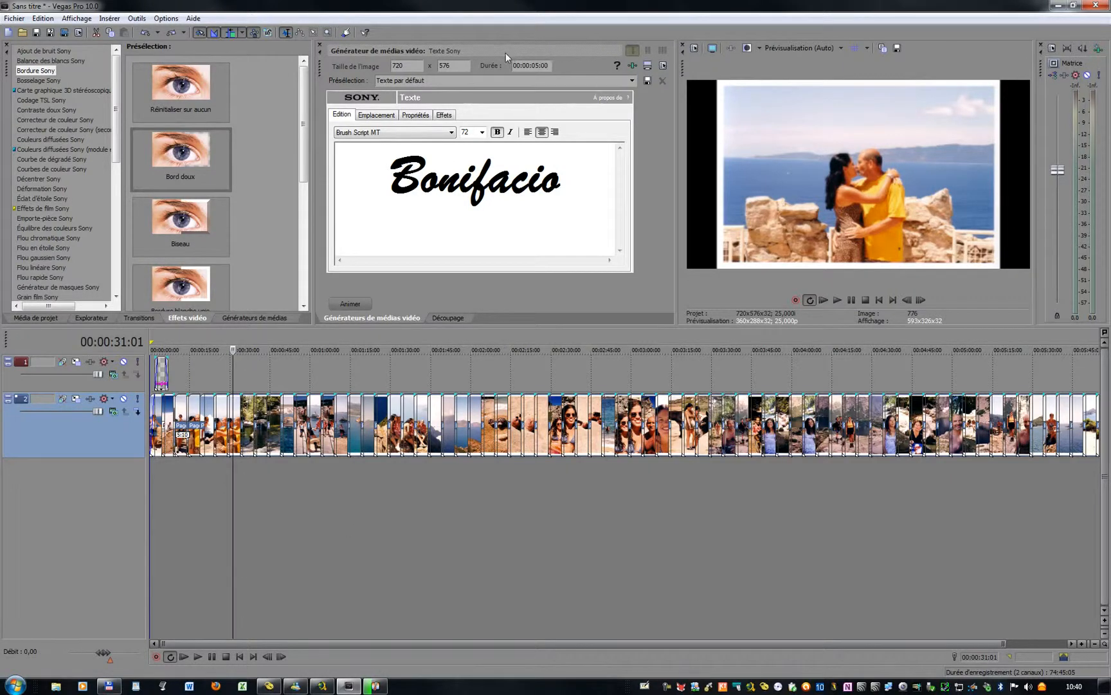
{"action": "left_click", "coordinate": [319, 46]}
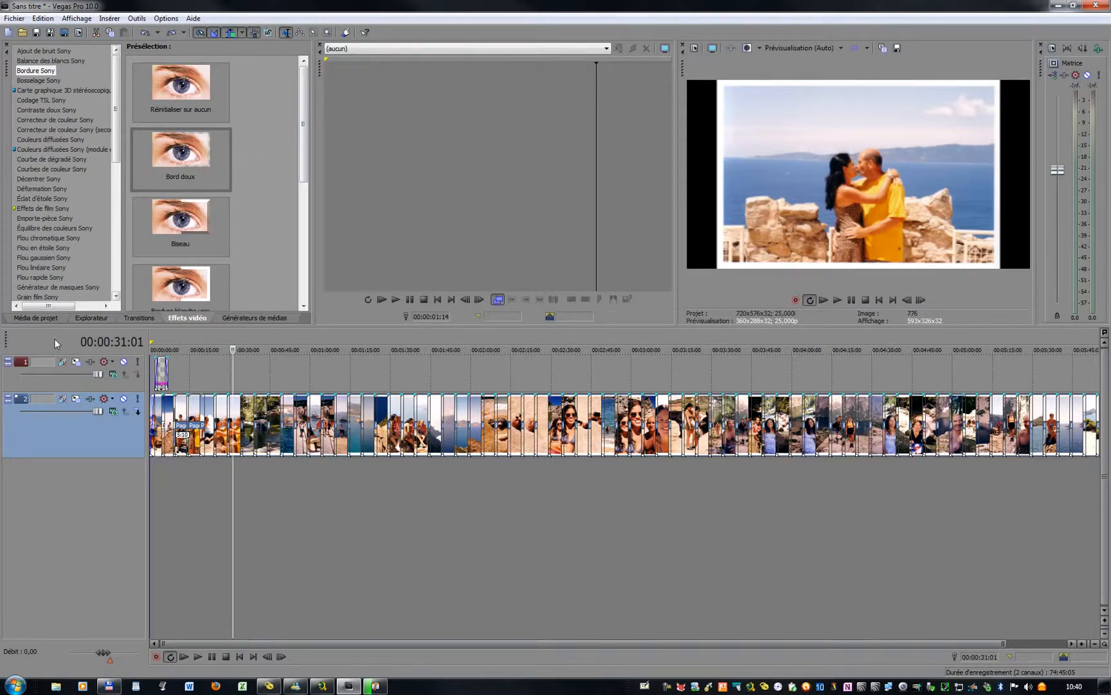
{"action": "left_click", "coordinate": [90, 318]}
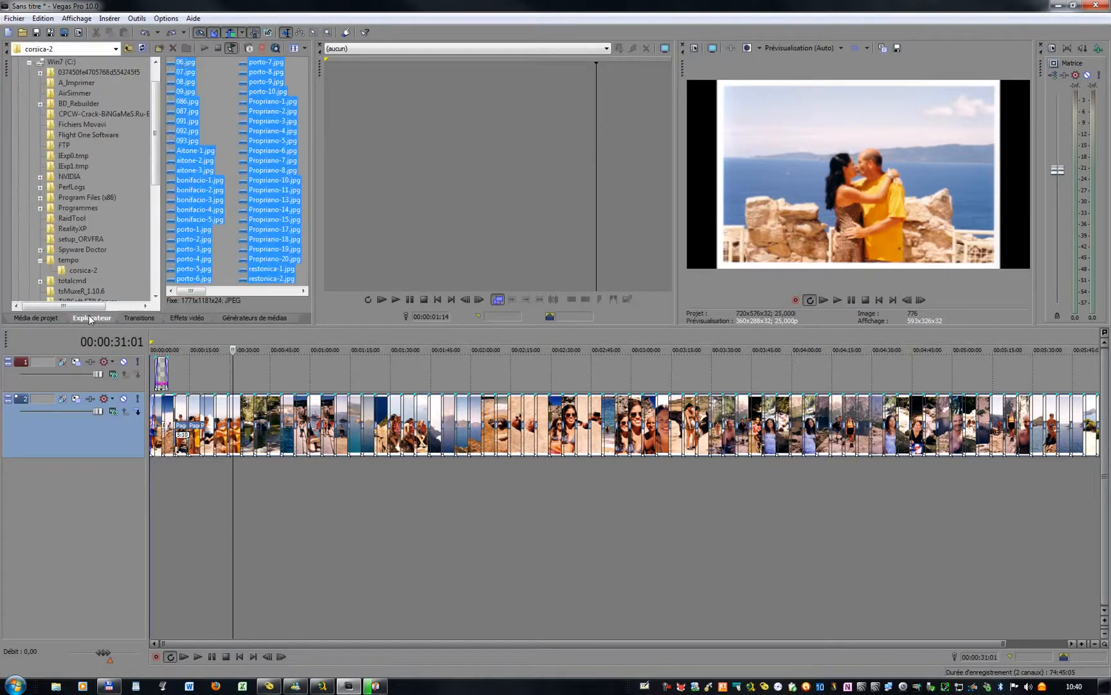
{"action": "left_click", "coordinate": [72, 261]}
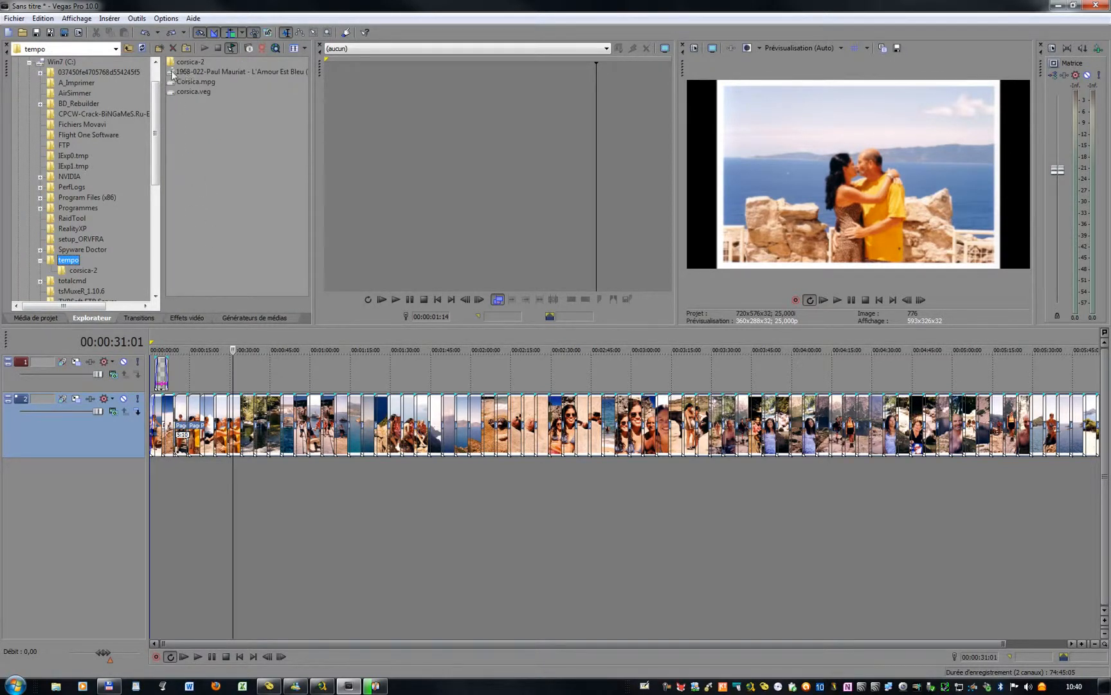
{"action": "left_click_drag", "start_coordinate": [183, 72], "coordinate": [152, 500]}
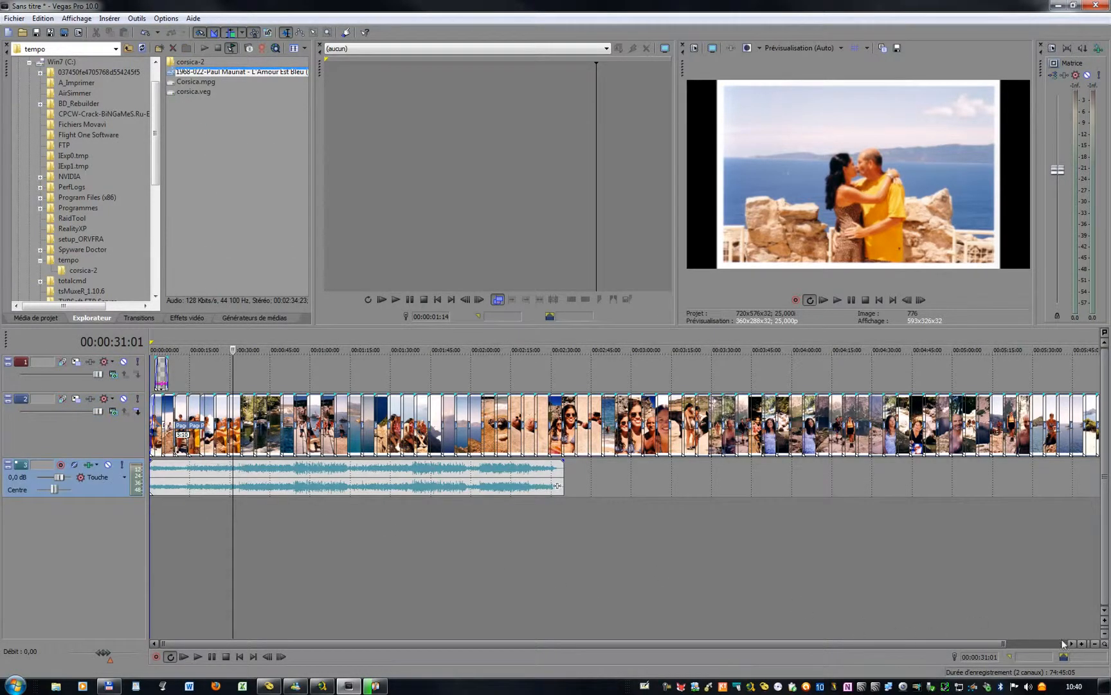
Extend the music event to the end of the last photo and give it a short fade-in and fade-out.
{"action": "left_click", "coordinate": [1096, 644]}
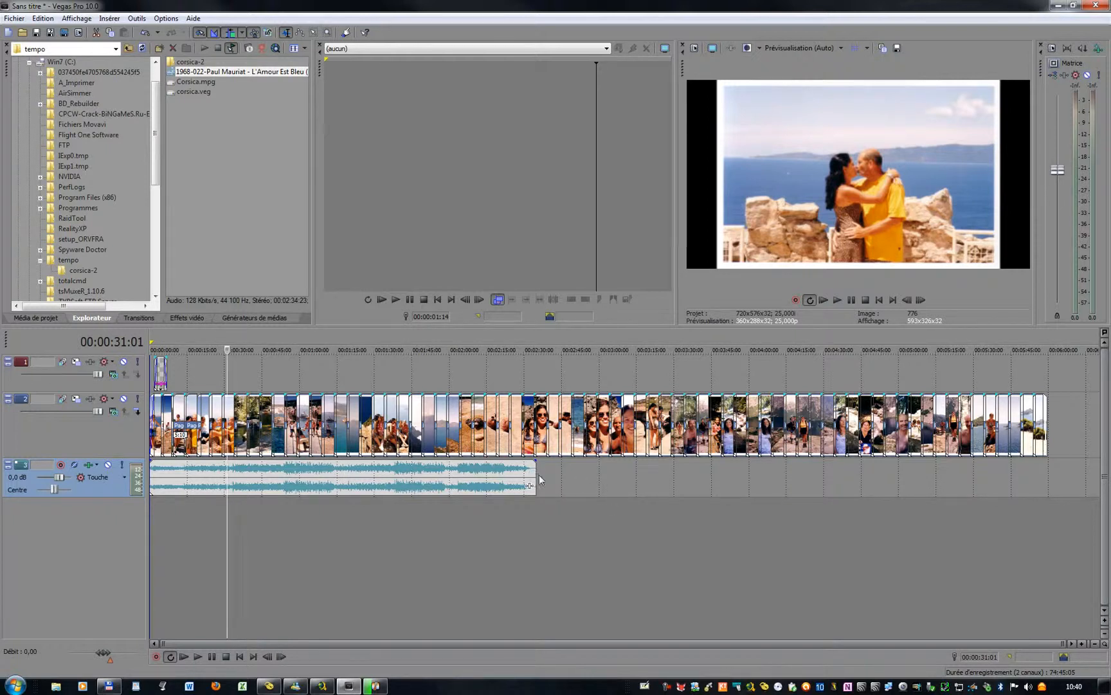
{"action": "left_click_drag", "start_coordinate": [535, 474], "coordinate": [1048, 492]}
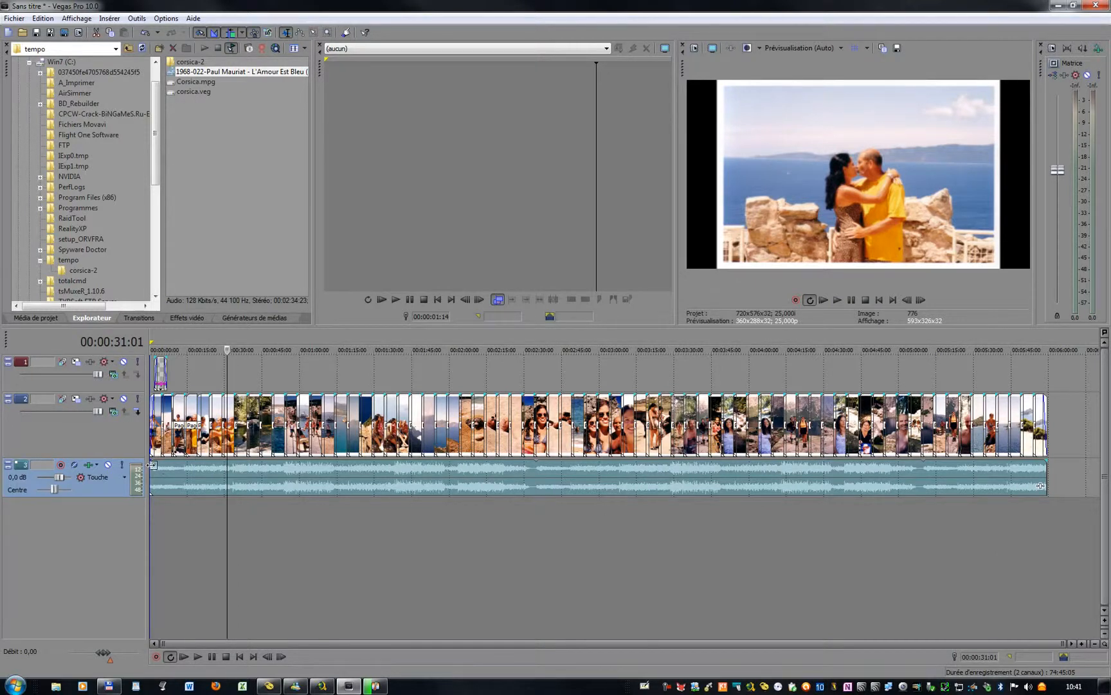
{"action": "mouse_move", "coordinate": [148, 463]}
{"action": "left_mouse_down"}
{"action": "mouse_move", "coordinate": [163, 462]}
{"action": "mouse_move", "coordinate": [152, 461]}
{"action": "left_mouse_up"}
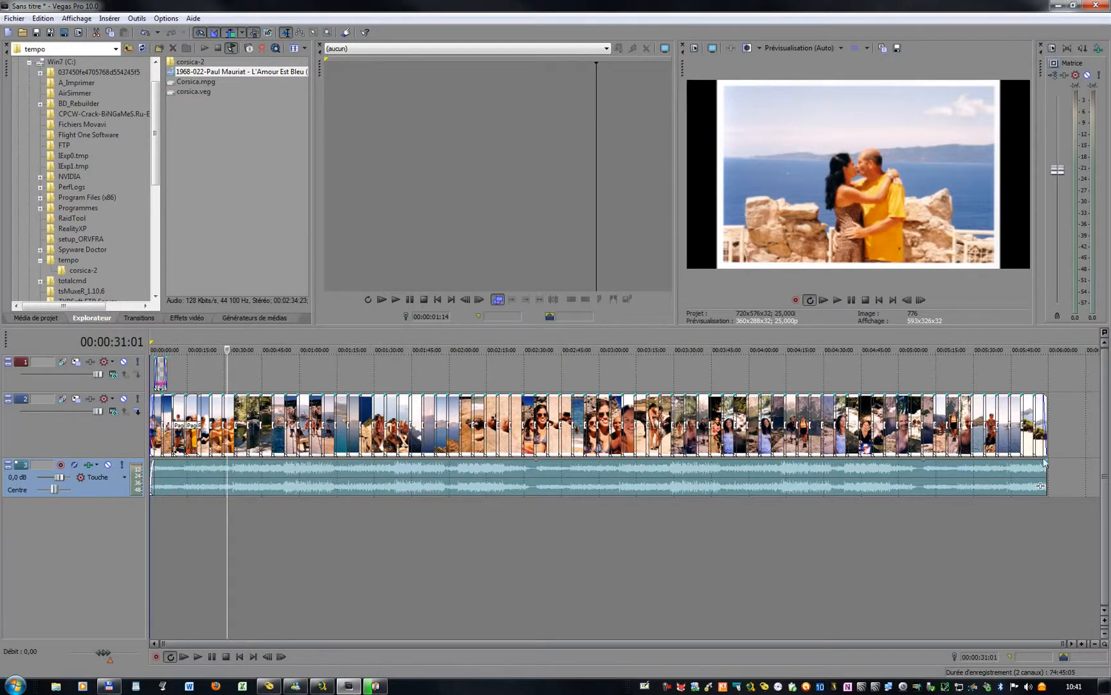
{"action": "left_click_drag", "start_coordinate": [1047, 458], "coordinate": [1044, 457]}
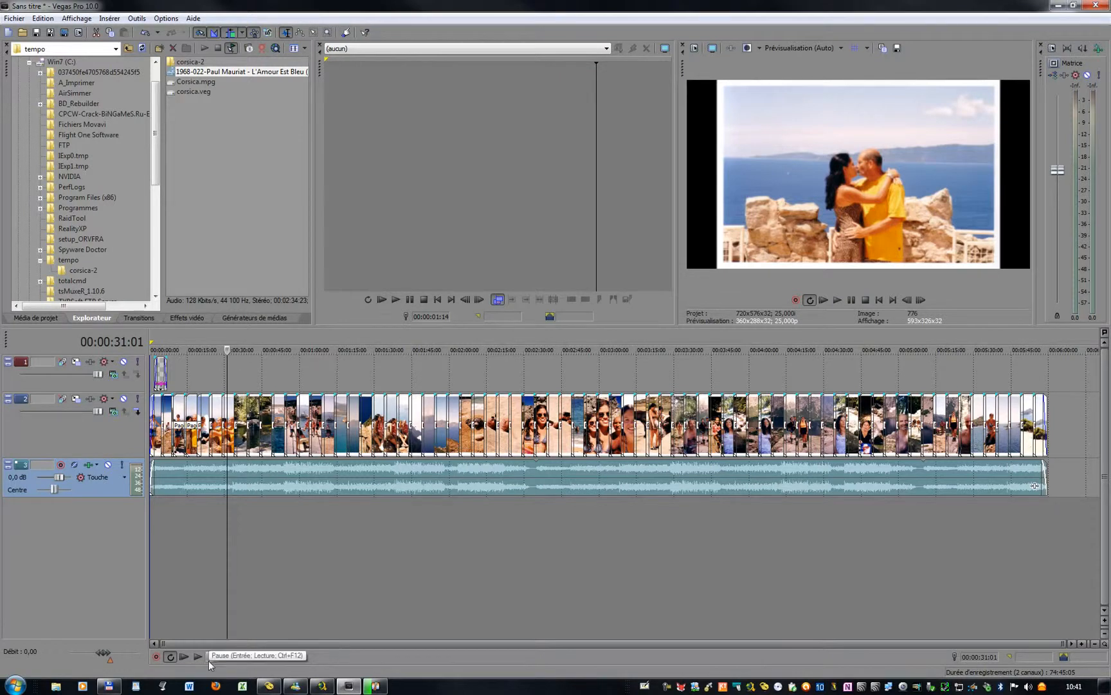
Play the slideshow with its music from the beginning of the timeline.
{"action": "left_click", "coordinate": [238, 657]}
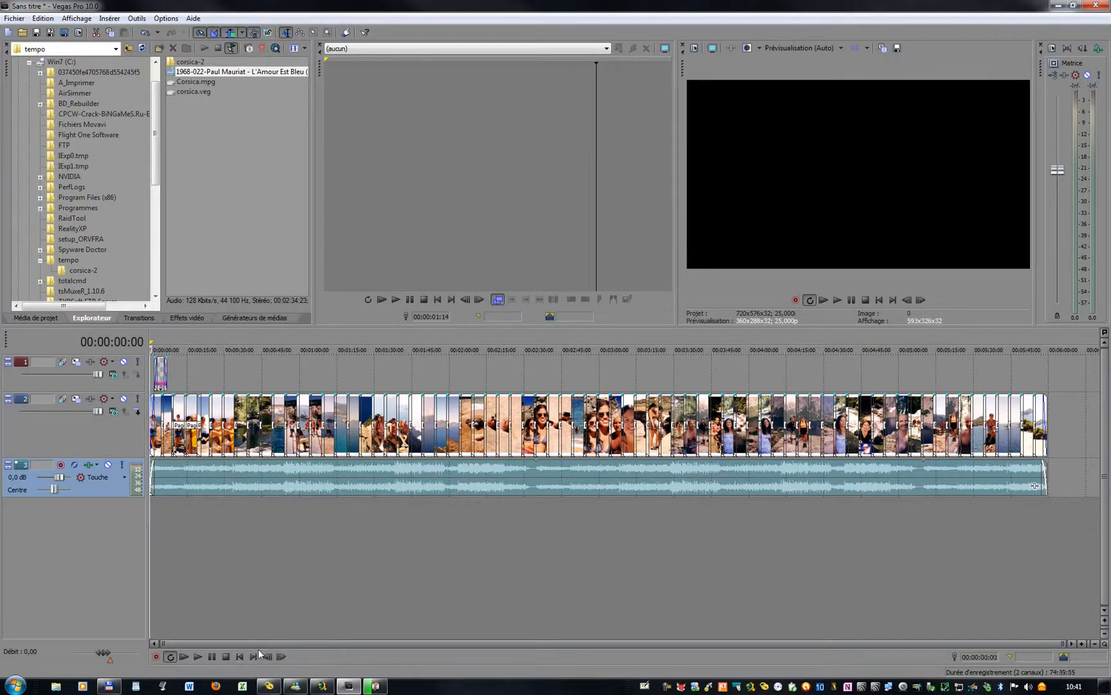
{"action": "key", "text": "space"}
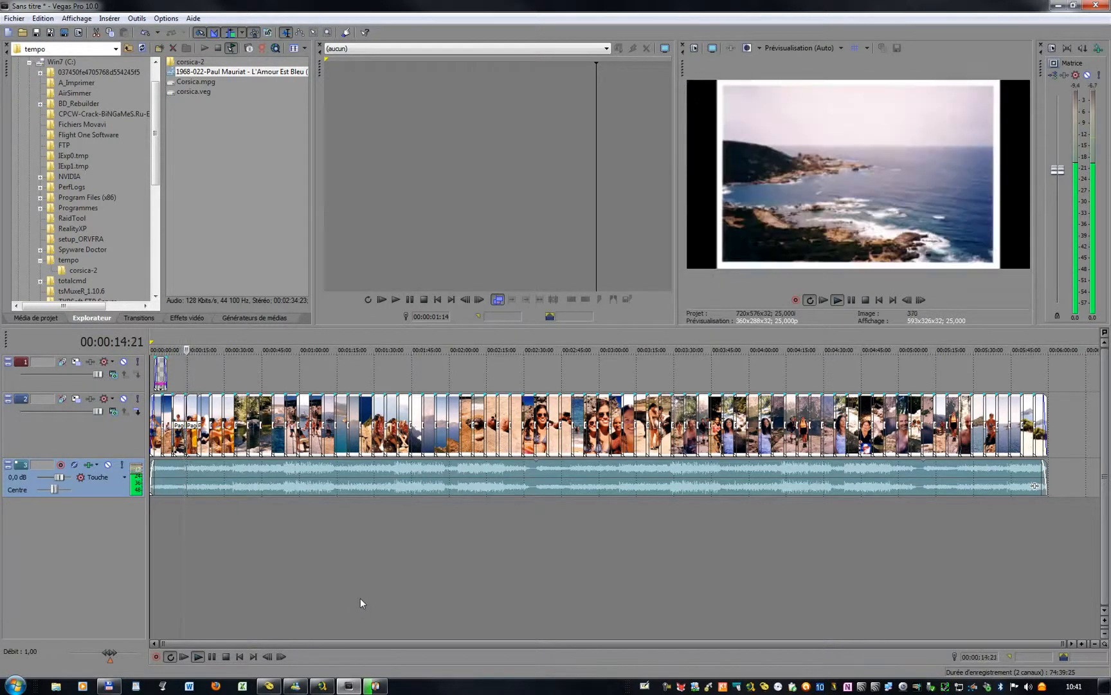
Stop playback and add the "Minuté, zoom avant/arrière sur bleu" credits preset directly after the last photo, keeping its default text.
{"action": "left_click", "coordinate": [229, 657]}
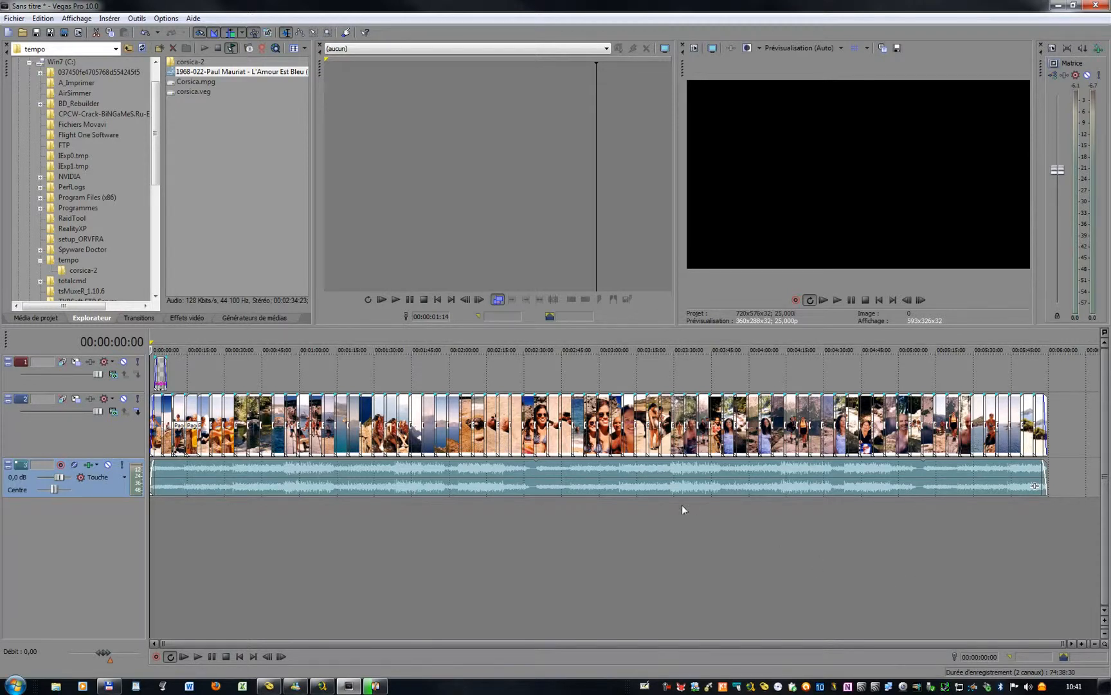
{"action": "left_click", "coordinate": [267, 319]}
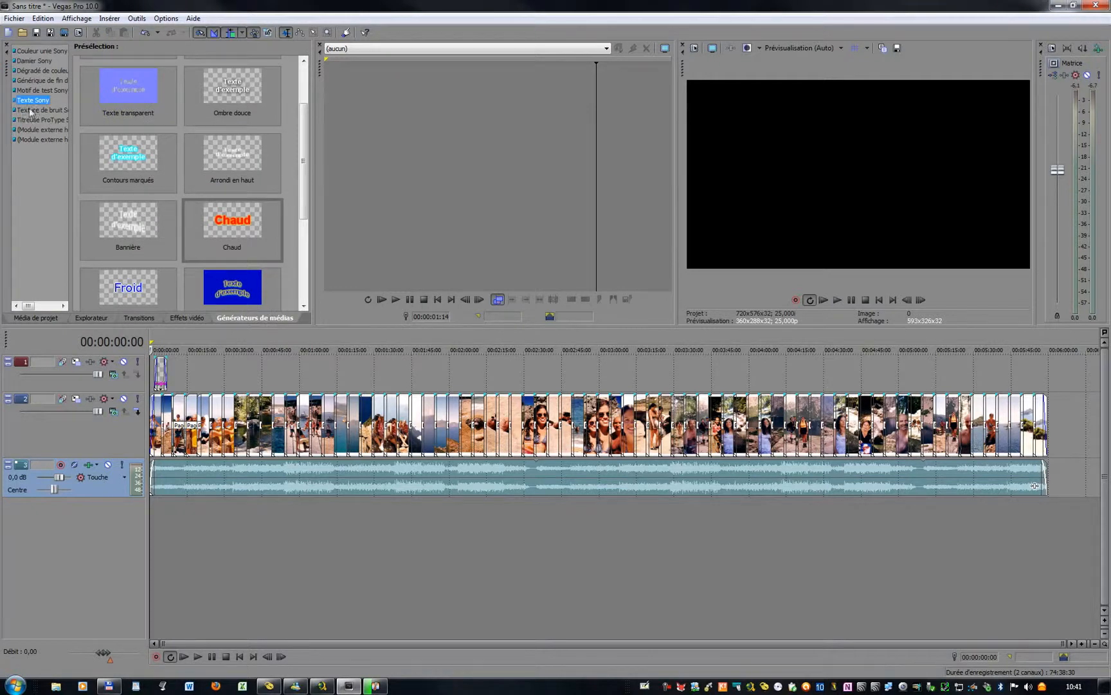
{"action": "left_click", "coordinate": [39, 80]}
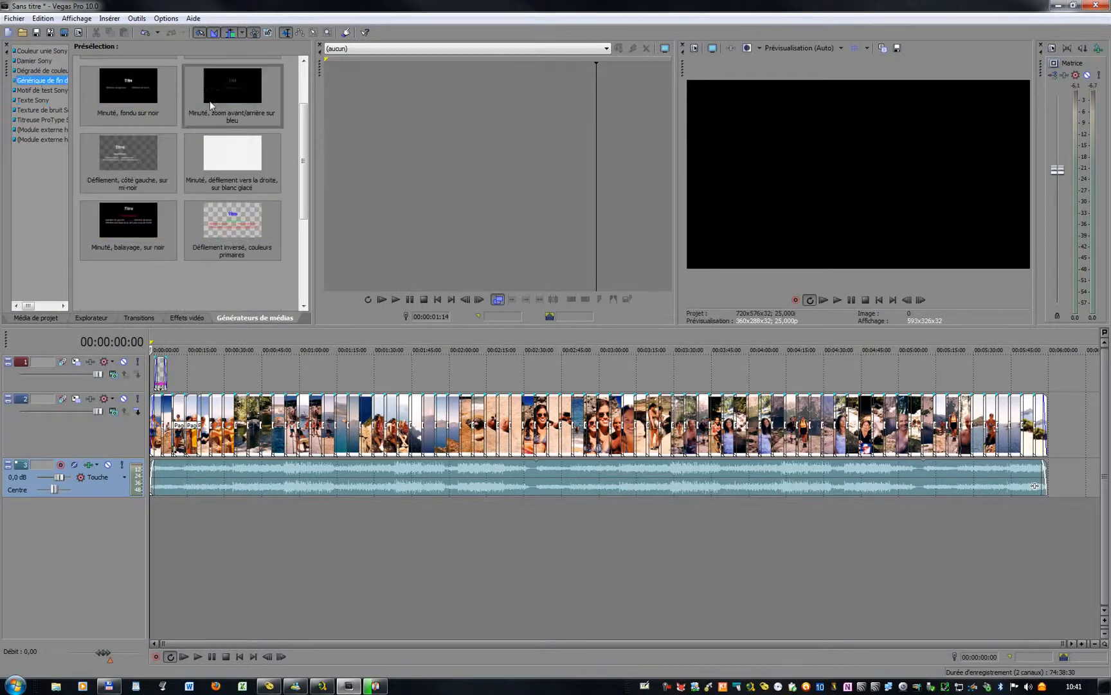
{"action": "left_click_drag", "start_coordinate": [303, 122], "coordinate": [308, 88]}
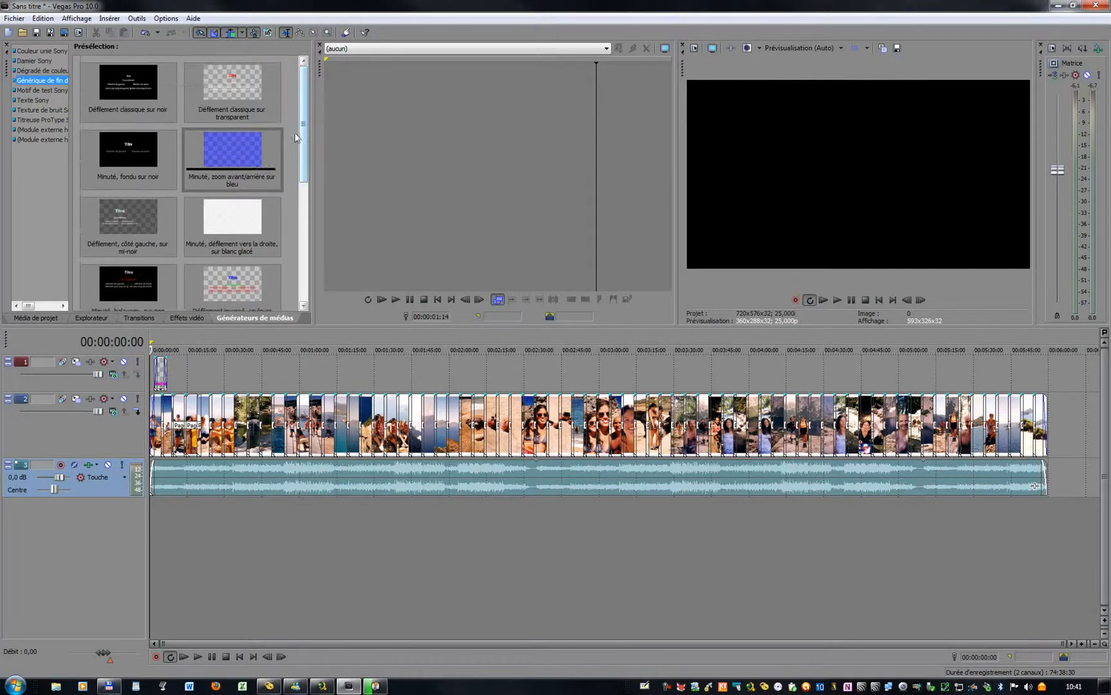
{"action": "left_click", "coordinate": [235, 153]}
{"action": "left_click_drag", "start_coordinate": [236, 153], "coordinate": [1050, 422]}
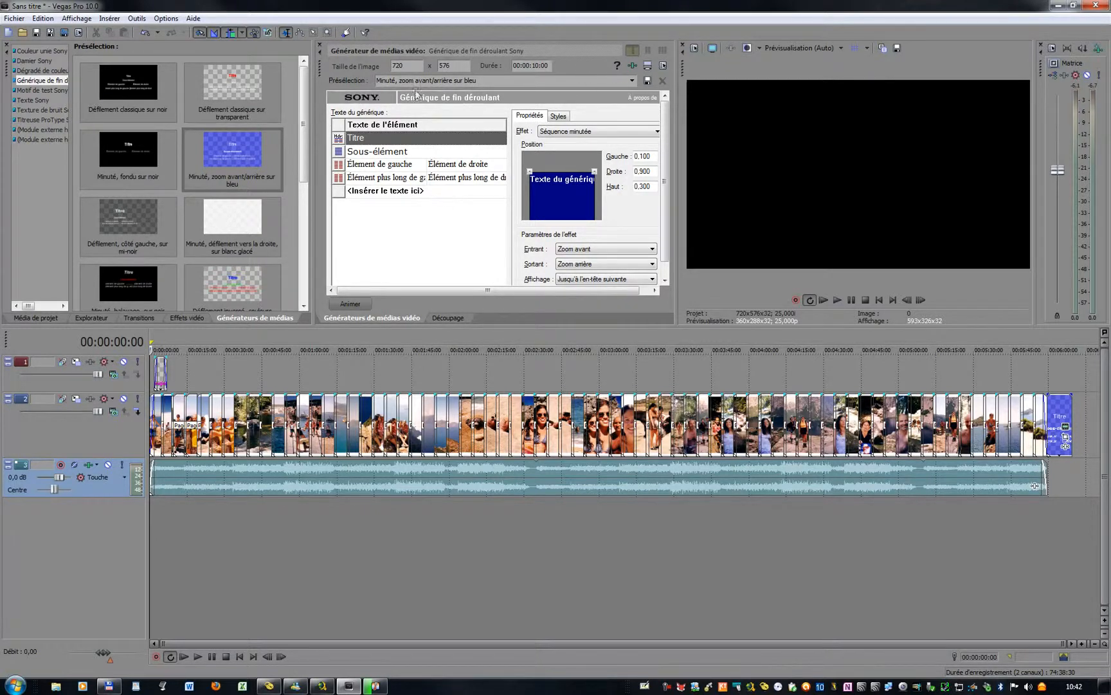
{"action": "left_click", "coordinate": [320, 45]}
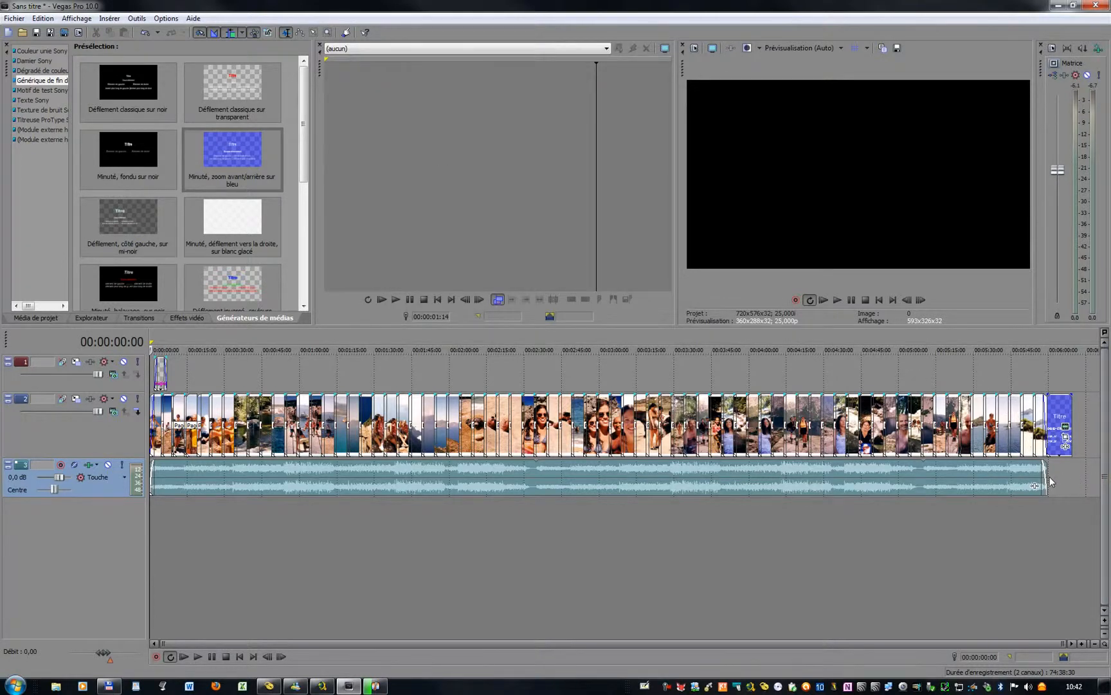
Extend the music event to the end of the credits and play the slideshow's ending.
{"action": "left_click_drag", "start_coordinate": [1047, 475], "coordinate": [1071, 475]}
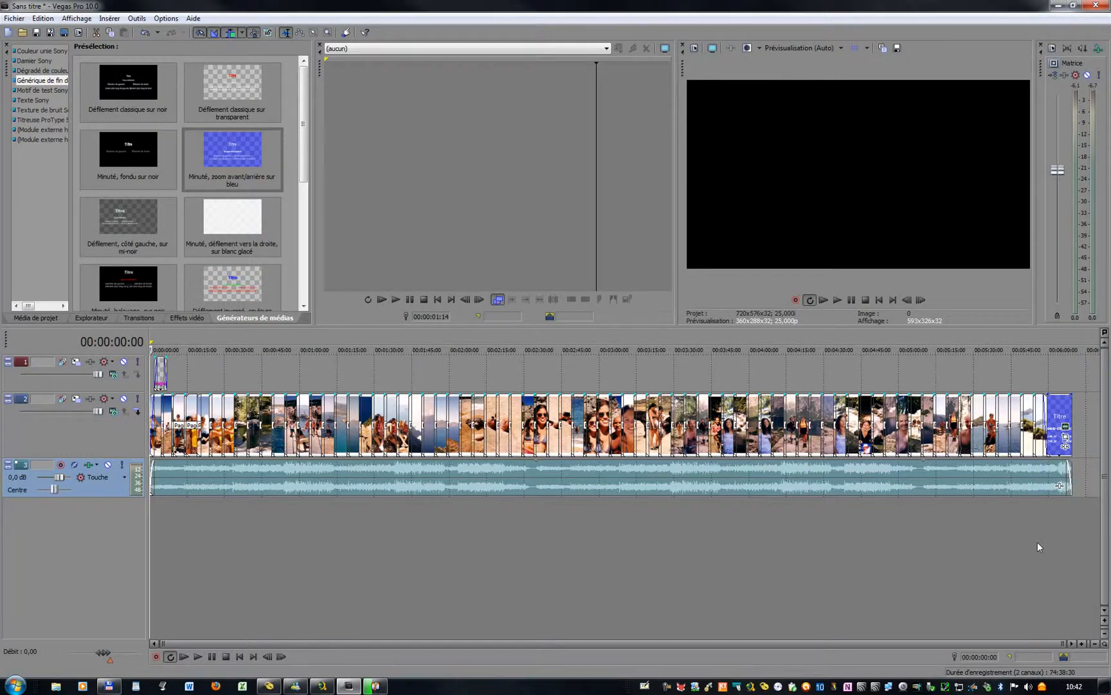
{"action": "left_click", "coordinate": [1024, 379]}
{"action": "key", "text": "space"}
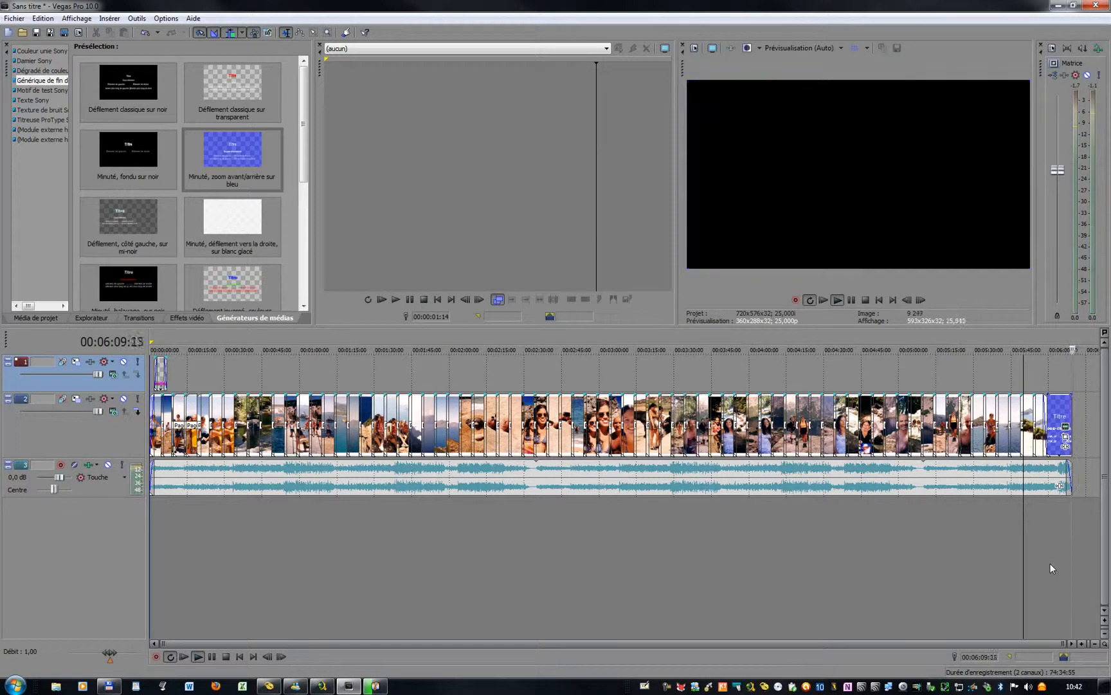
{"action": "key", "text": "space"}
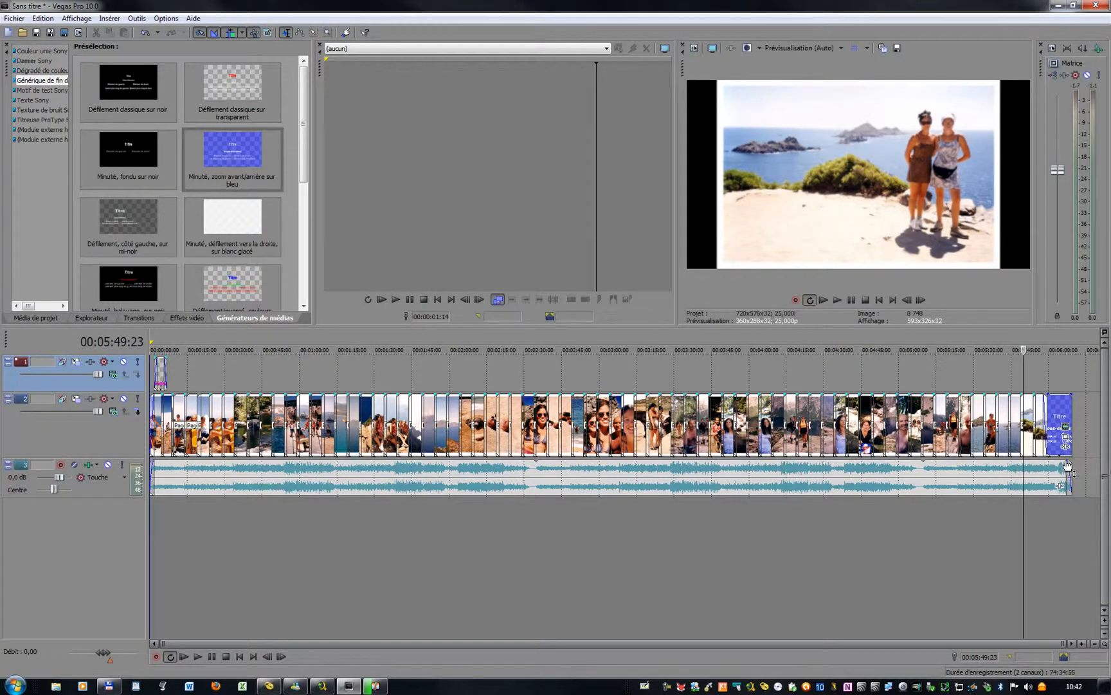
Lengthen the music's fade-out at the end of the timeline to about 7 seconds.
{"action": "left_click", "coordinate": [1084, 642]}
{"action": "key", "text": "ctrl+a"}
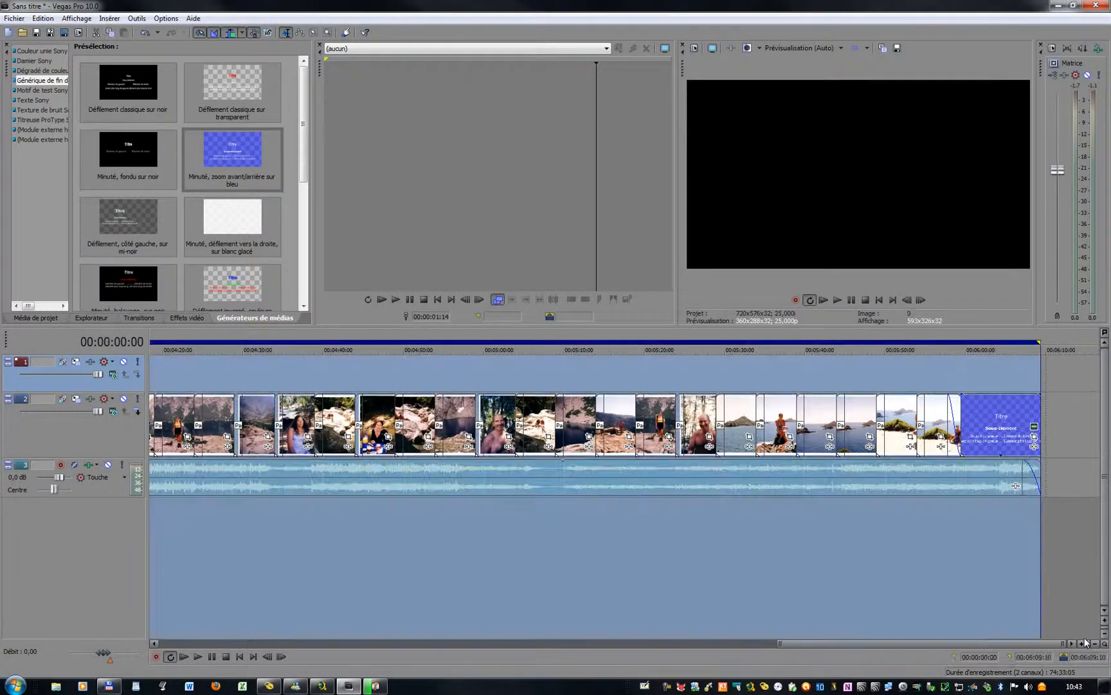
{"action": "left_click", "coordinate": [1081, 643]}
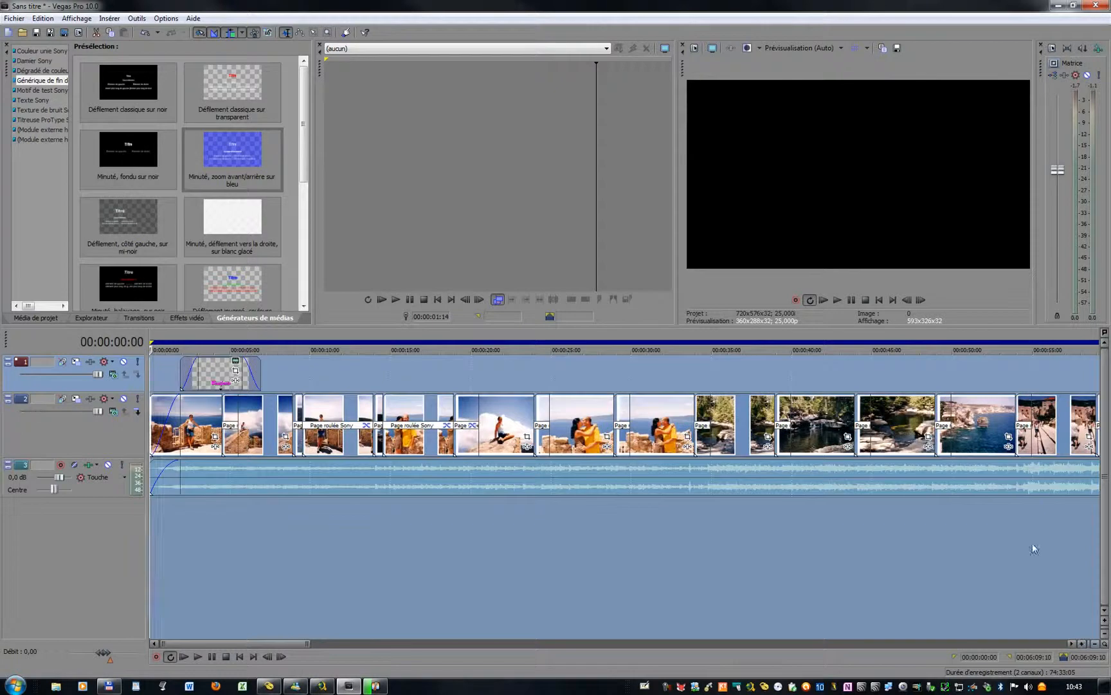
{"action": "left_click", "coordinate": [1031, 547]}
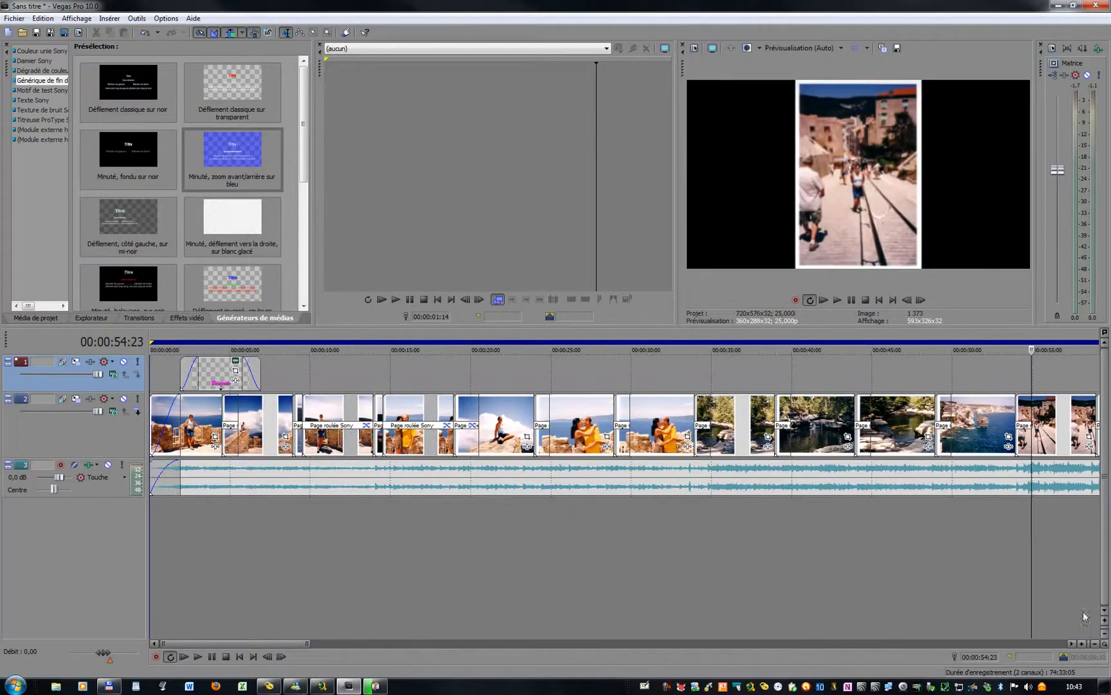
{"action": "left_click_drag", "start_coordinate": [280, 644], "coordinate": [1057, 651]}
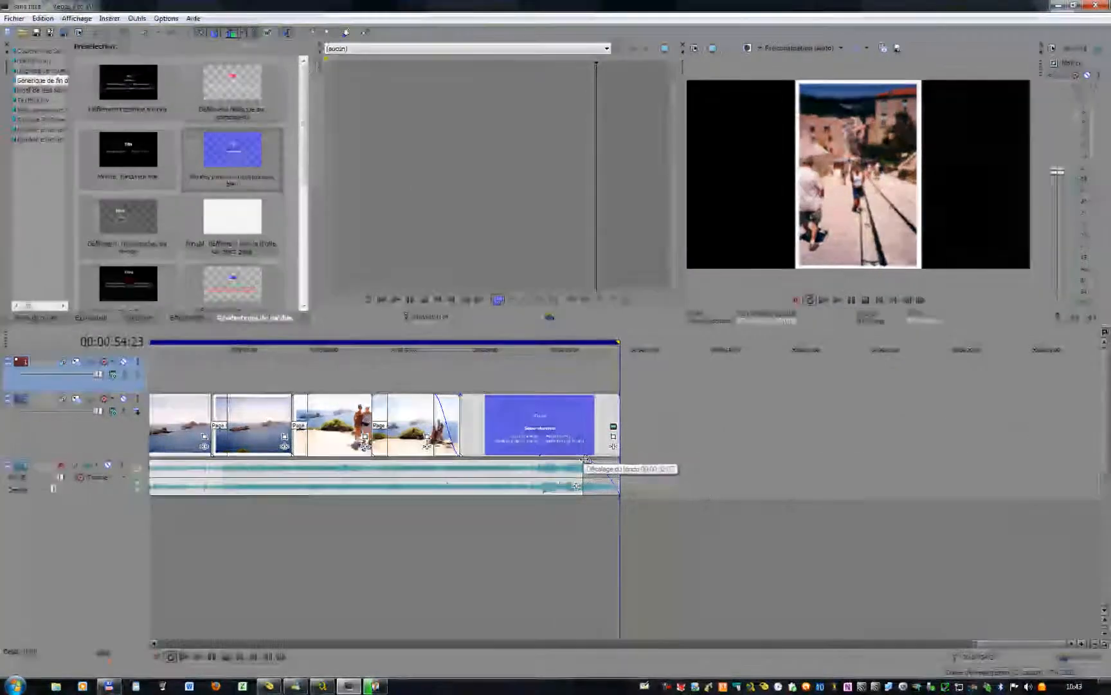
{"action": "left_click_drag", "start_coordinate": [587, 458], "coordinate": [508, 463]}
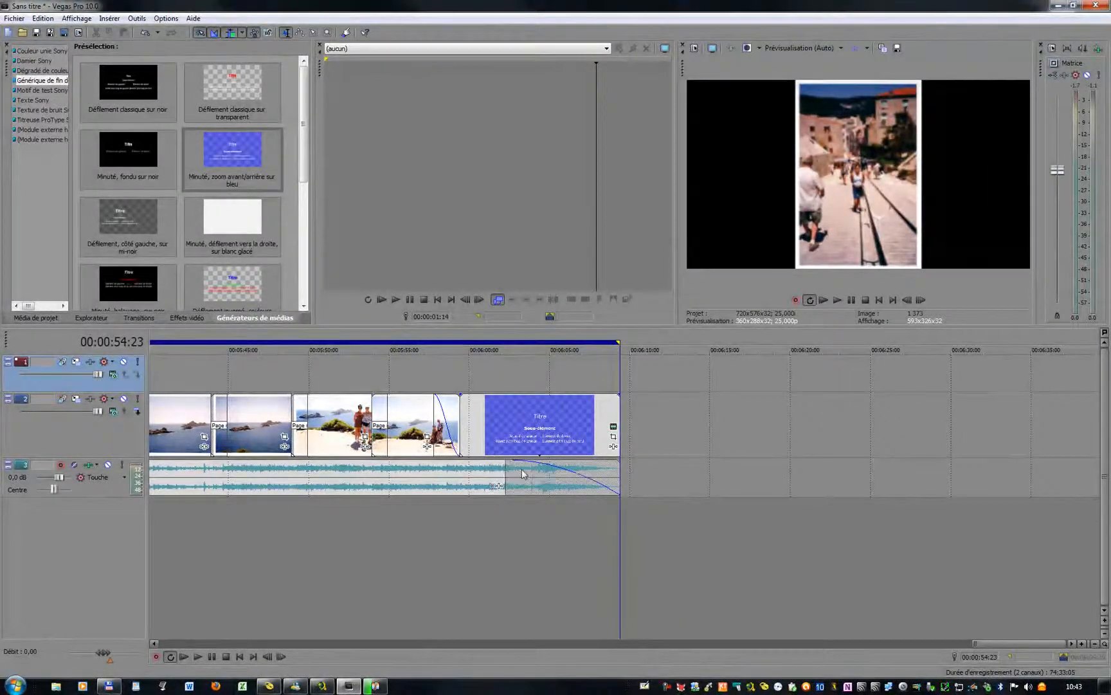
Examine the fade-type options for the music's fade-out, and close the audio effect chooser without adding an effect.
{"action": "right_click", "coordinate": [570, 475]}
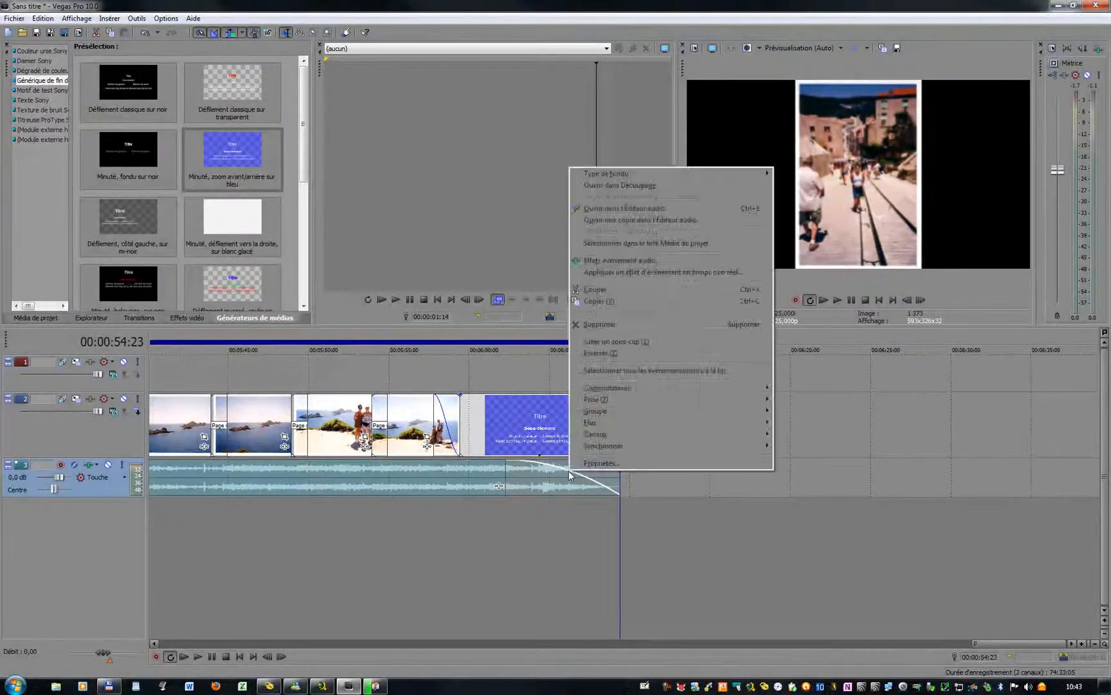
{"action": "left_click", "coordinate": [568, 468]}
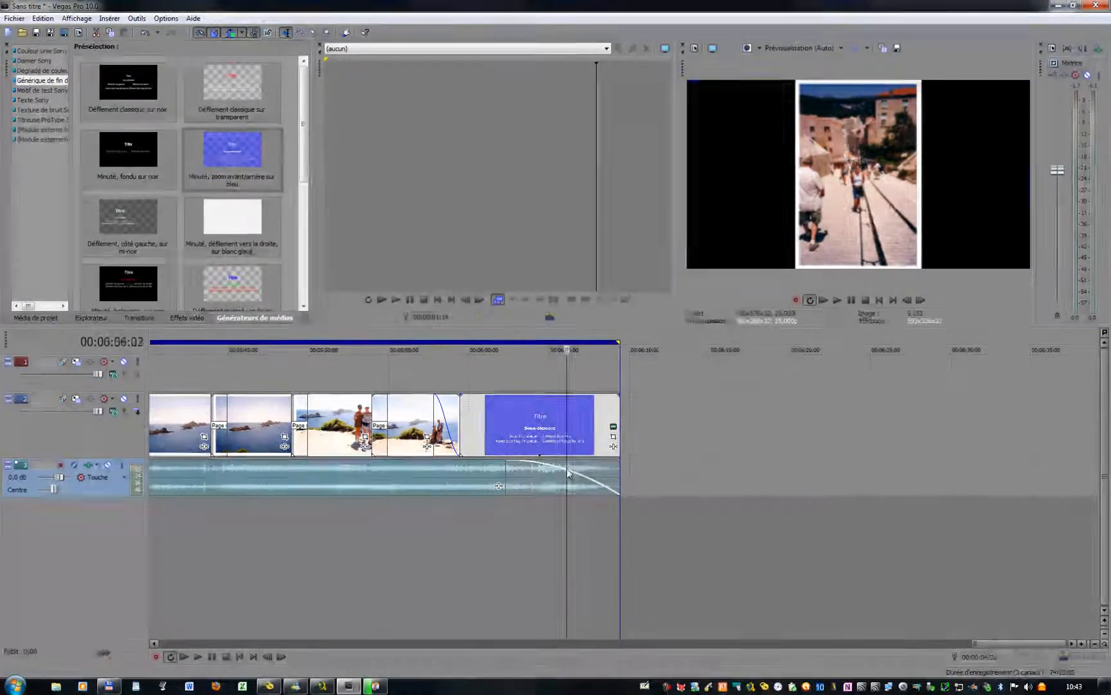
{"action": "left_click", "coordinate": [567, 468]}
{"action": "right_click", "coordinate": [567, 468]}
{"action": "left_click", "coordinate": [566, 476]}
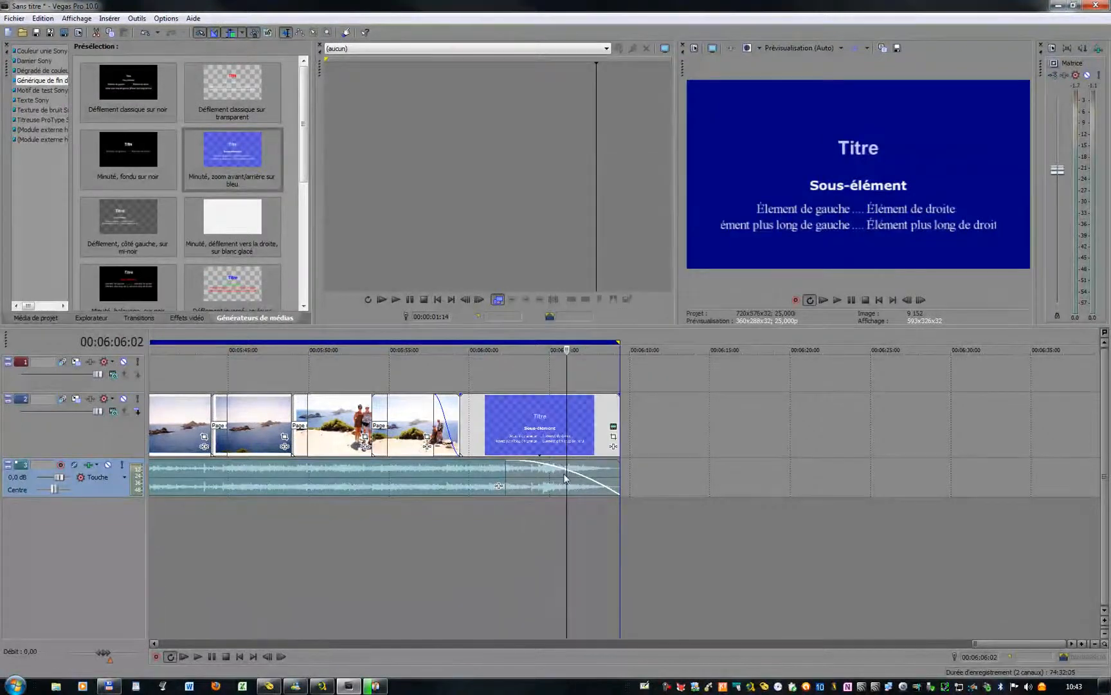
{"action": "right_click", "coordinate": [565, 470]}
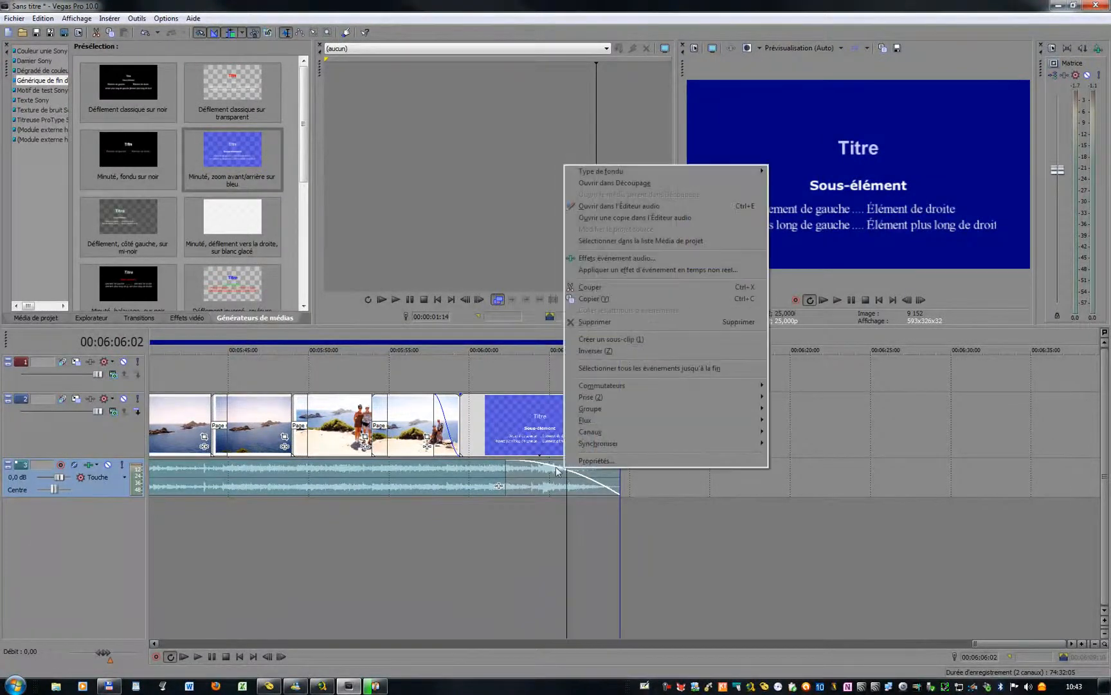
{"action": "right_click", "coordinate": [500, 485]}
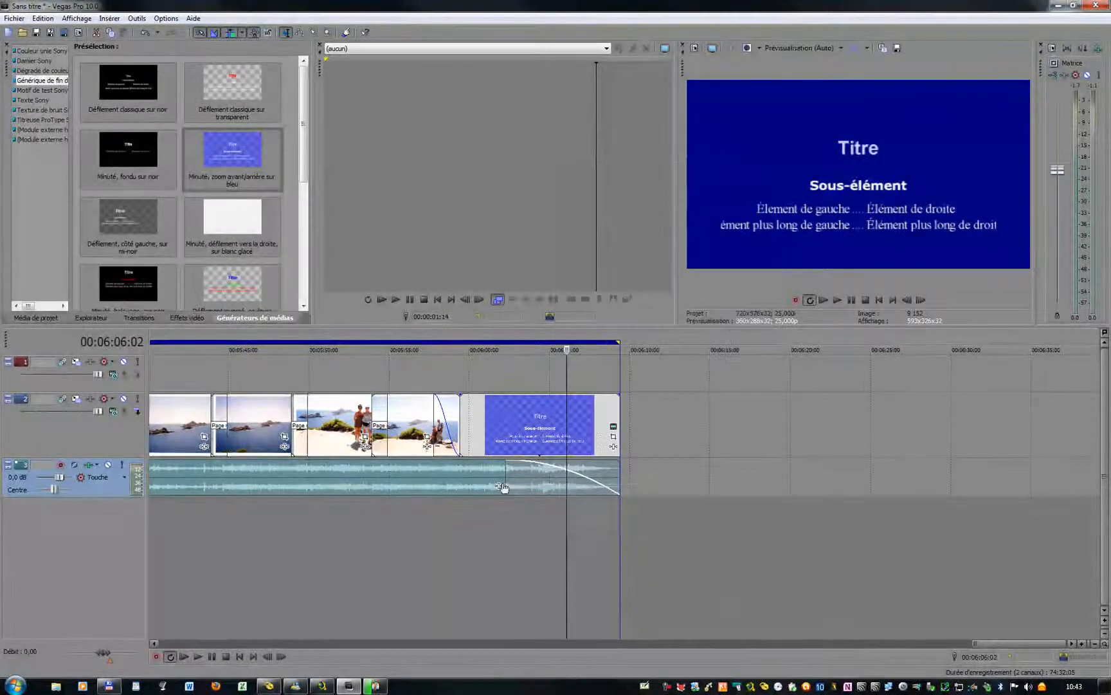
{"action": "left_click", "coordinate": [500, 485]}
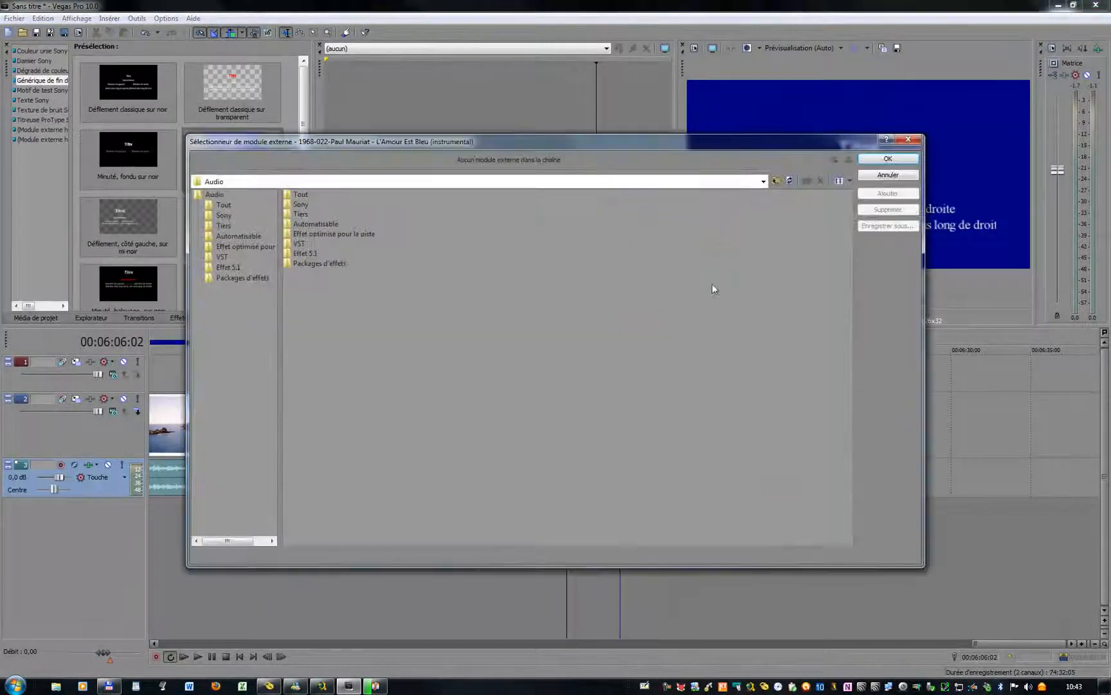
{"action": "left_click", "coordinate": [890, 175]}
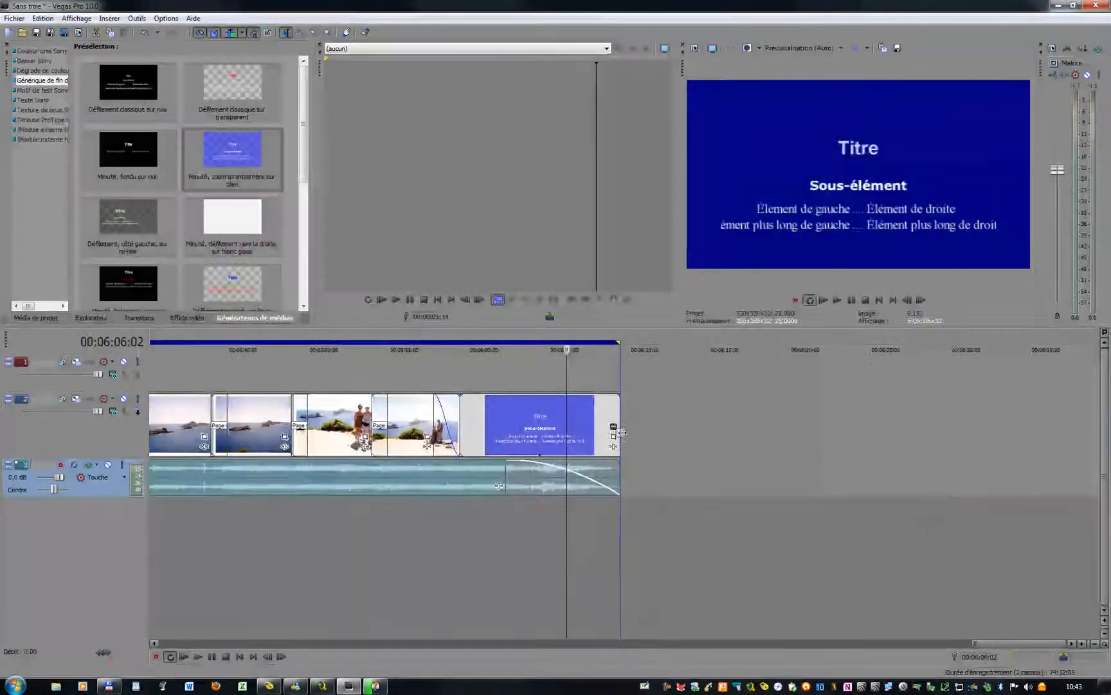
{"action": "right_click", "coordinate": [595, 486]}
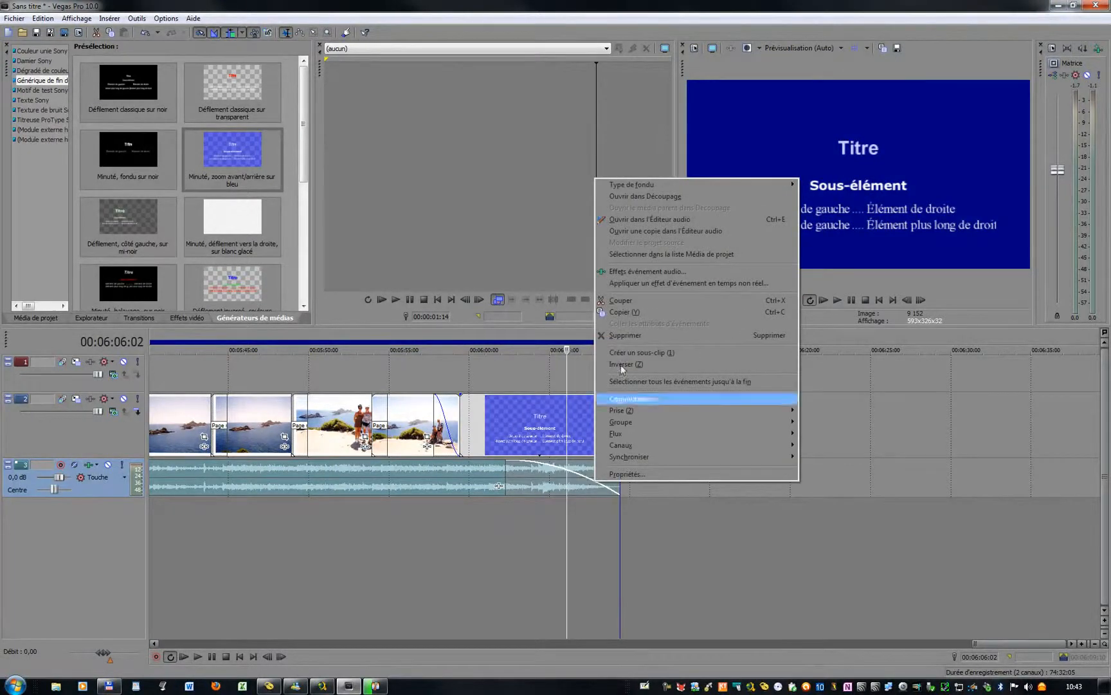
{"action": "mouse_move", "coordinate": [679, 188]}
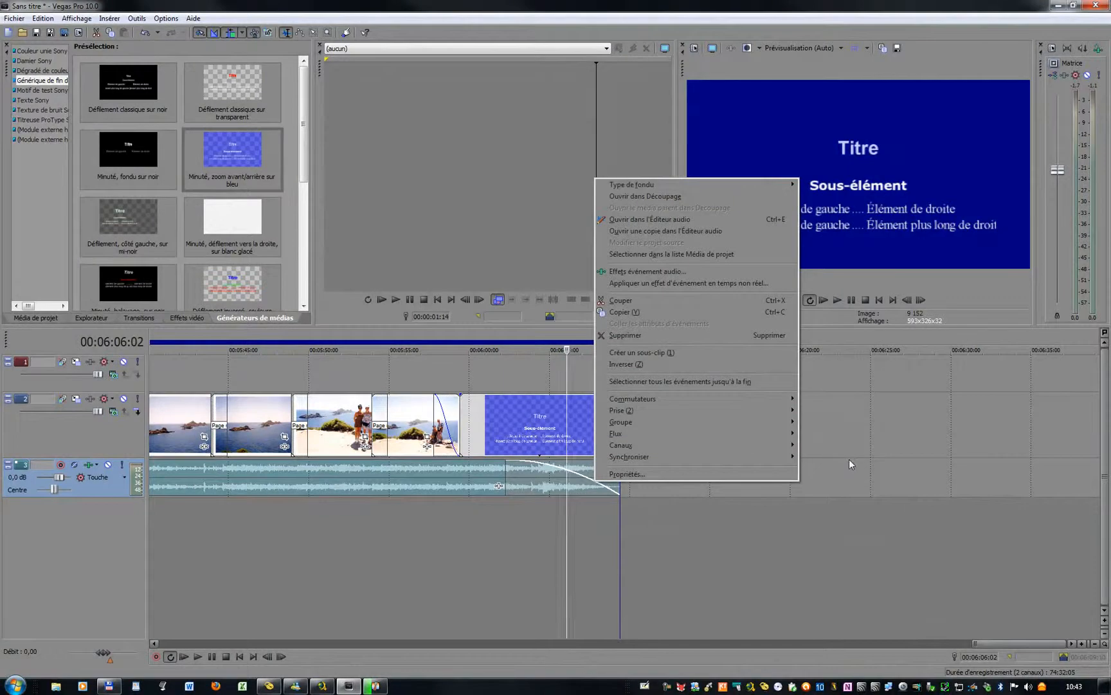
{"action": "left_click", "coordinate": [847, 459]}
{"action": "left_click", "coordinate": [712, 427]}
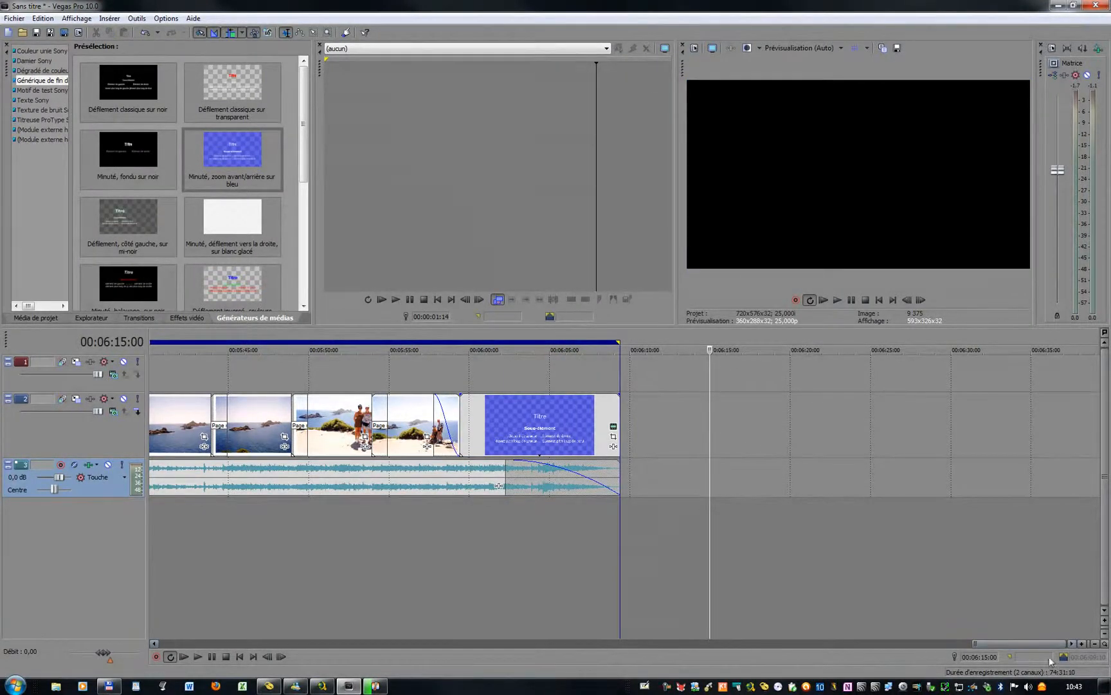
Select all title, photo, credits and music events and combine them into a new group.
{"action": "left_click", "coordinate": [1096, 645]}
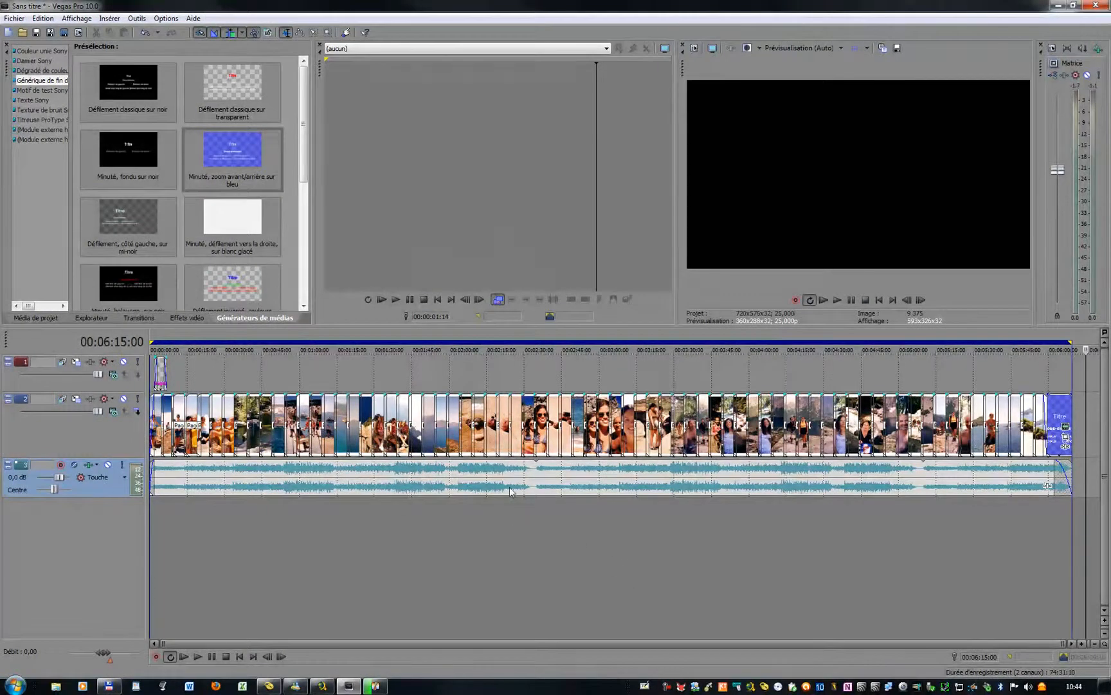
{"action": "left_click", "coordinate": [492, 426]}
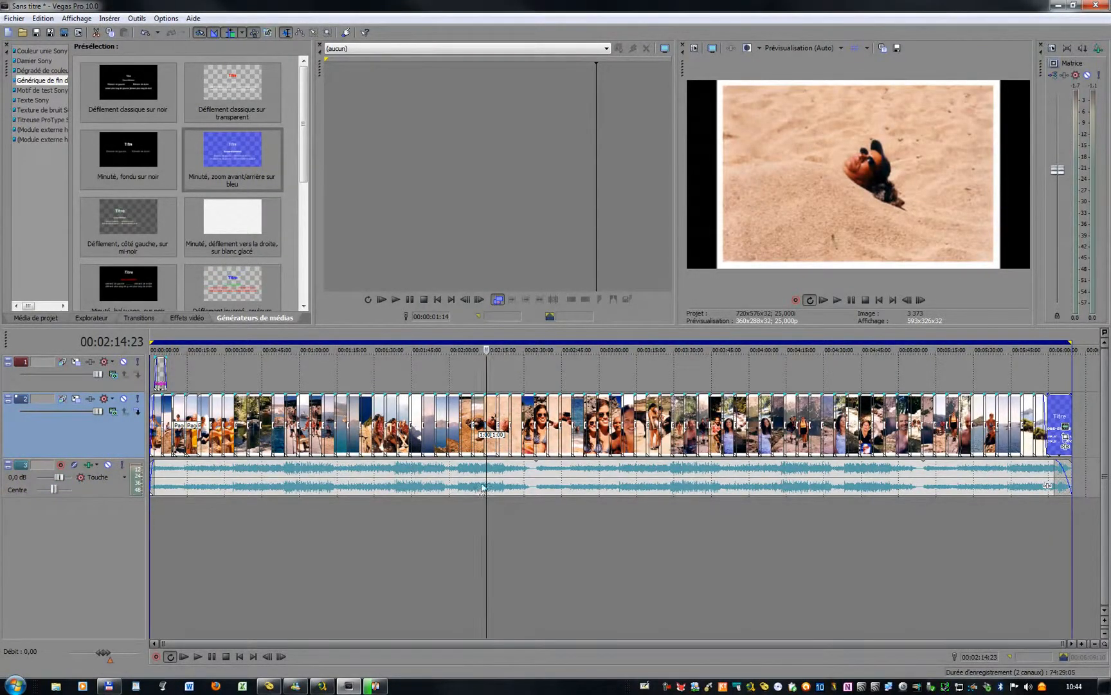
{"action": "right_click", "coordinate": [507, 416]}
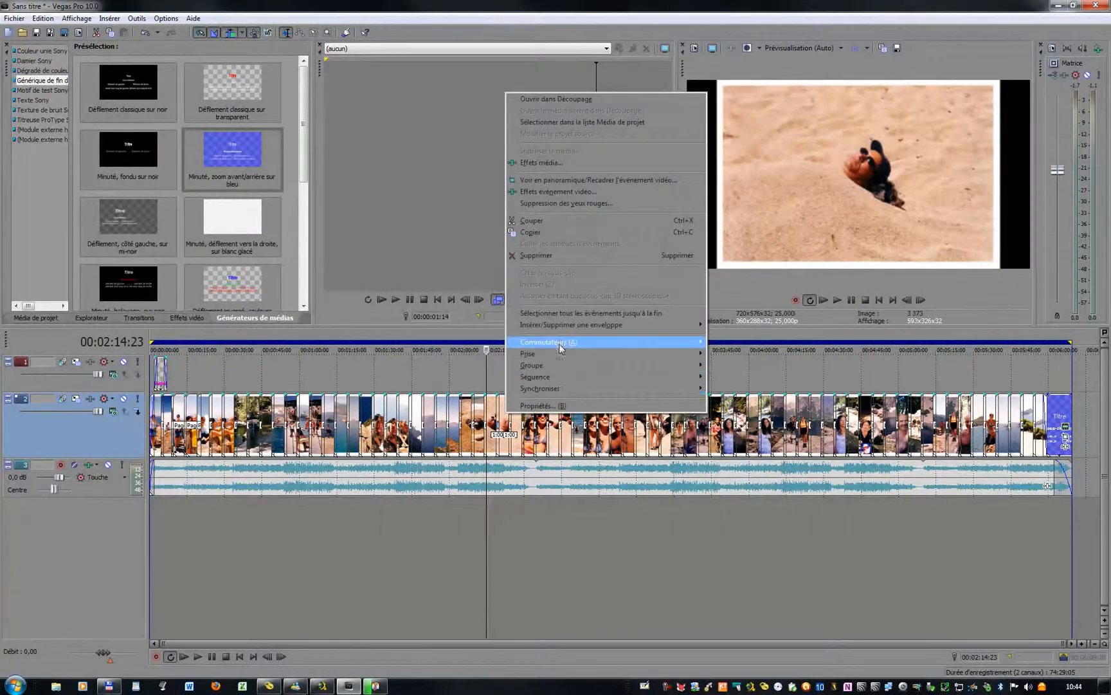
{"action": "mouse_move", "coordinate": [562, 354]}
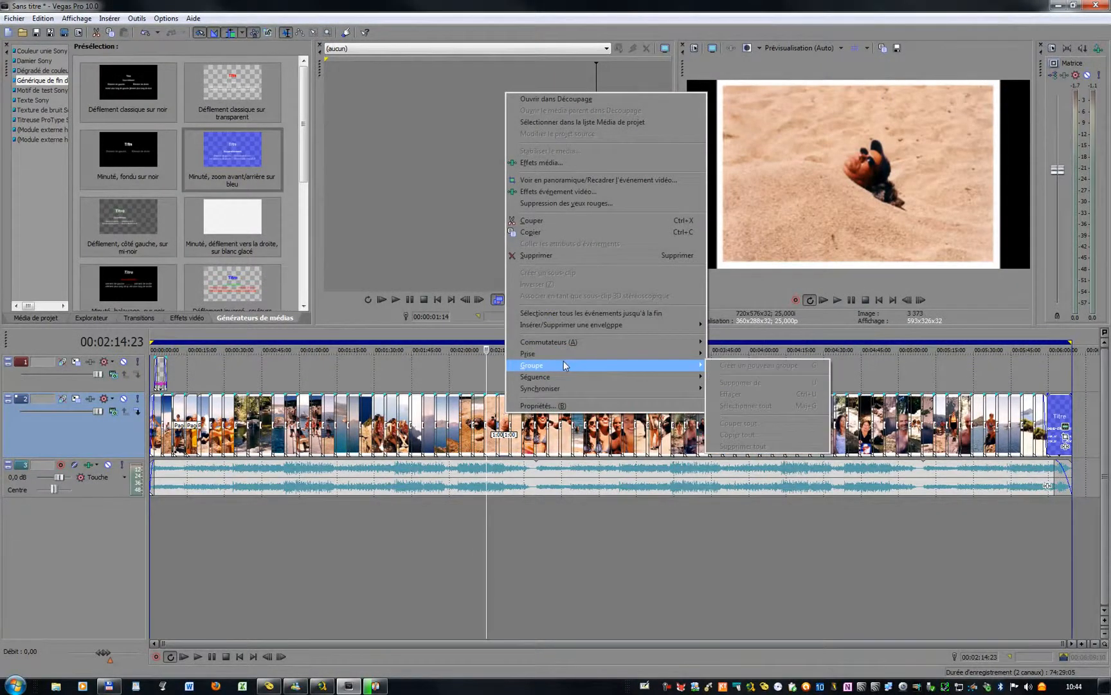
{"action": "left_click", "coordinate": [504, 425]}
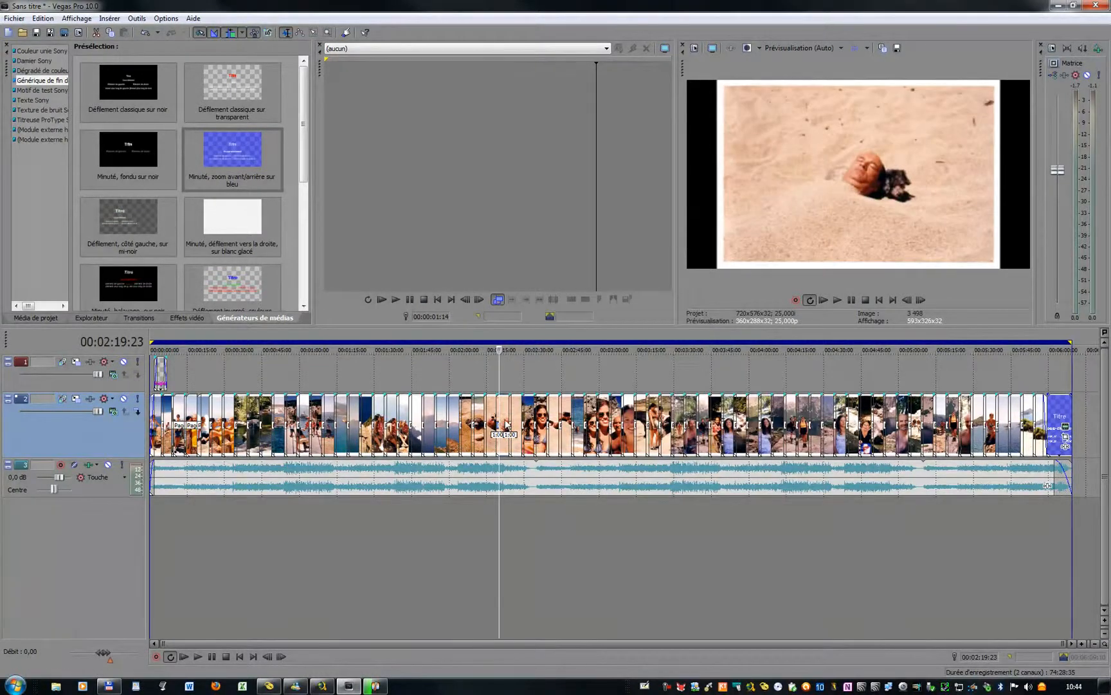
{"action": "key", "text": "ctrl+a"}
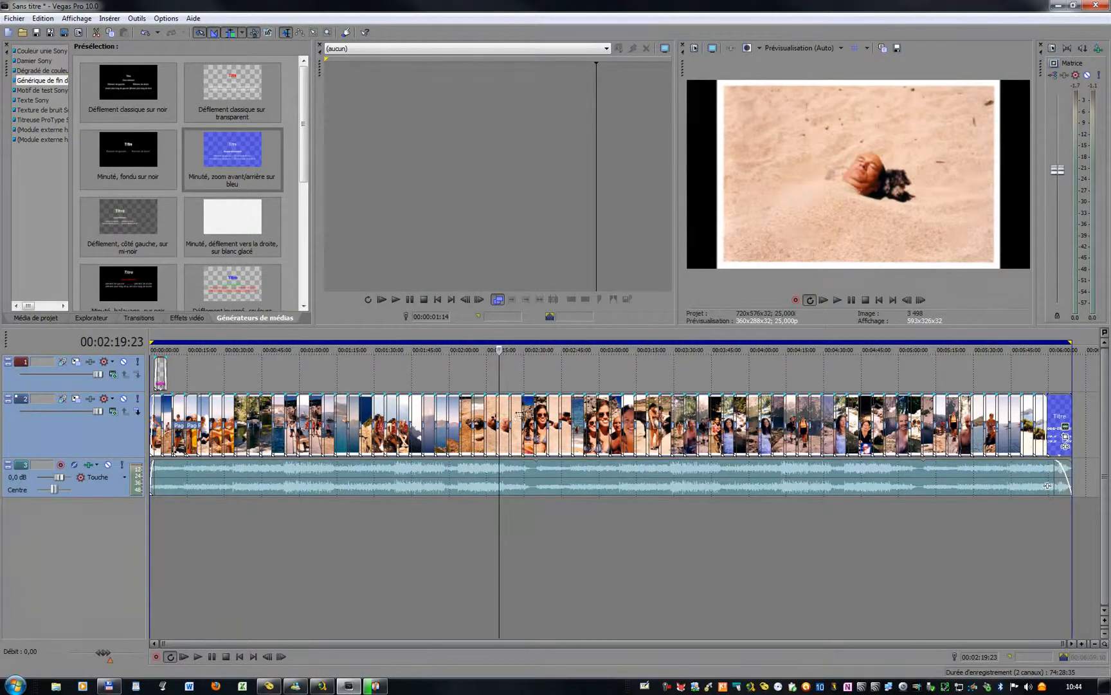
{"action": "right_click", "coordinate": [516, 410]}
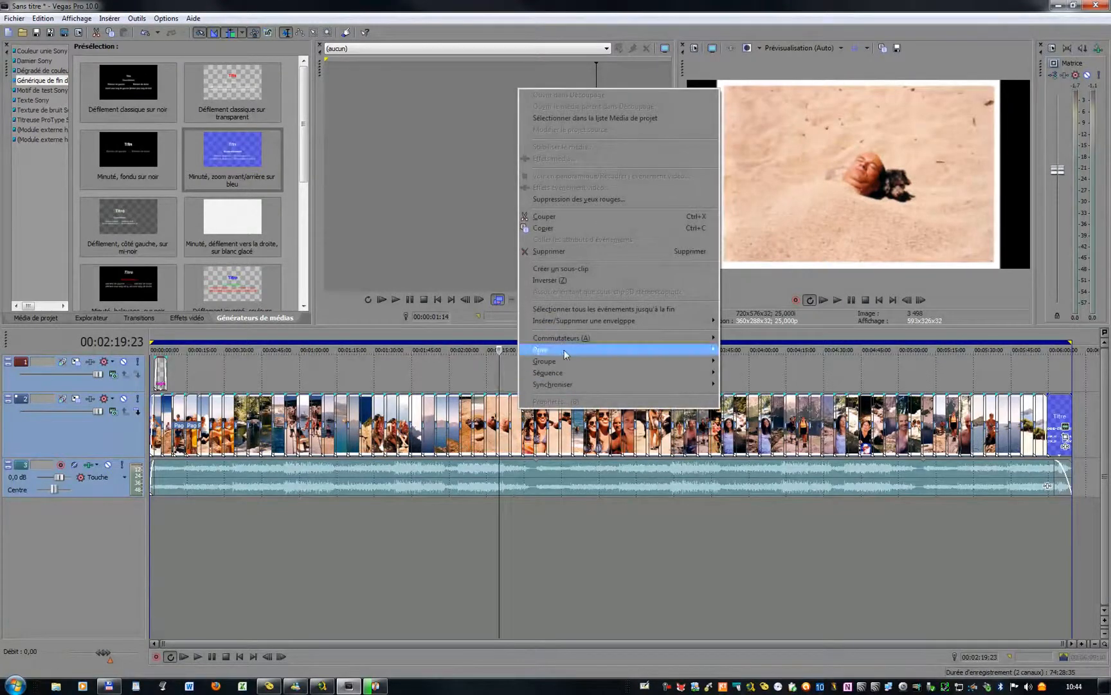
{"action": "mouse_move", "coordinate": [573, 364]}
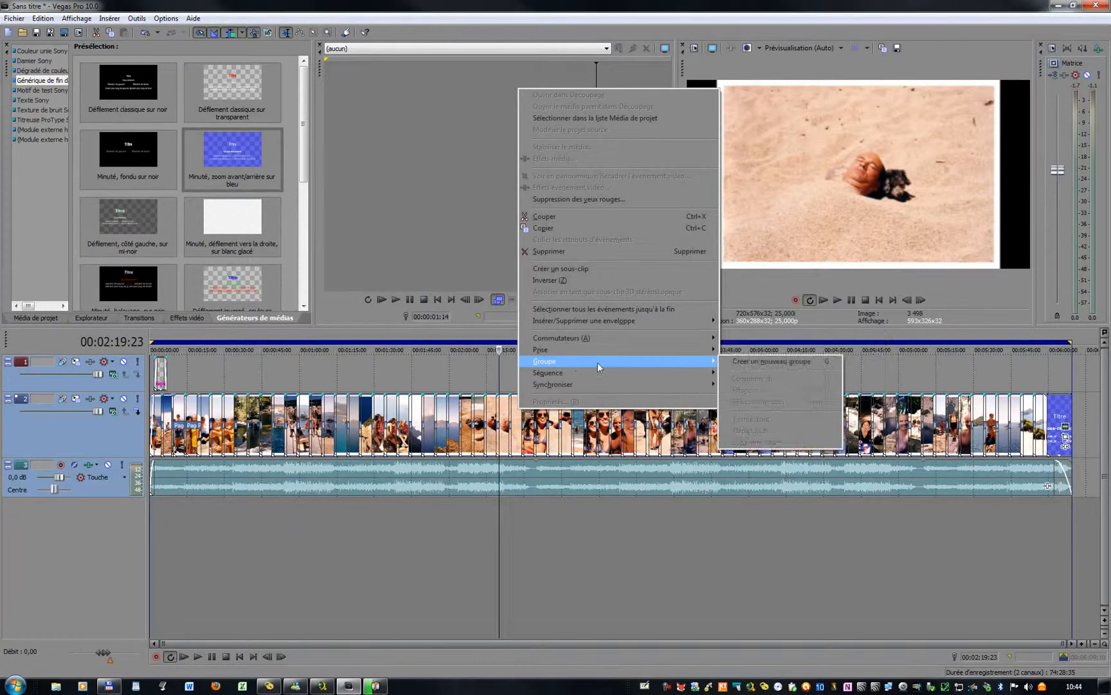
{"action": "left_click", "coordinate": [739, 361]}
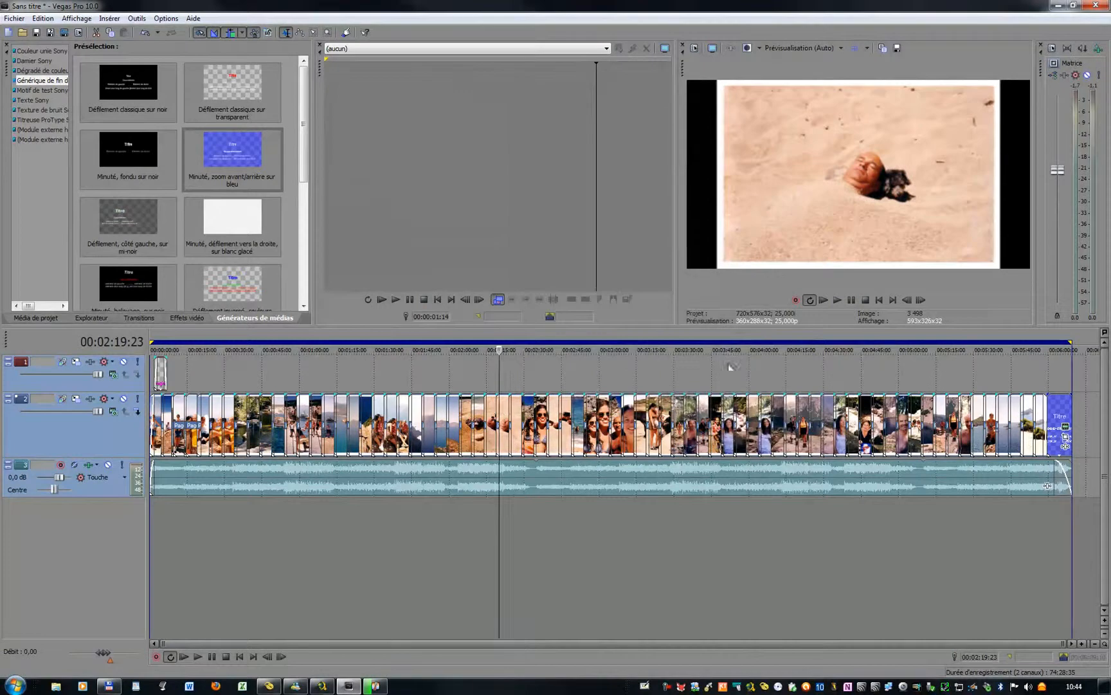
{"action": "left_click", "coordinate": [579, 377]}
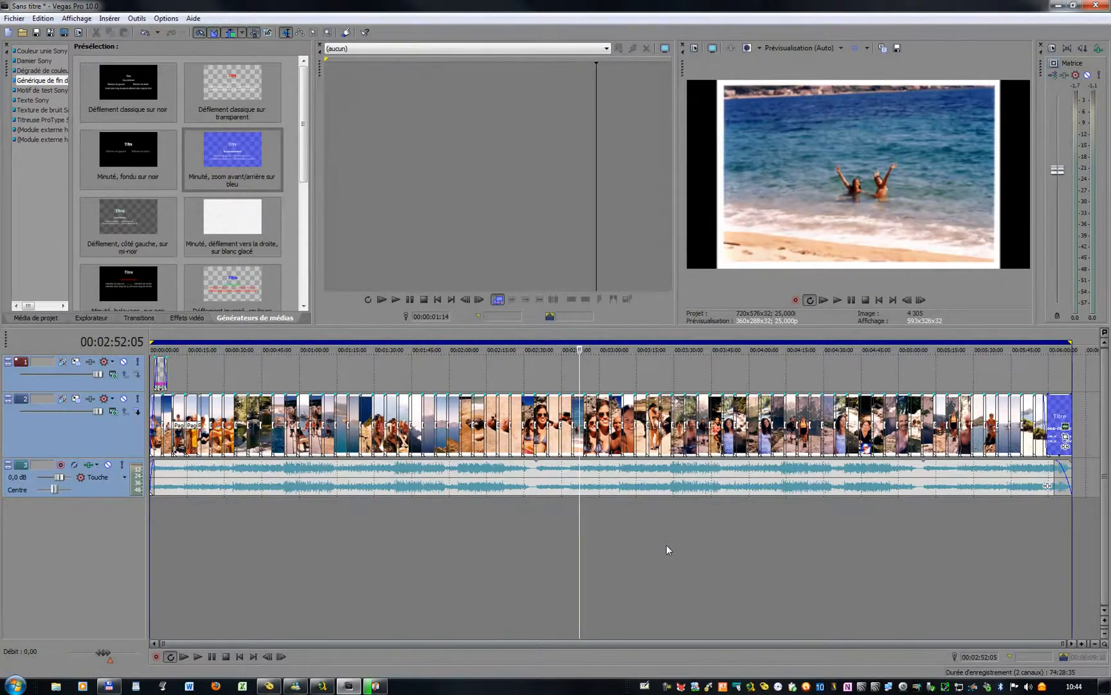
Return to the start of the timeline and begin a render of the slideshow, naming the output file Corsica2.mpg.
{"action": "left_click", "coordinate": [104, 319]}
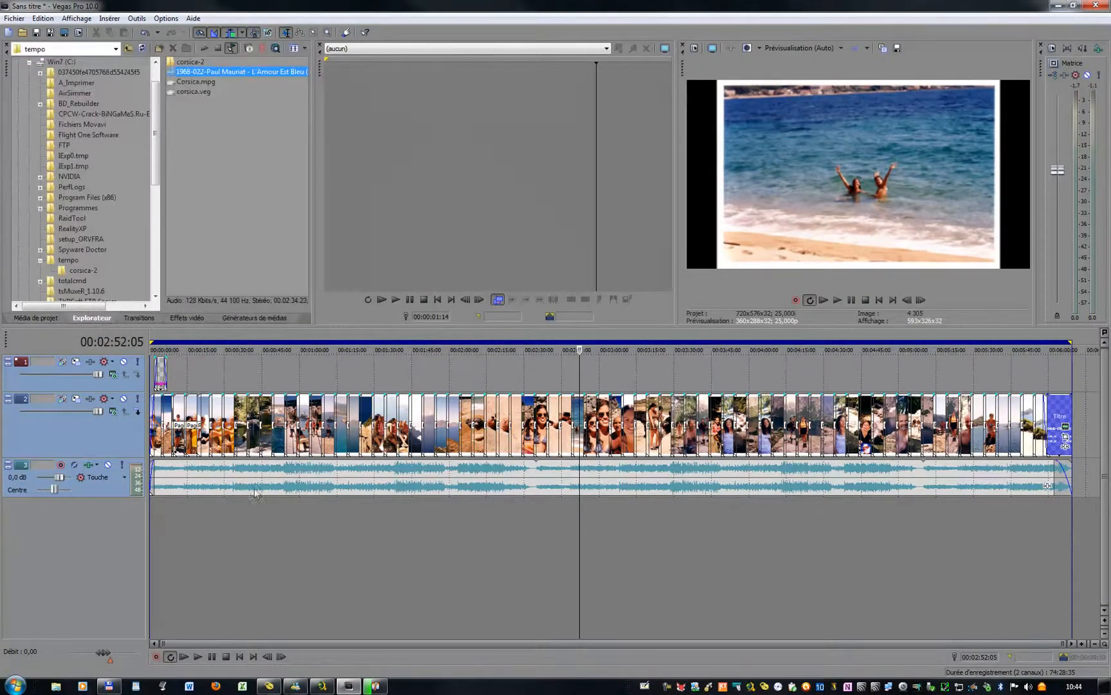
{"action": "left_click", "coordinate": [240, 656]}
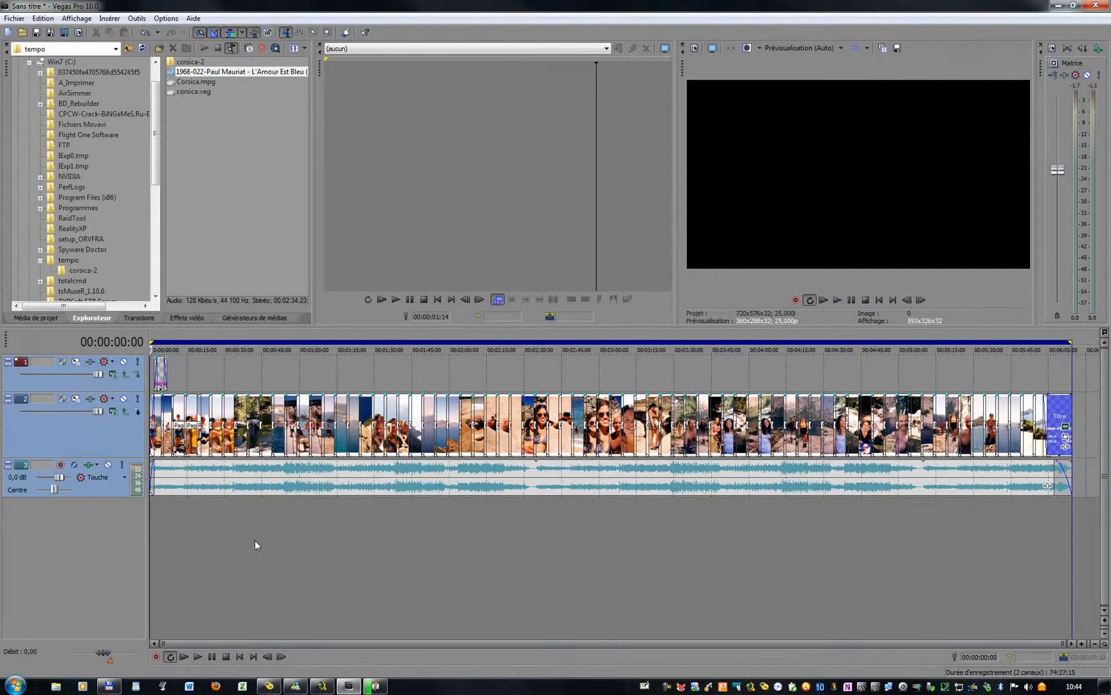
{"action": "left_click", "coordinate": [22, 19]}
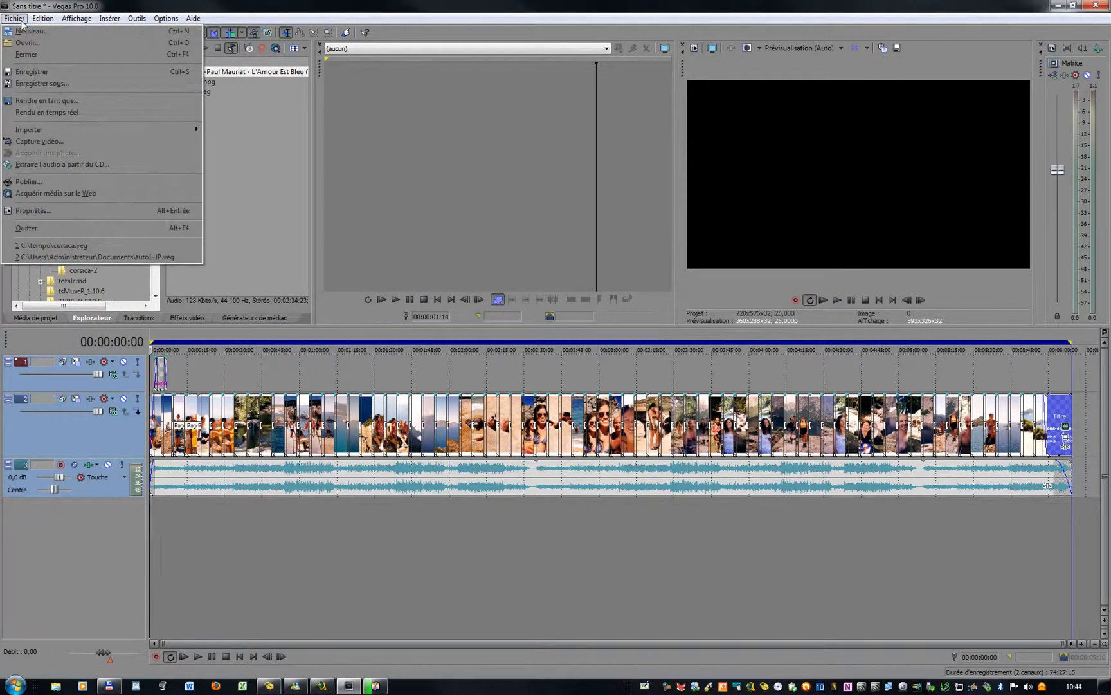
{"action": "left_click", "coordinate": [42, 102]}
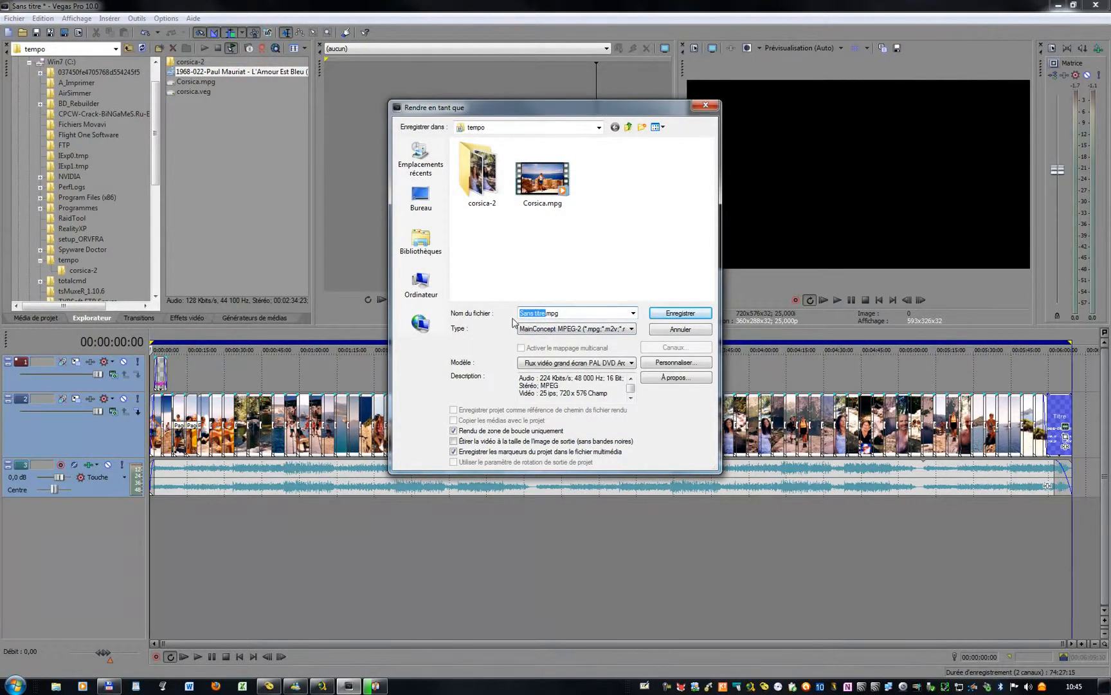
{"action": "type", "text": "Corsica"}
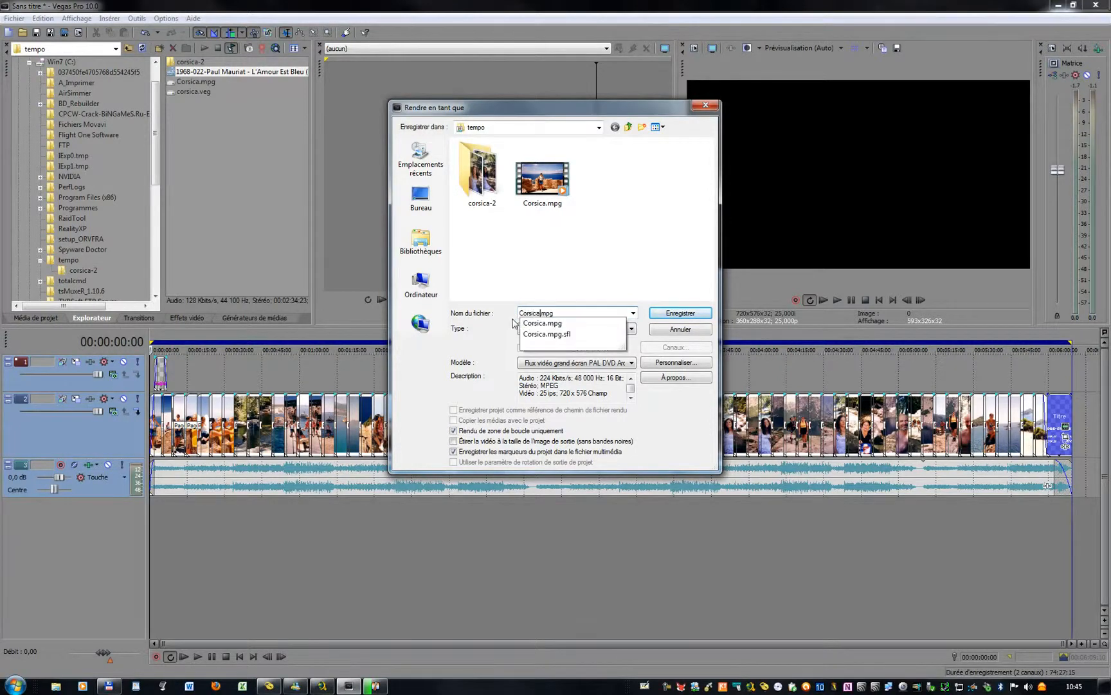
{"action": "type", "text": "2"}
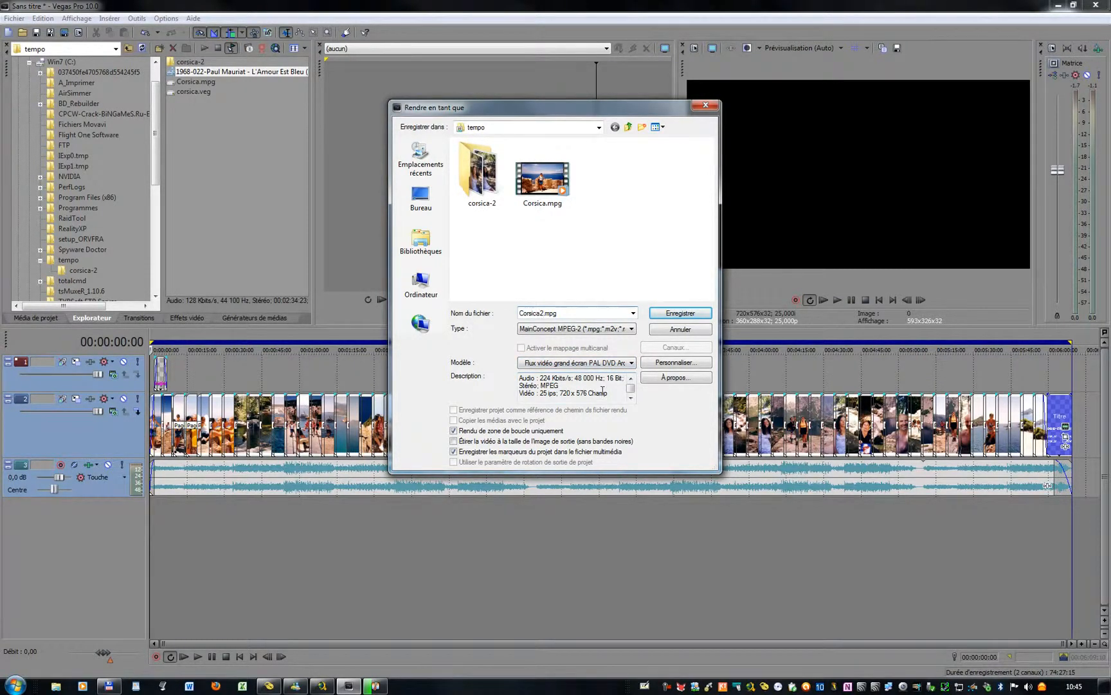
Review the custom video and audio settings of the MPEG-2 render template and accept them as they are.
{"action": "left_click", "coordinate": [675, 363]}
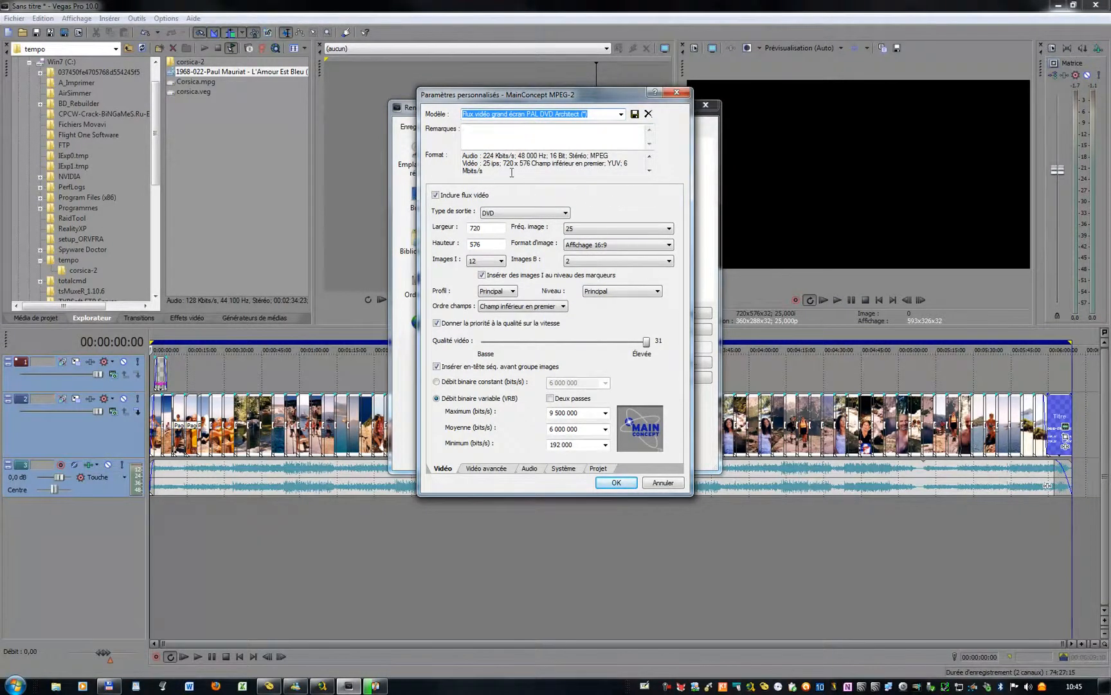
{"action": "left_click", "coordinate": [531, 469]}
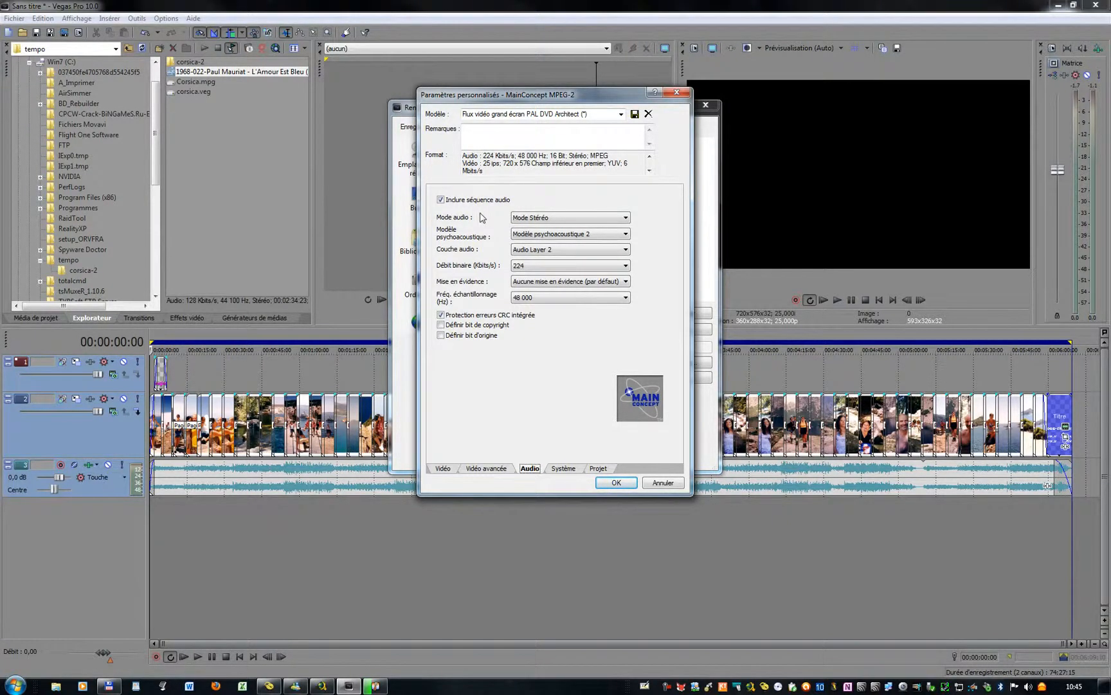
{"action": "left_click", "coordinate": [617, 483]}
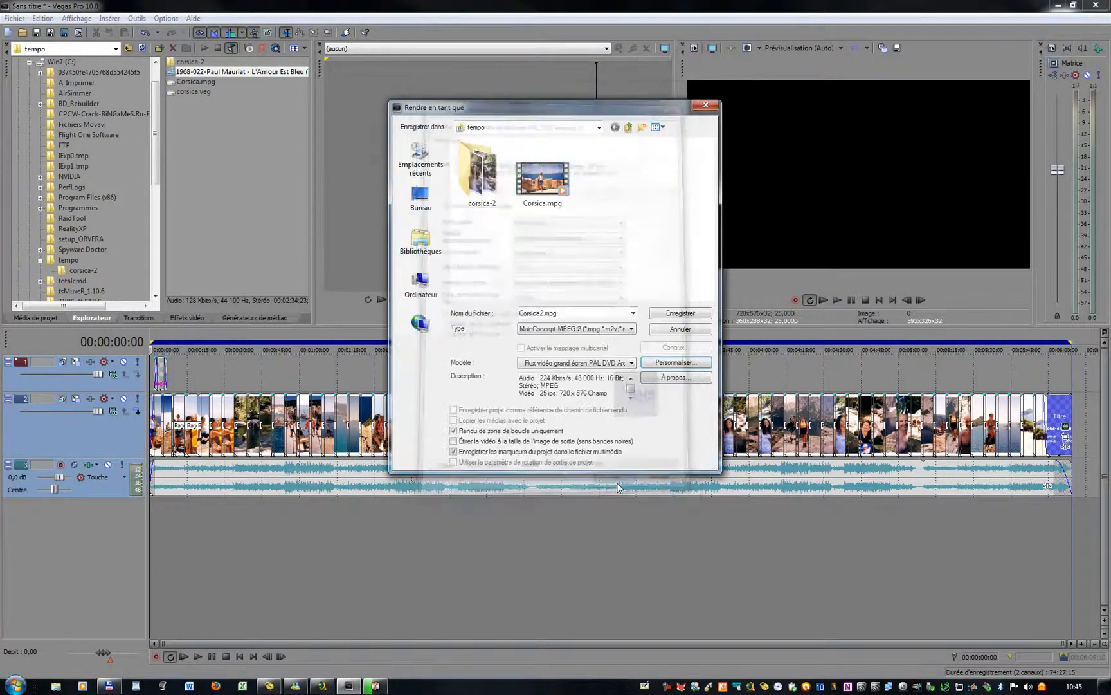